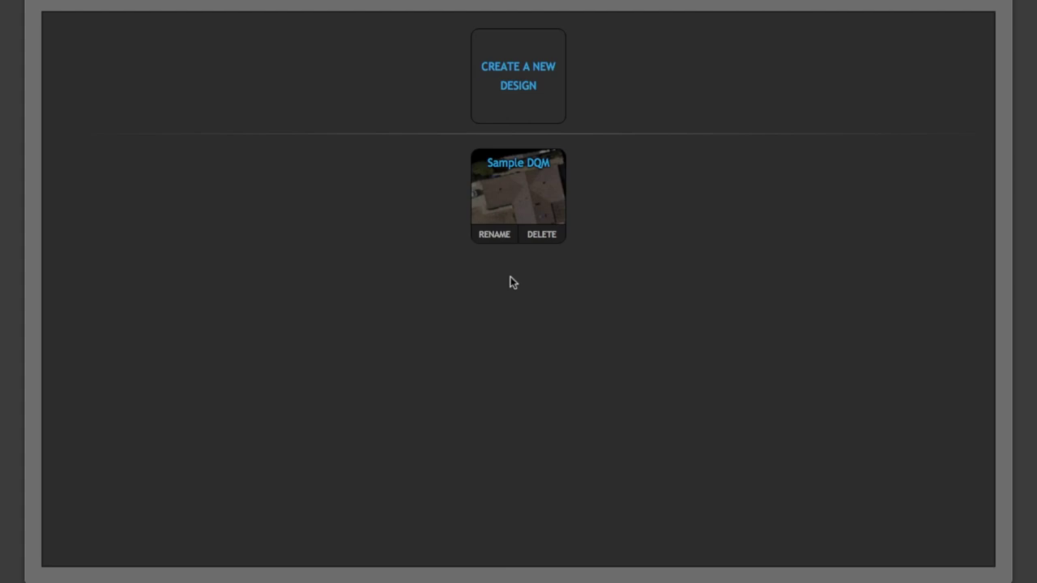
Cancel the new design and open the Sample DQM roof design instead.
{"action": "left_click", "coordinate": [525, 113]}
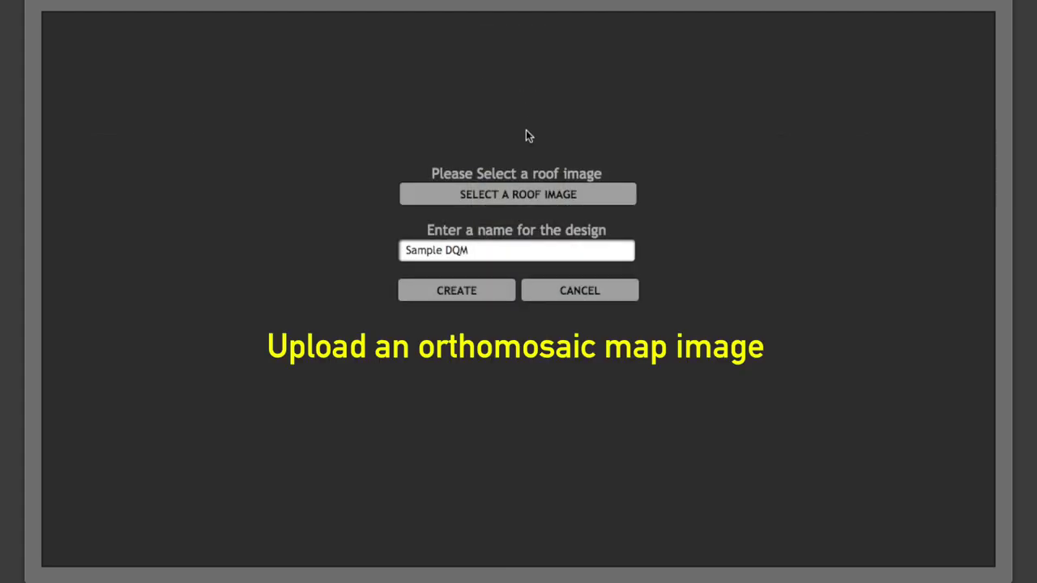
{"action": "left_click", "coordinate": [592, 296]}
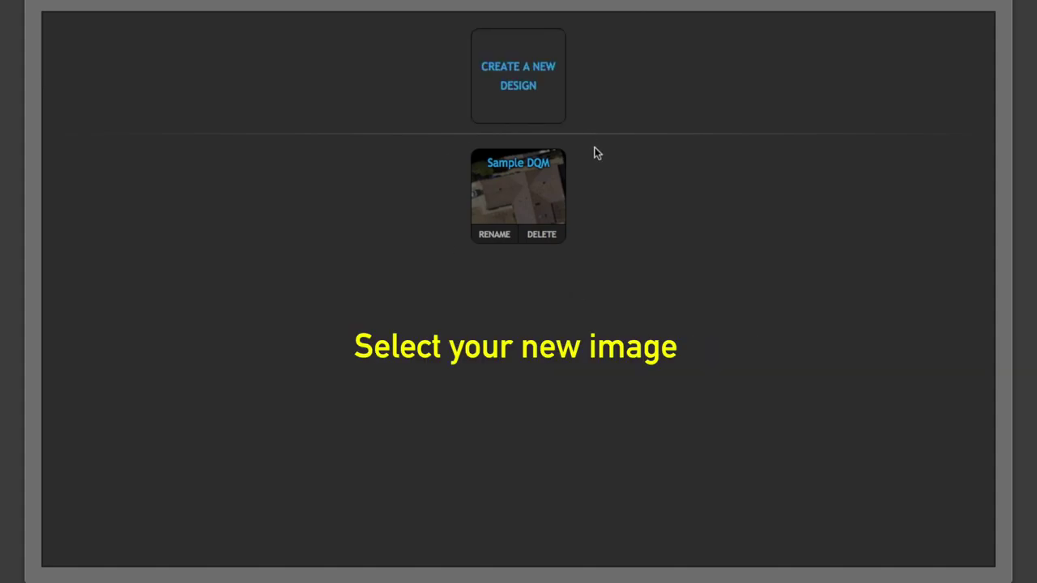
{"action": "left_click", "coordinate": [535, 190]}
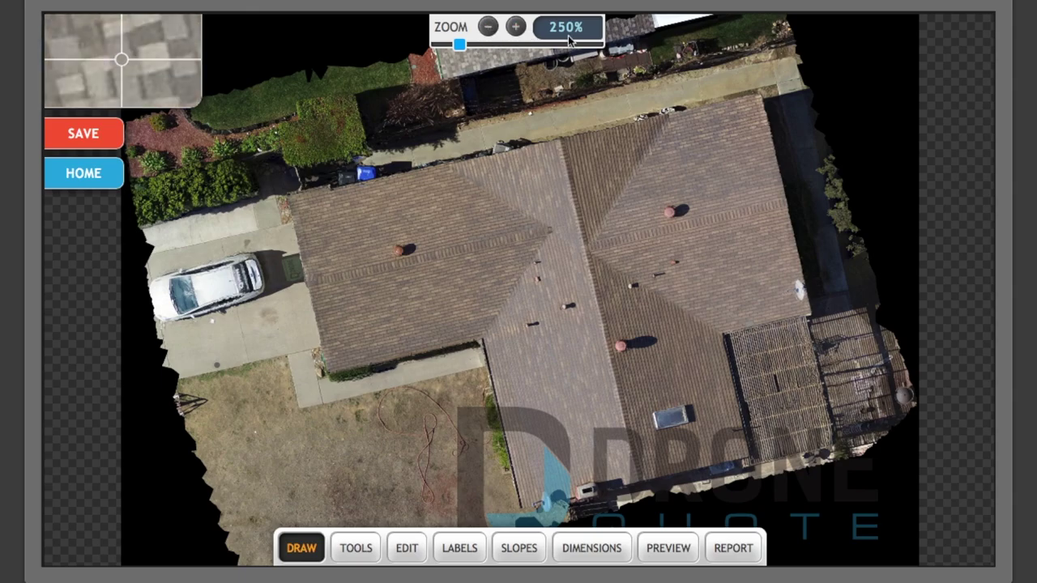
Zoom in and out on the roof orthomosaic and pan to centre the left wing.
{"action": "scroll", "coordinate": [507, 99], "scroll_direction": "down", "scroll_amount": 5}
{"action": "scroll", "coordinate": [501, 188], "scroll_direction": "up", "scroll_amount": 8}
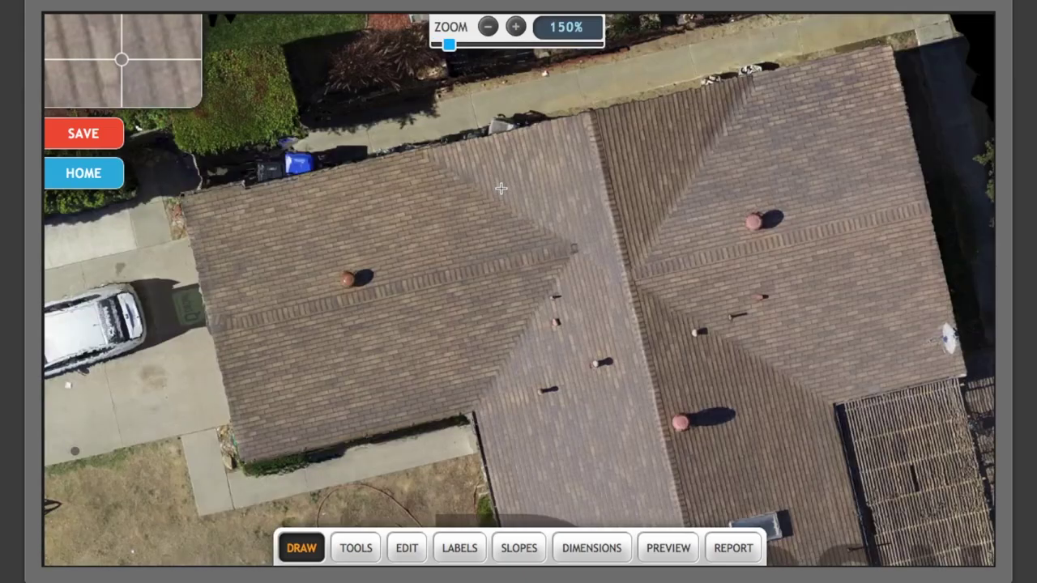
{"action": "scroll", "coordinate": [500, 188], "scroll_direction": "down", "scroll_amount": 3}
{"action": "scroll", "coordinate": [503, 190], "scroll_direction": "up", "scroll_amount": 3}
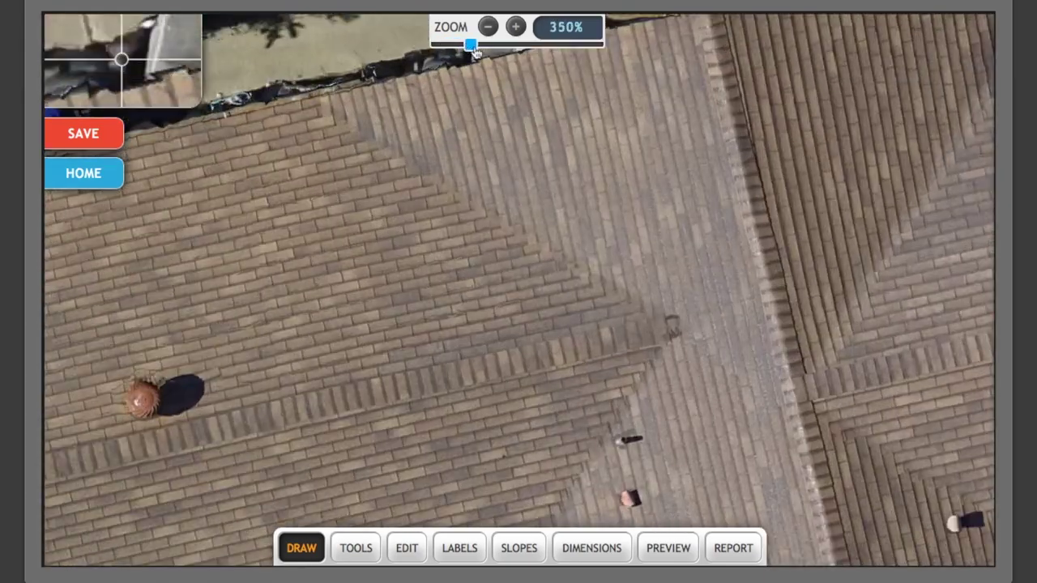
{"action": "scroll", "coordinate": [515, 197], "scroll_direction": "down", "scroll_amount": 6}
{"action": "scroll", "coordinate": [515, 197], "scroll_direction": "up", "scroll_amount": 5}
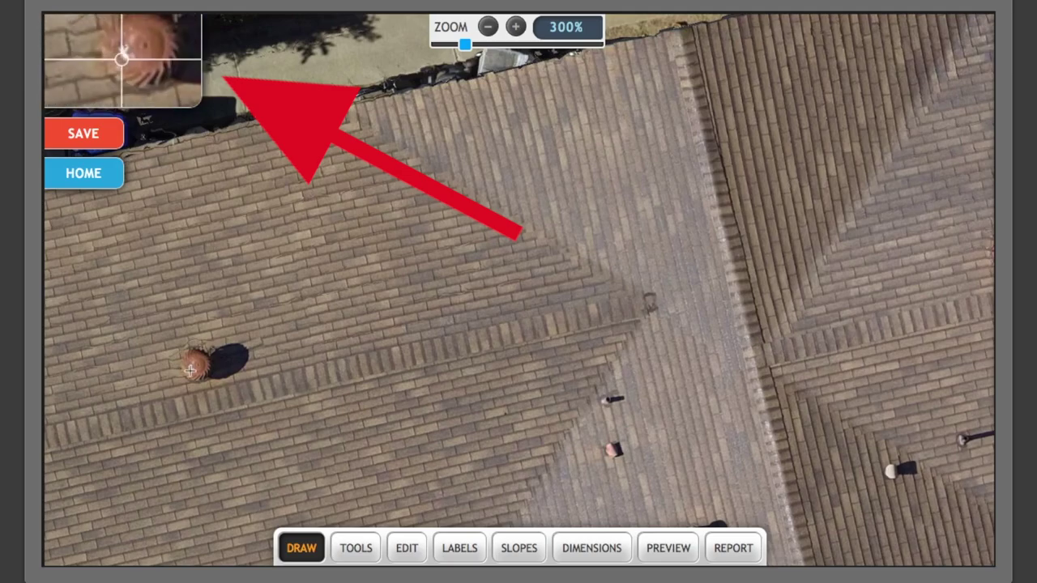
{"action": "scroll", "coordinate": [192, 371], "scroll_direction": "up", "scroll_amount": 8}
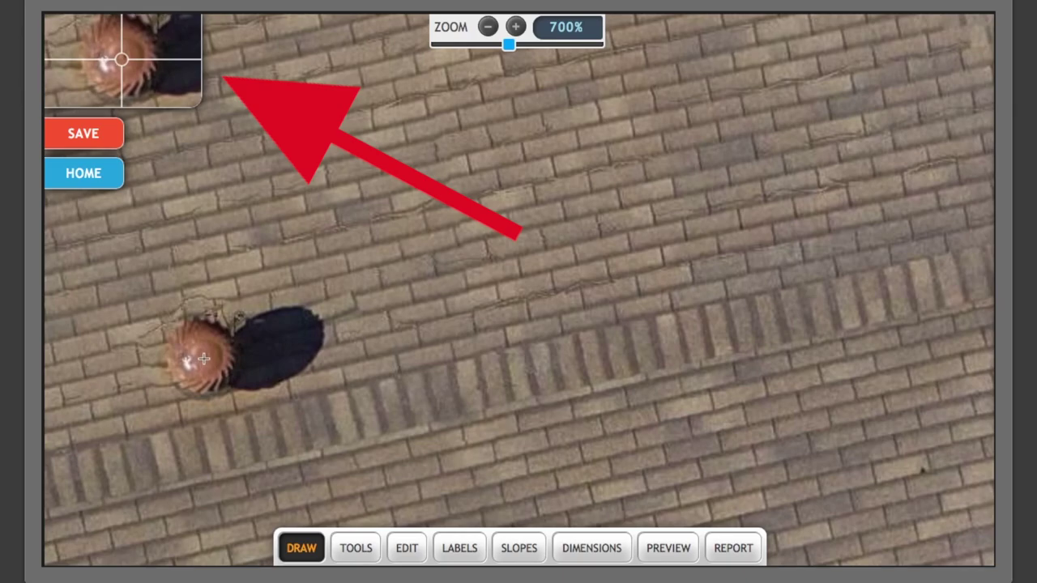
{"action": "scroll", "coordinate": [204, 359], "scroll_direction": "up", "scroll_amount": 8}
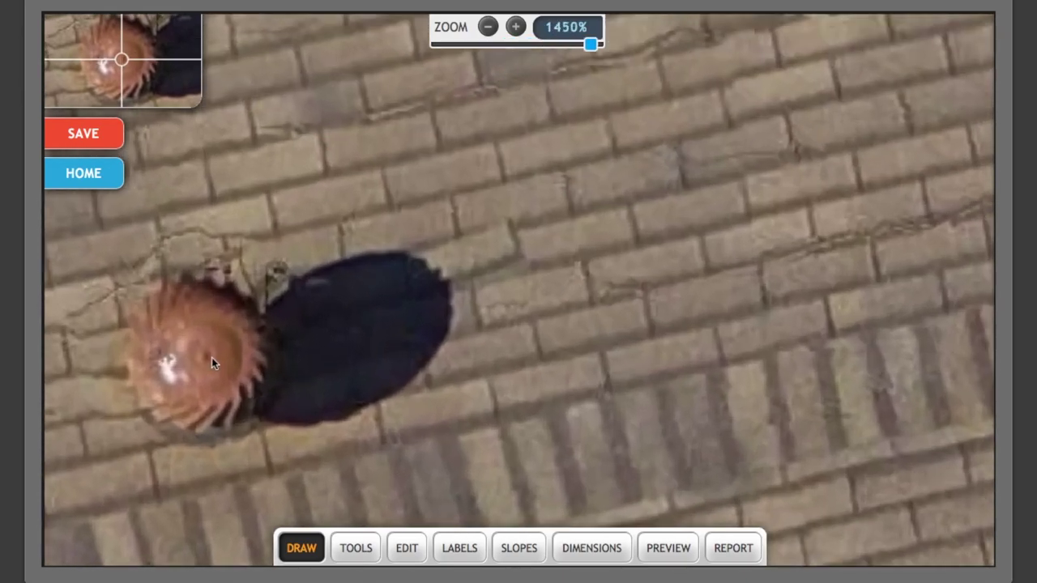
{"action": "scroll", "coordinate": [206, 362], "scroll_direction": "up", "scroll_amount": 1}
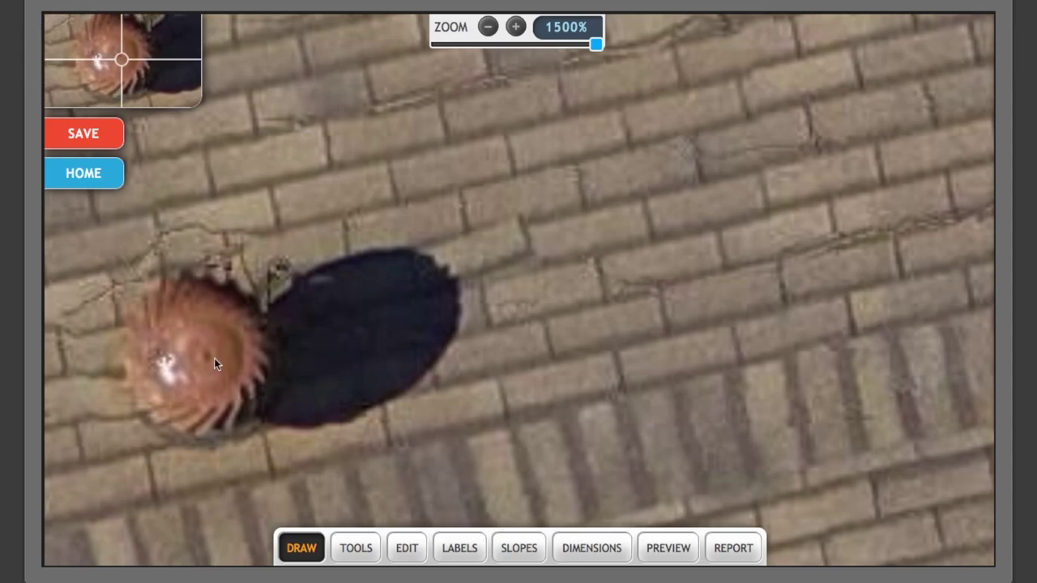
{"action": "scroll", "coordinate": [202, 358], "scroll_direction": "down", "scroll_amount": 10}
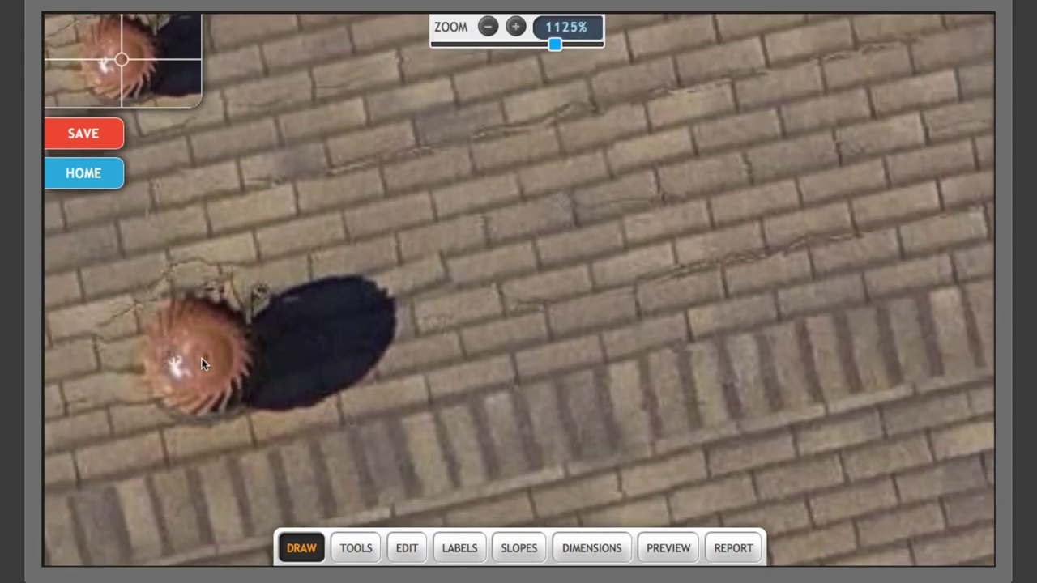
{"action": "scroll", "coordinate": [201, 358], "scroll_direction": "down", "scroll_amount": 10}
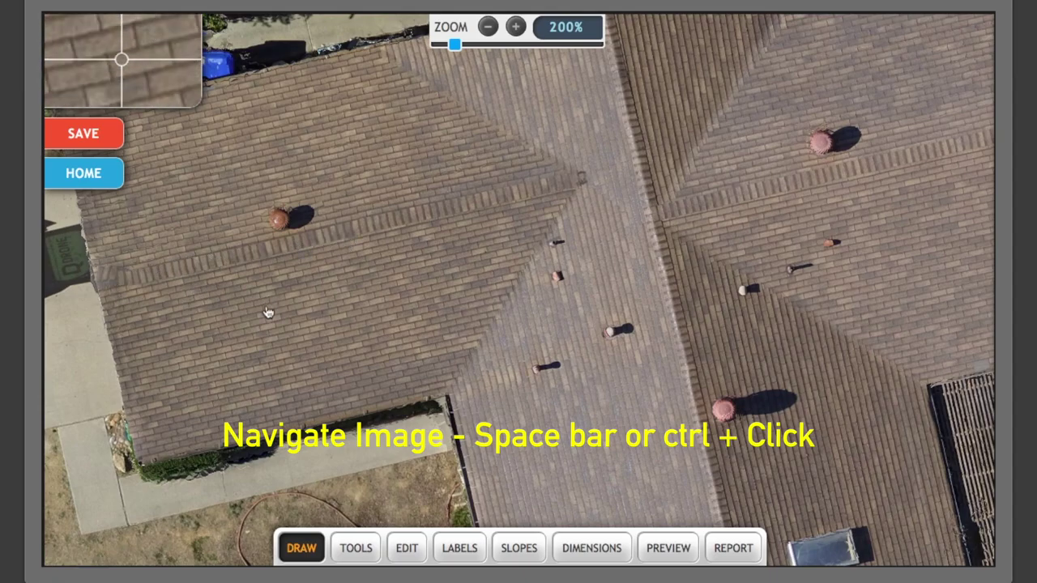
{"action": "left_click_drag", "start_coordinate": [269, 313], "coordinate": [245, 320]}
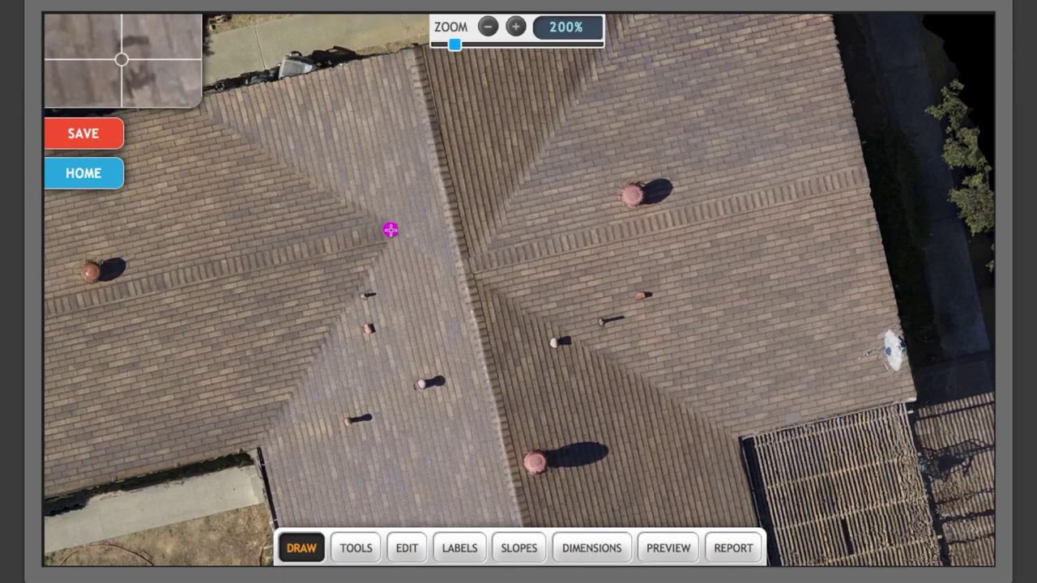
Outline the left wing's front slope as a closed four-node section starting at the hip junction.
{"action": "left_click", "coordinate": [390, 230]}
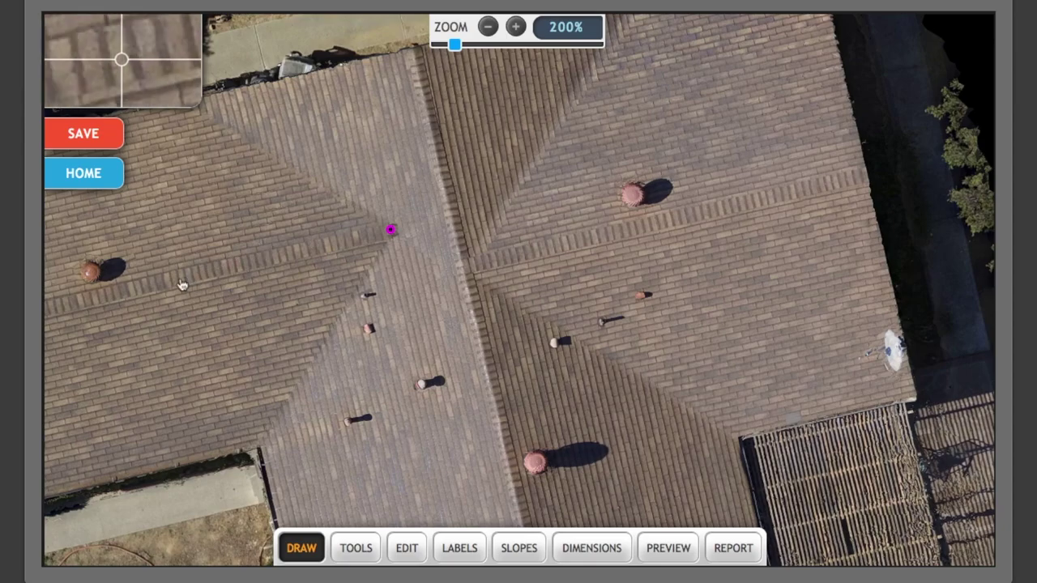
{"action": "left_click_drag", "start_coordinate": [183, 284], "coordinate": [418, 213]}
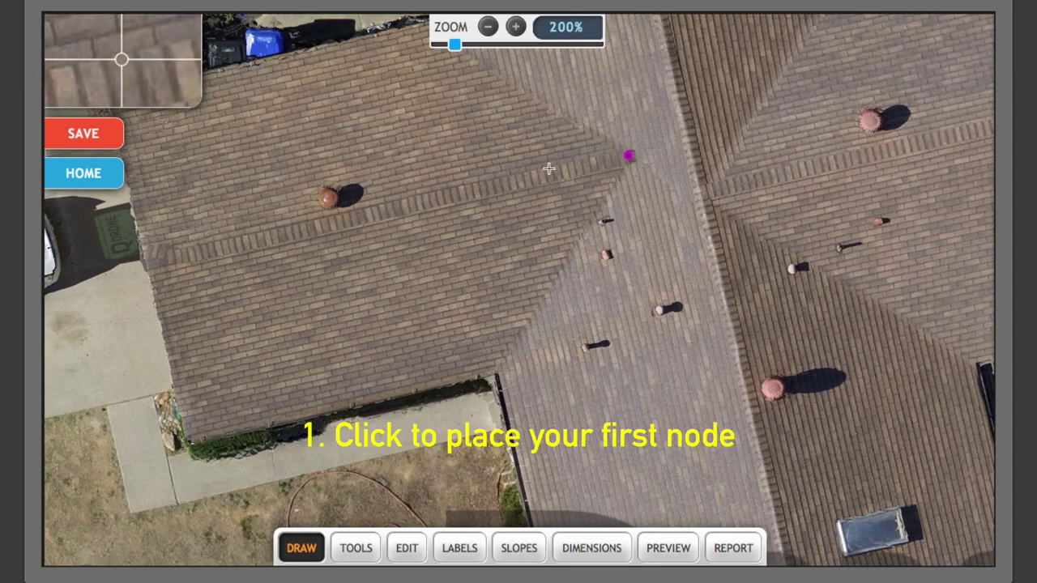
{"action": "left_click", "coordinate": [146, 259]}
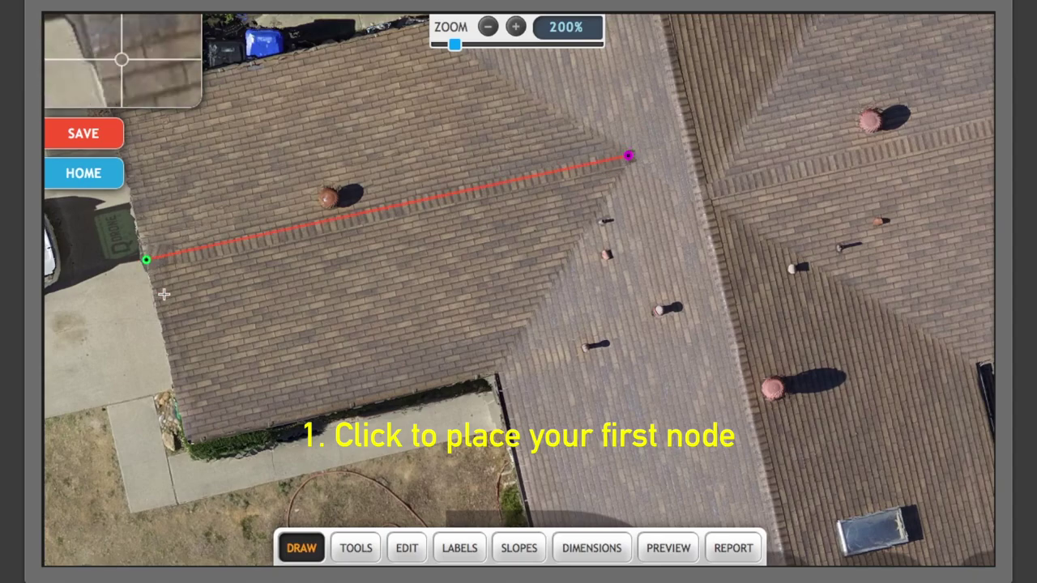
{"action": "scroll", "coordinate": [188, 440], "scroll_direction": "up", "scroll_amount": 3}
{"action": "left_click", "coordinate": [185, 438]}
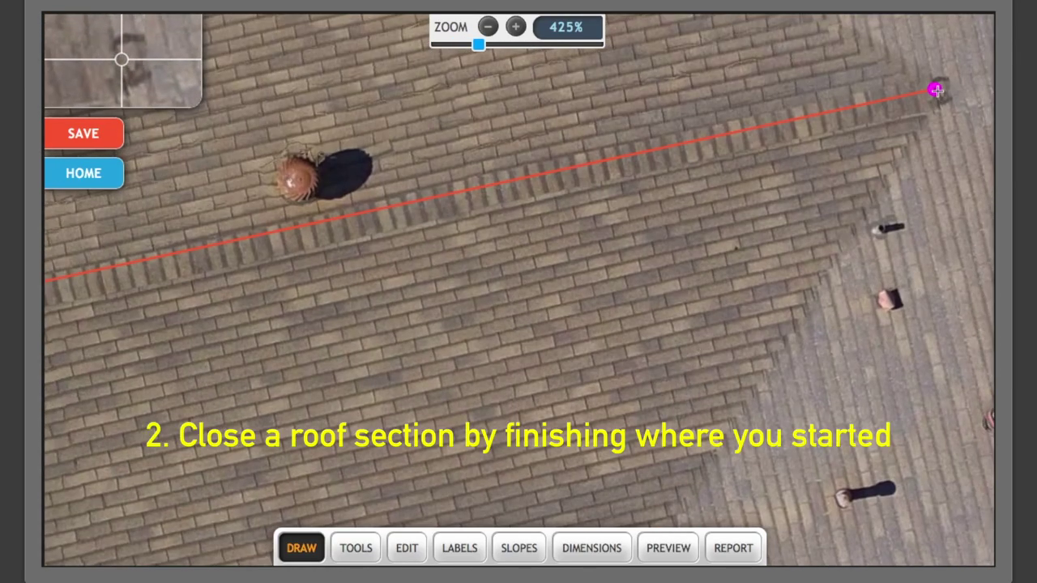
{"action": "left_click", "coordinate": [936, 90]}
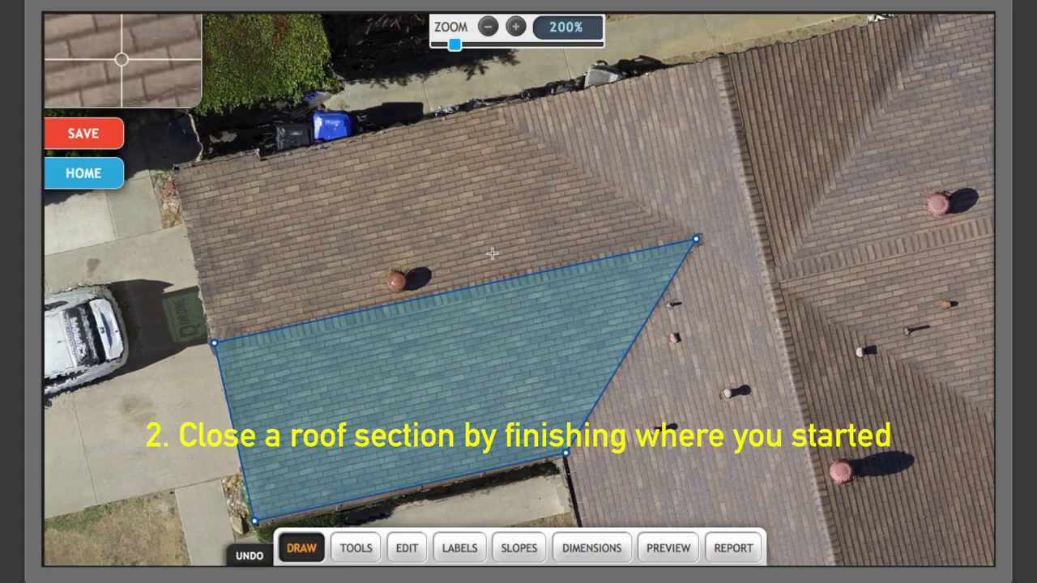
Outline the left wing's rear slope from the shared top node along the top edge, closing it there.
{"action": "left_click", "coordinate": [697, 238]}
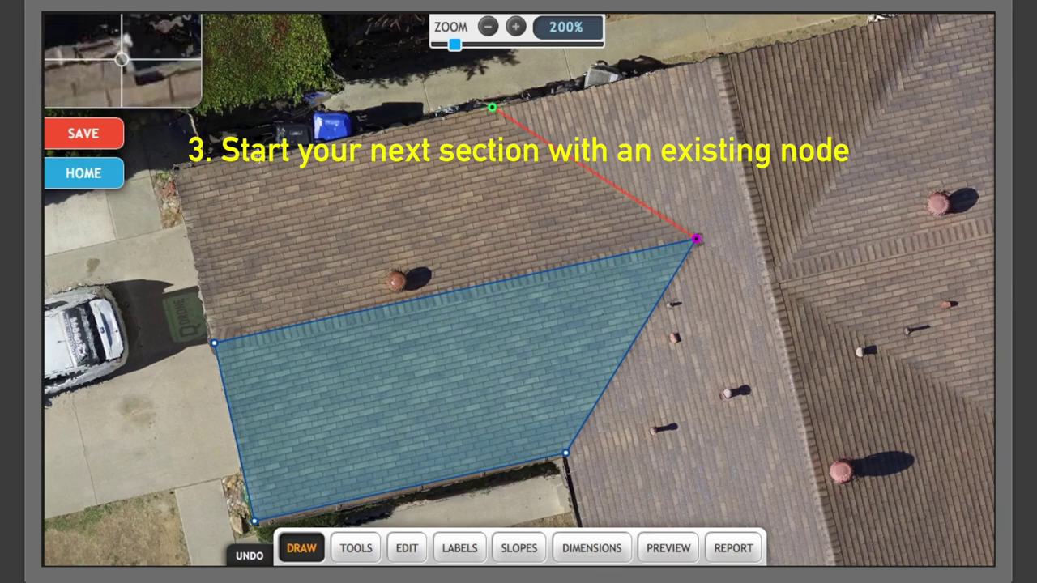
{"action": "scroll", "coordinate": [492, 106], "scroll_direction": "up", "scroll_amount": 10}
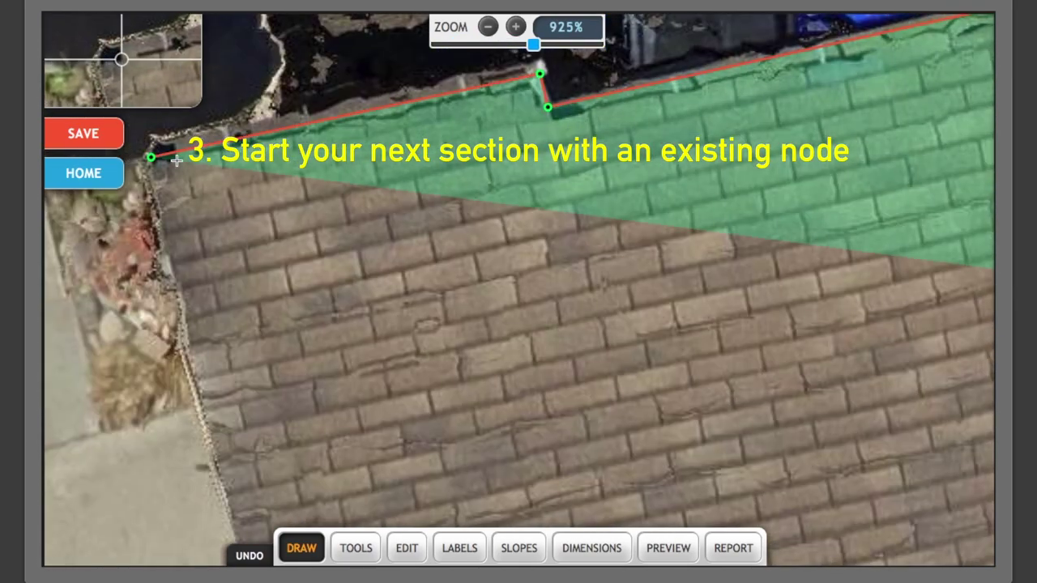
{"action": "left_click", "coordinate": [151, 158]}
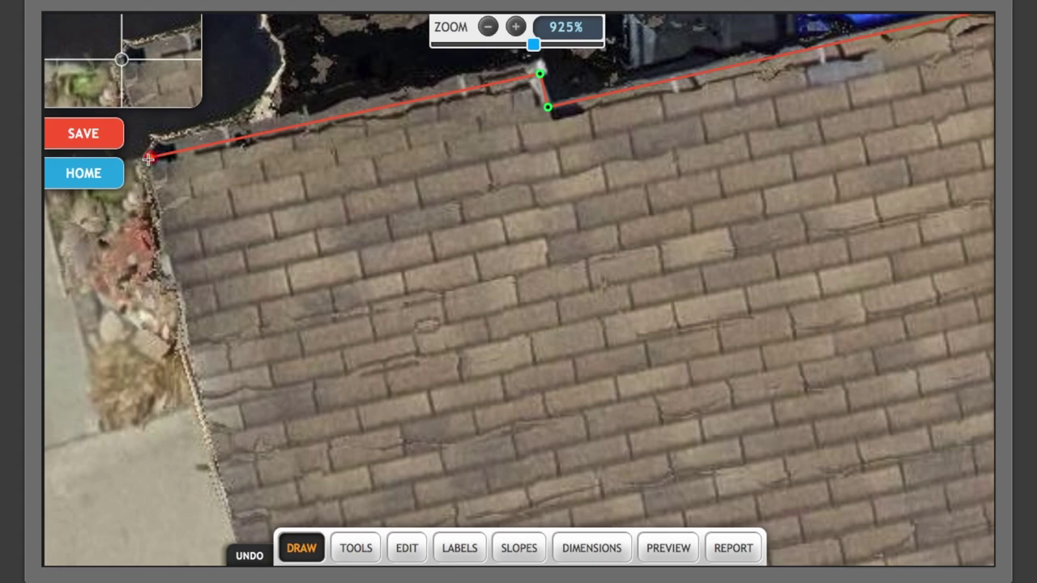
{"action": "left_click", "coordinate": [151, 157]}
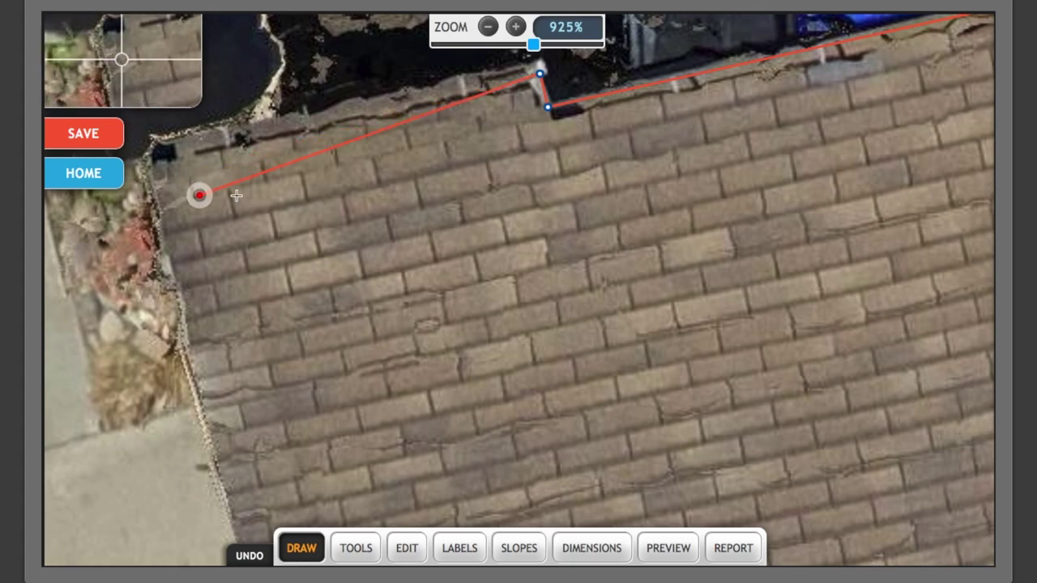
{"action": "left_click", "coordinate": [151, 158]}
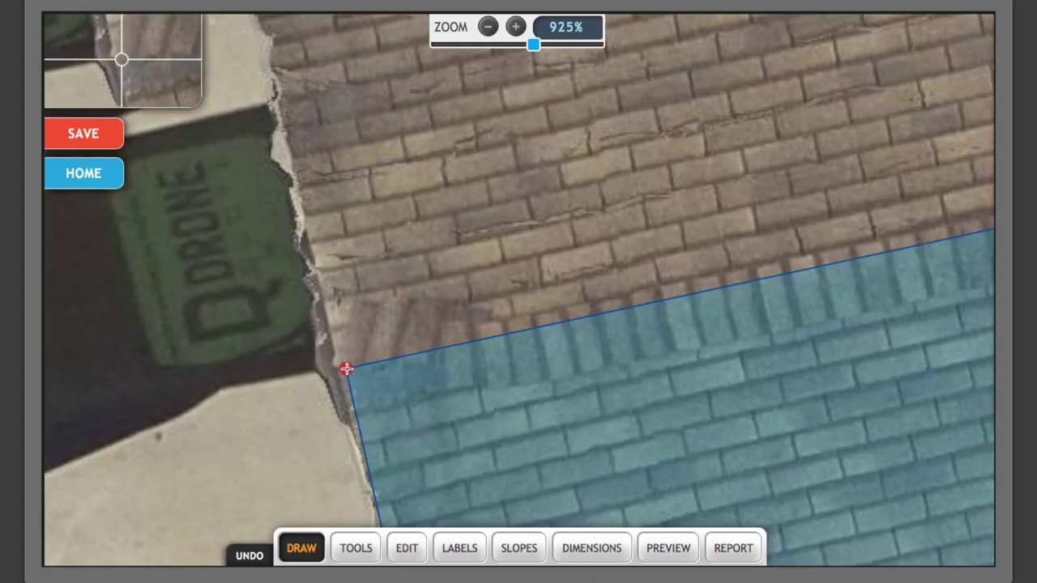
{"action": "left_click", "coordinate": [346, 369]}
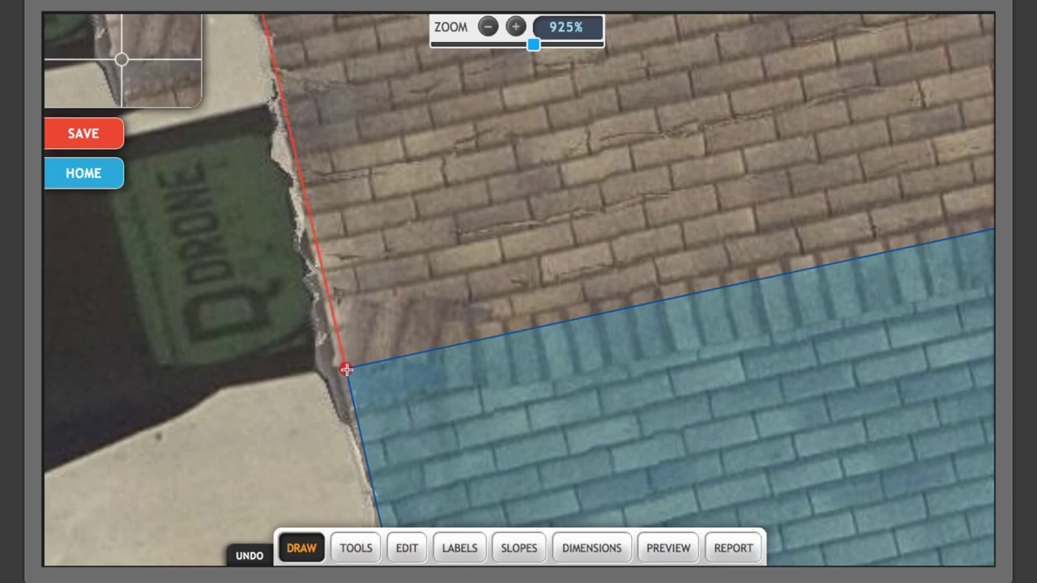
{"action": "scroll", "coordinate": [346, 370], "scroll_direction": "down", "scroll_amount": 5}
{"action": "scroll", "coordinate": [346, 369], "scroll_direction": "down", "scroll_amount": 5}
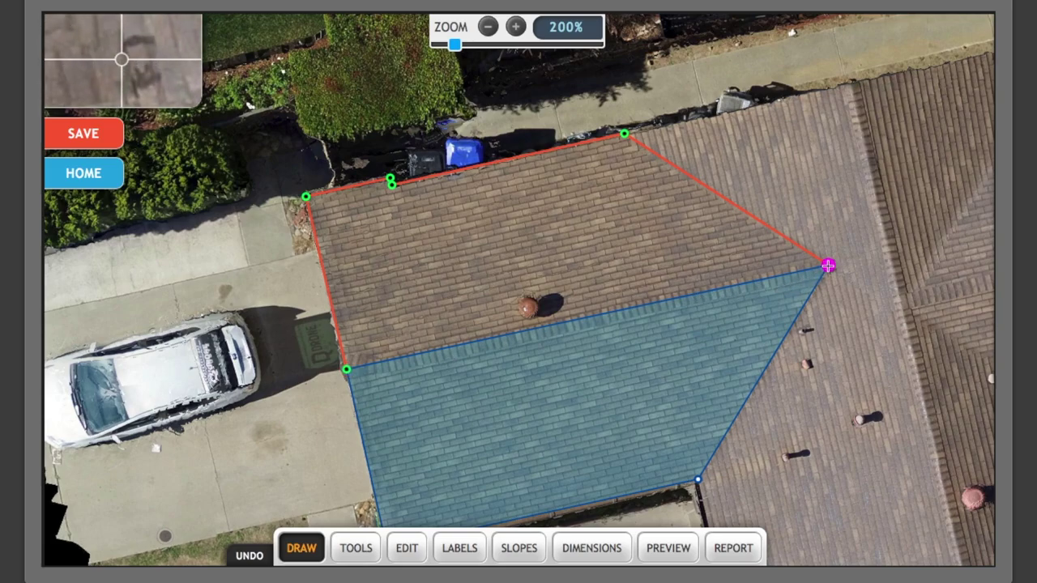
{"action": "left_click", "coordinate": [828, 266]}
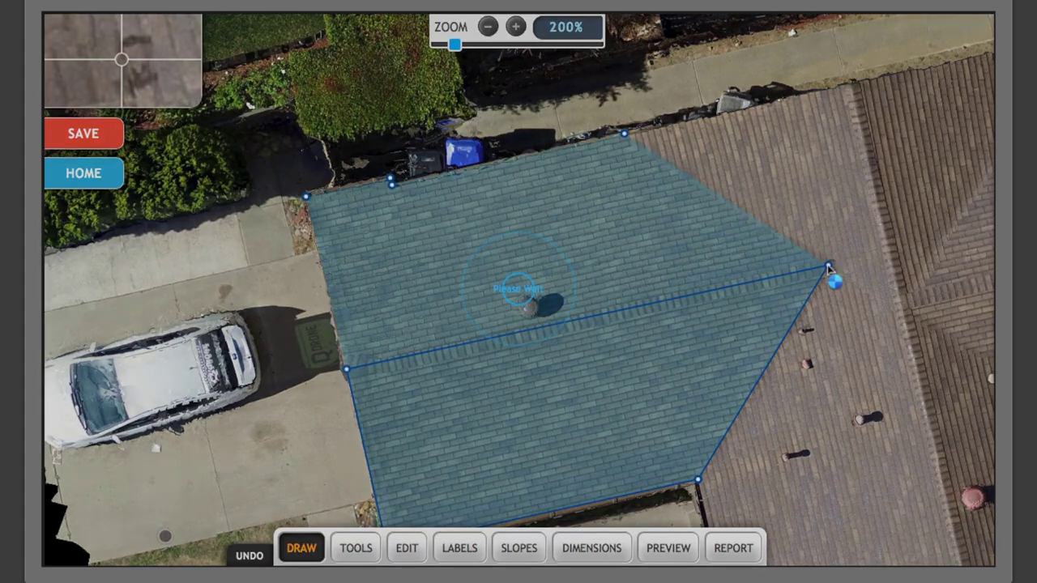
Outline the rear roof section around the vent box and close it on its first node.
{"action": "left_click_drag", "start_coordinate": [828, 266], "coordinate": [356, 303]}
{"action": "left_click", "coordinate": [152, 171]}
{"action": "left_click", "coordinate": [380, 122]}
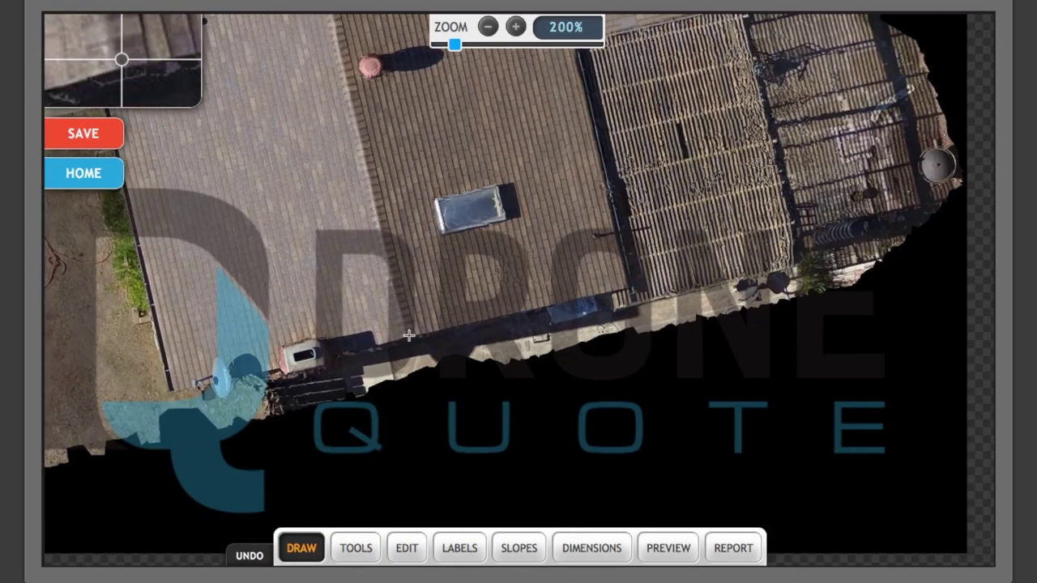
{"action": "scroll", "coordinate": [331, 359], "scroll_direction": "up", "scroll_amount": 6}
{"action": "left_click", "coordinate": [324, 354]}
{"action": "left_click", "coordinate": [311, 307]}
{"action": "left_click", "coordinate": [172, 327]}
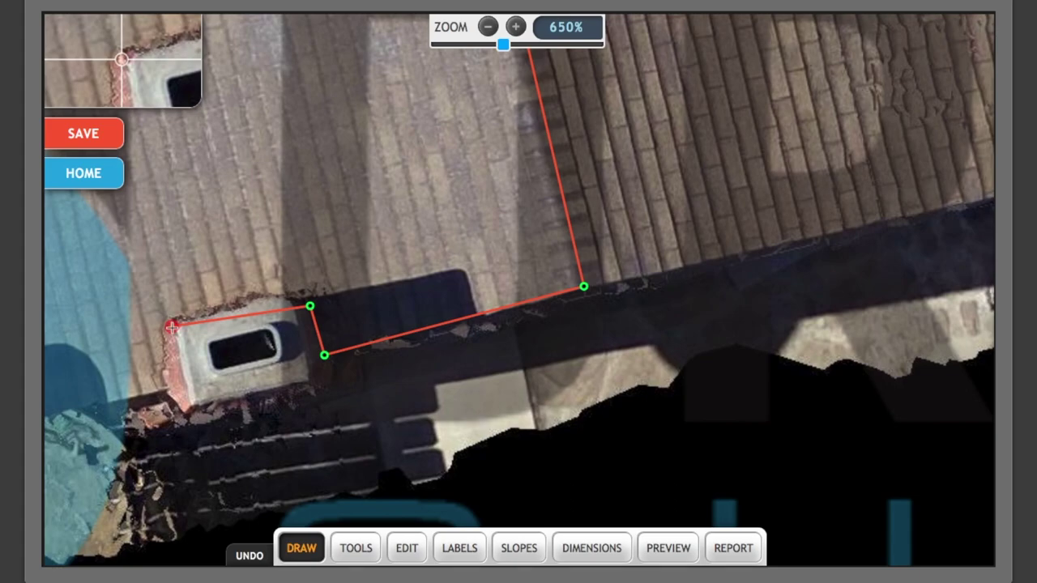
{"action": "left_click", "coordinate": [179, 387]}
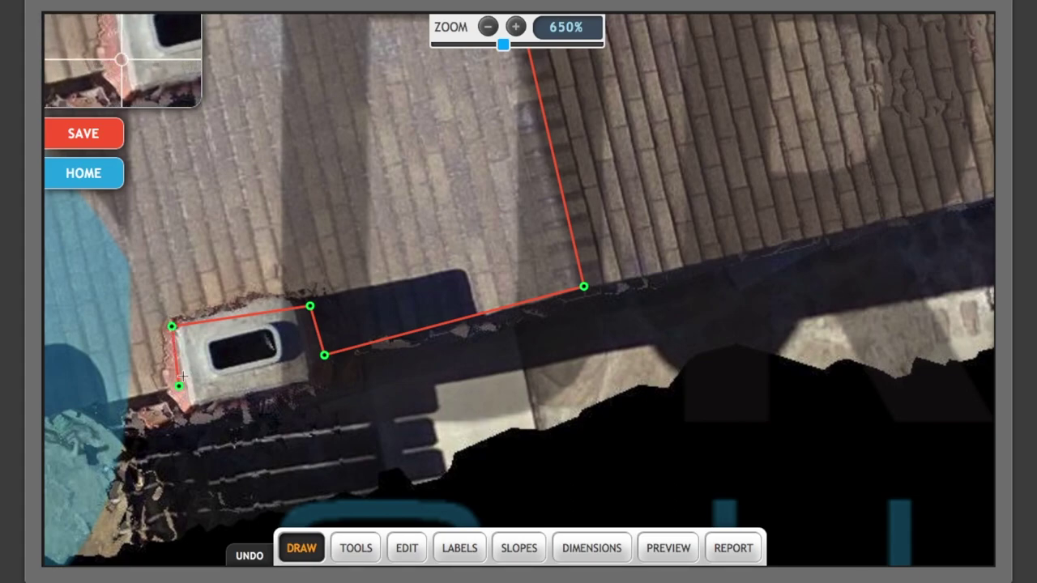
{"action": "left_click_drag", "start_coordinate": [177, 332], "coordinate": [188, 340]}
{"action": "left_click", "coordinate": [189, 340]}
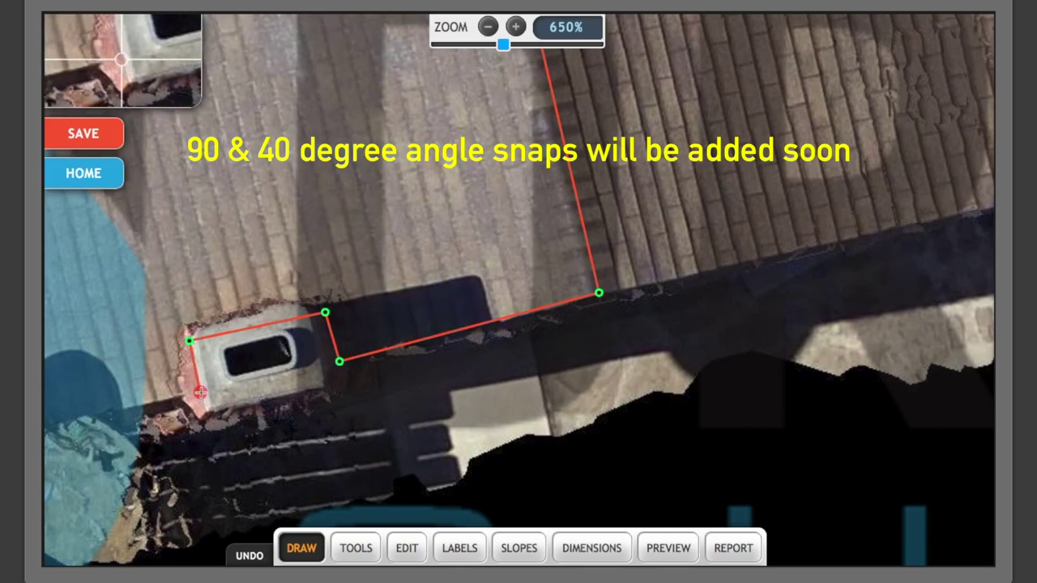
Extend the outline along the lower eave to the roof's lower-left corner, then zoom out.
{"action": "left_click_drag", "start_coordinate": [169, 403], "coordinate": [562, 274]}
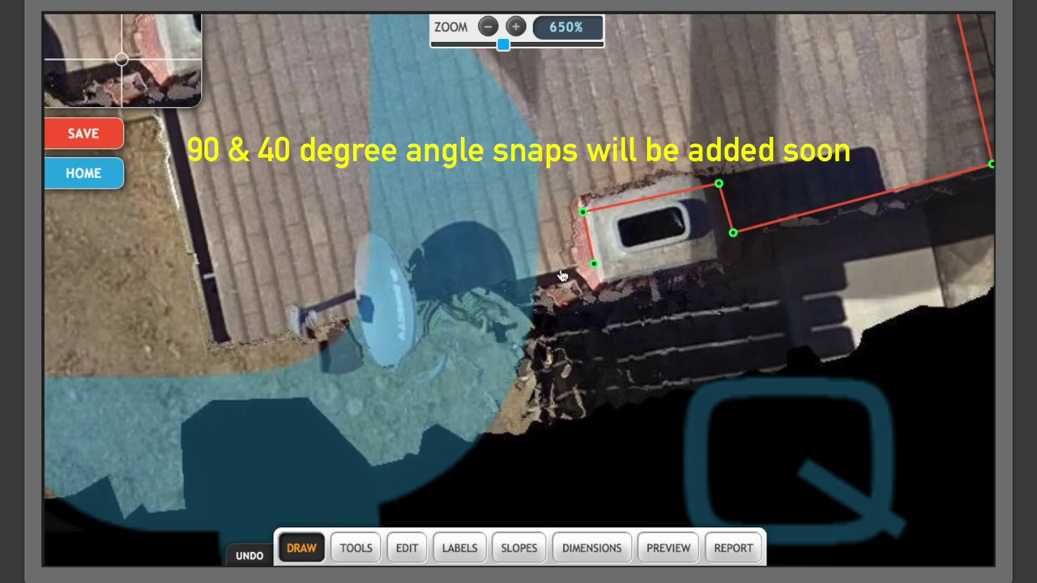
{"action": "left_click", "coordinate": [230, 344]}
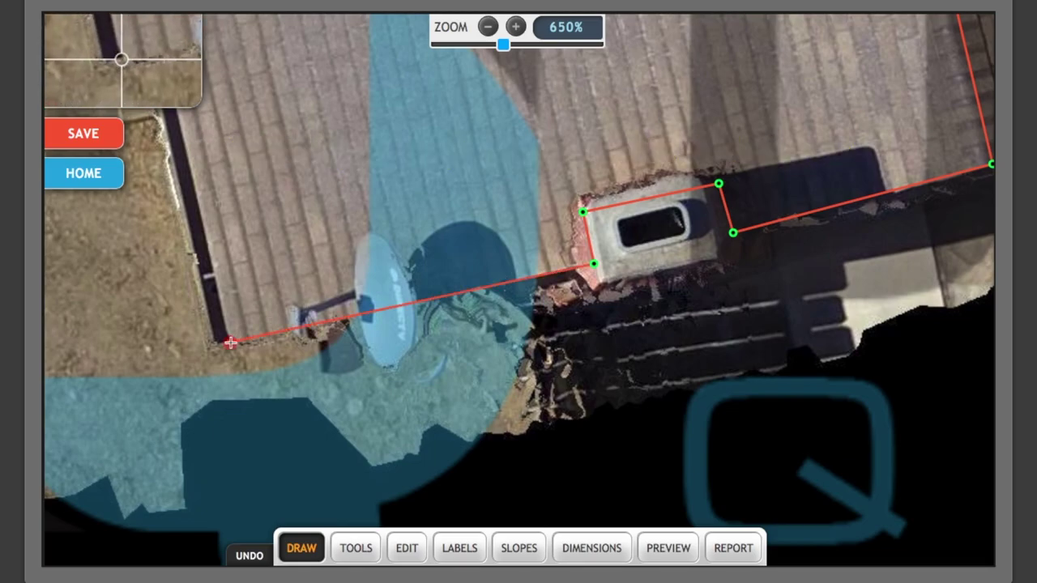
{"action": "left_click_drag", "start_coordinate": [241, 231], "coordinate": [324, 387]}
{"action": "scroll", "coordinate": [322, 379], "scroll_direction": "down", "scroll_amount": 1}
{"action": "scroll", "coordinate": [322, 379], "scroll_direction": "down", "scroll_amount": 5}
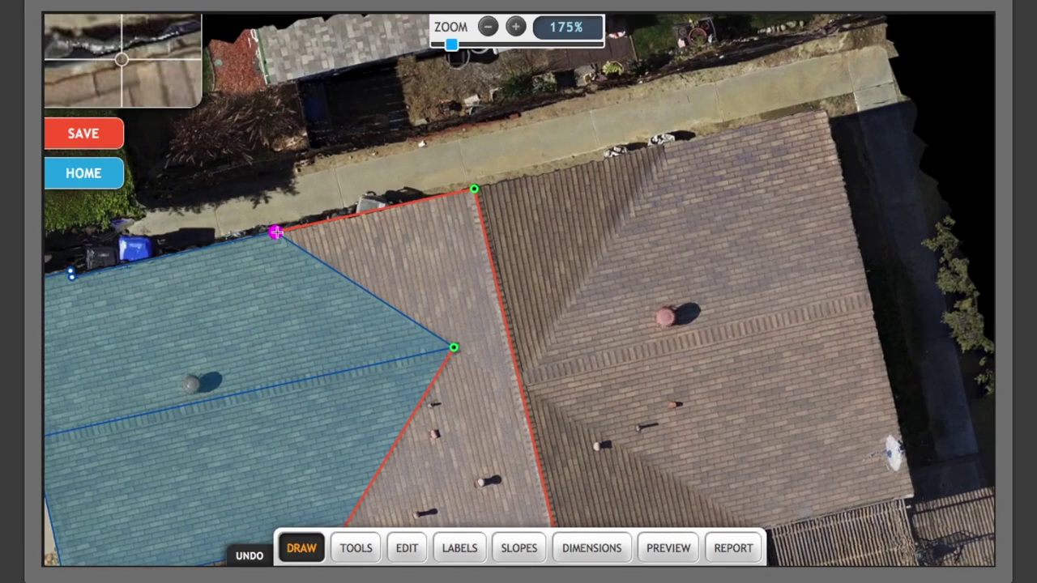
Close the first roof outline into a facet and outline the adjacent facet beside it.
{"action": "left_click", "coordinate": [276, 232]}
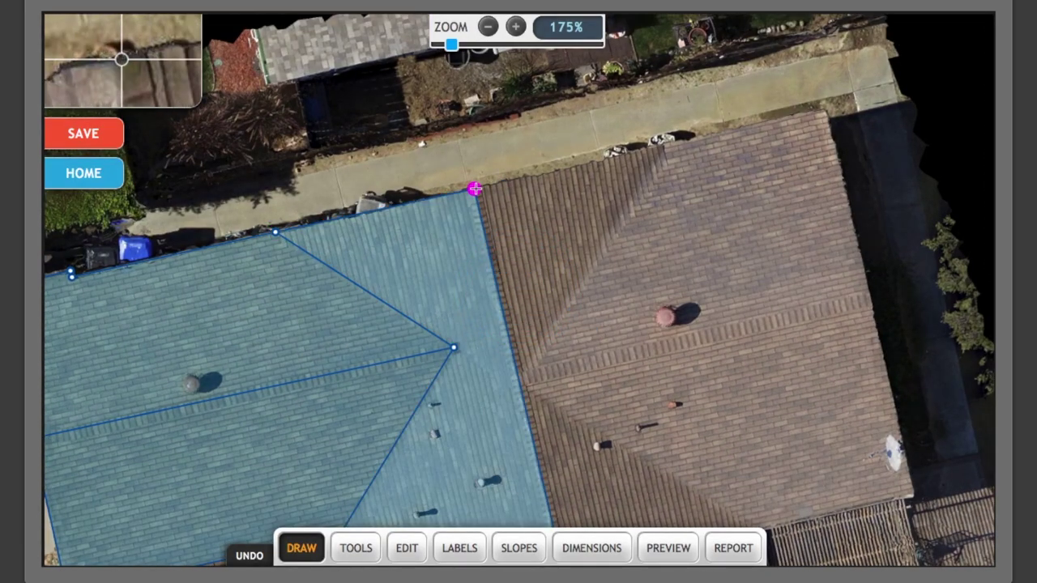
{"action": "left_click", "coordinate": [474, 189]}
{"action": "left_click", "coordinate": [662, 143]}
{"action": "left_click", "coordinate": [518, 379]}
{"action": "left_click", "coordinate": [474, 190]}
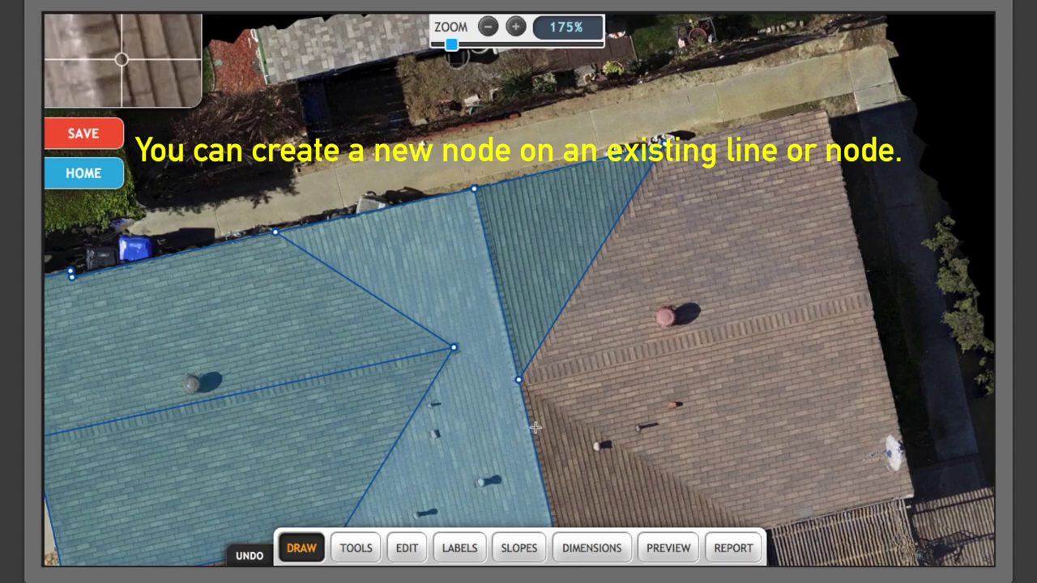
Outline the brown roof section from the existing ridge vertex and close it into a facet.
{"action": "left_click", "coordinate": [518, 380]}
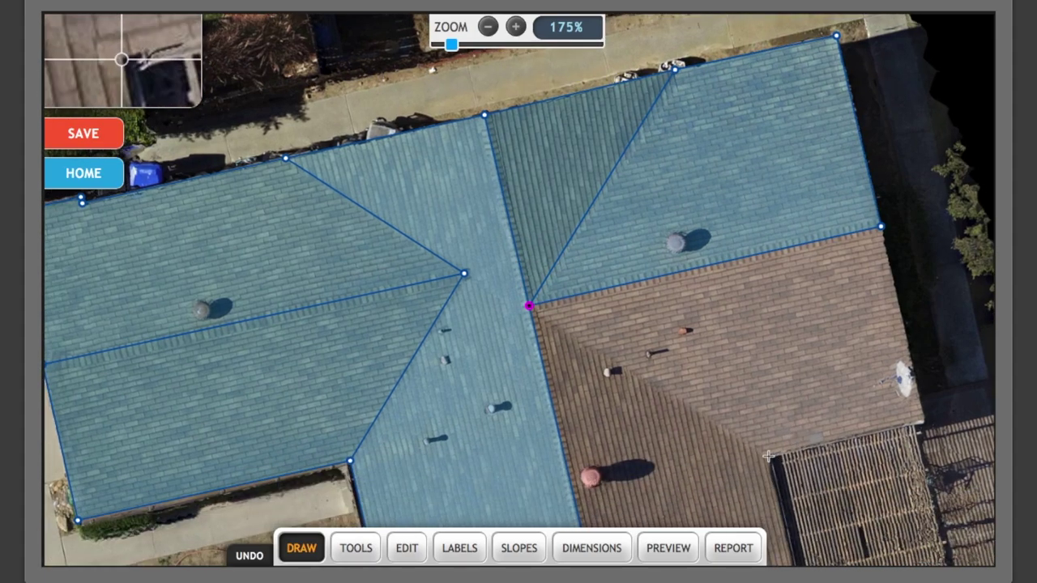
{"action": "left_click", "coordinate": [769, 456]}
{"action": "left_click", "coordinate": [922, 420]}
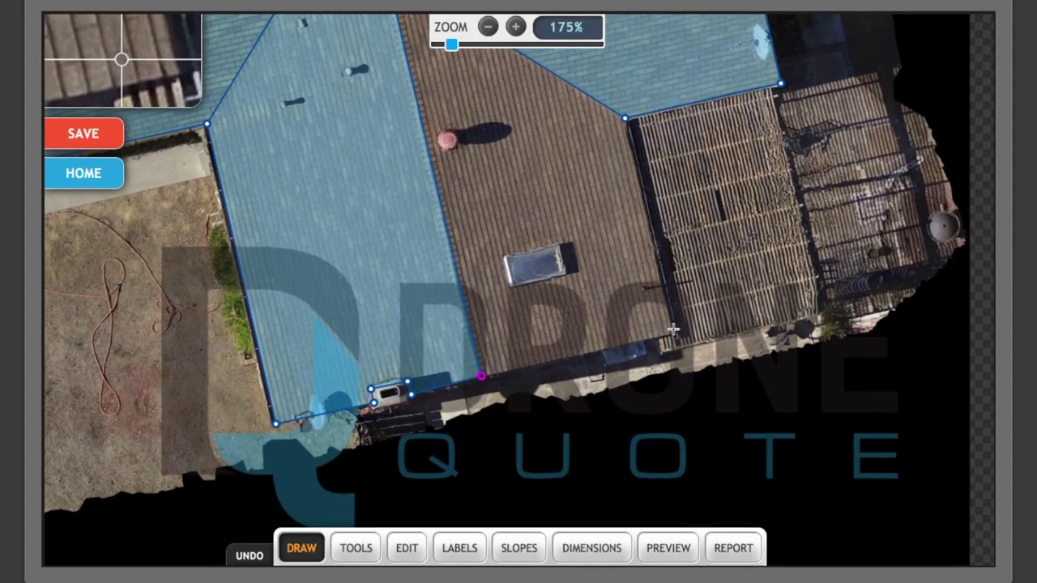
{"action": "left_click", "coordinate": [672, 338]}
{"action": "left_click", "coordinate": [629, 121]}
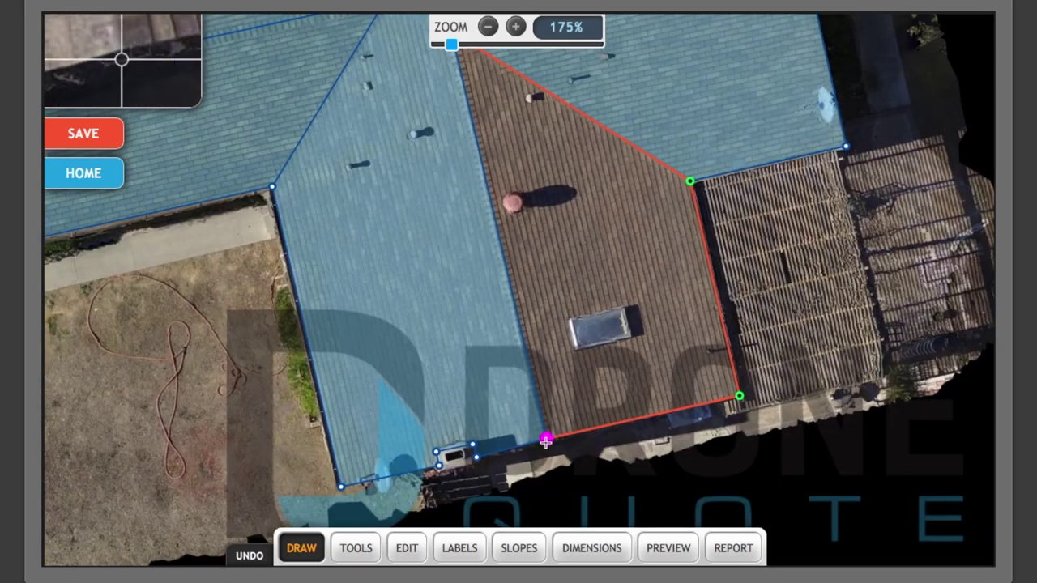
{"action": "left_click", "coordinate": [546, 440]}
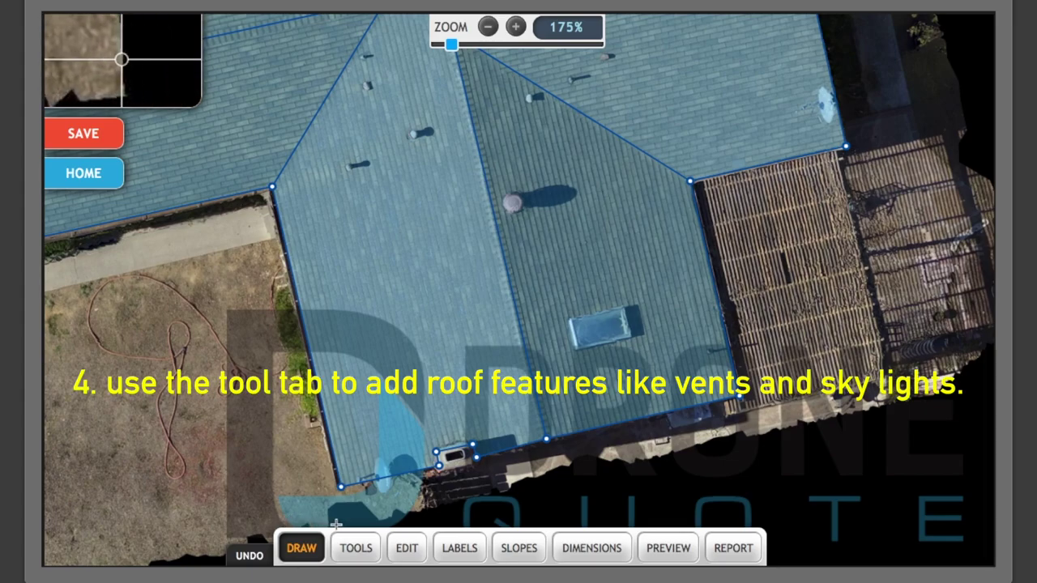
Mark the skylight, then mark the large round vent and five small vents as circular vents.
{"action": "left_click", "coordinate": [359, 554]}
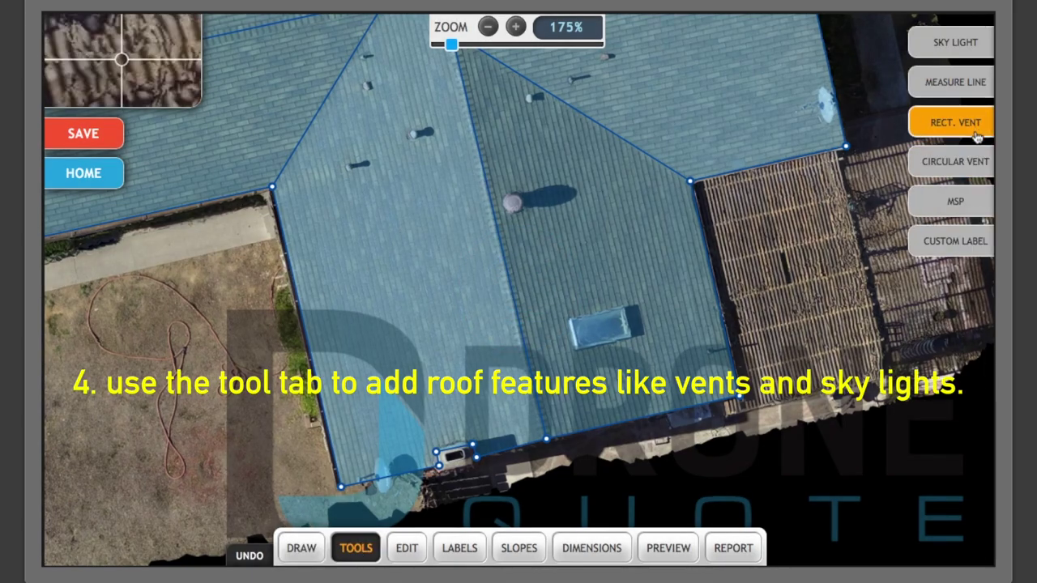
{"action": "left_click", "coordinate": [970, 48]}
{"action": "scroll", "coordinate": [648, 332], "scroll_direction": "up", "scroll_amount": 5}
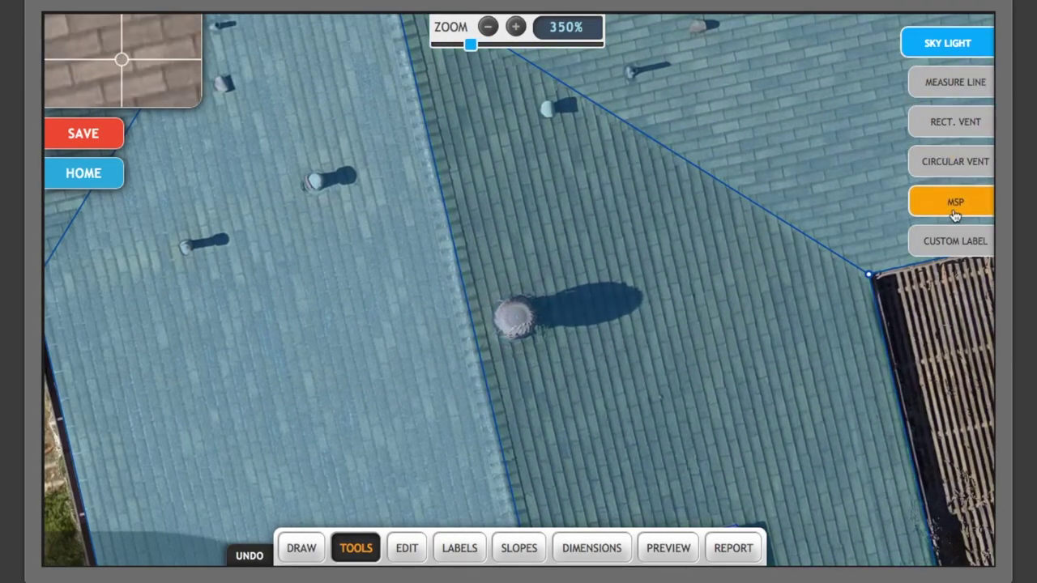
{"action": "left_click", "coordinate": [960, 162]}
{"action": "left_click", "coordinate": [506, 314]}
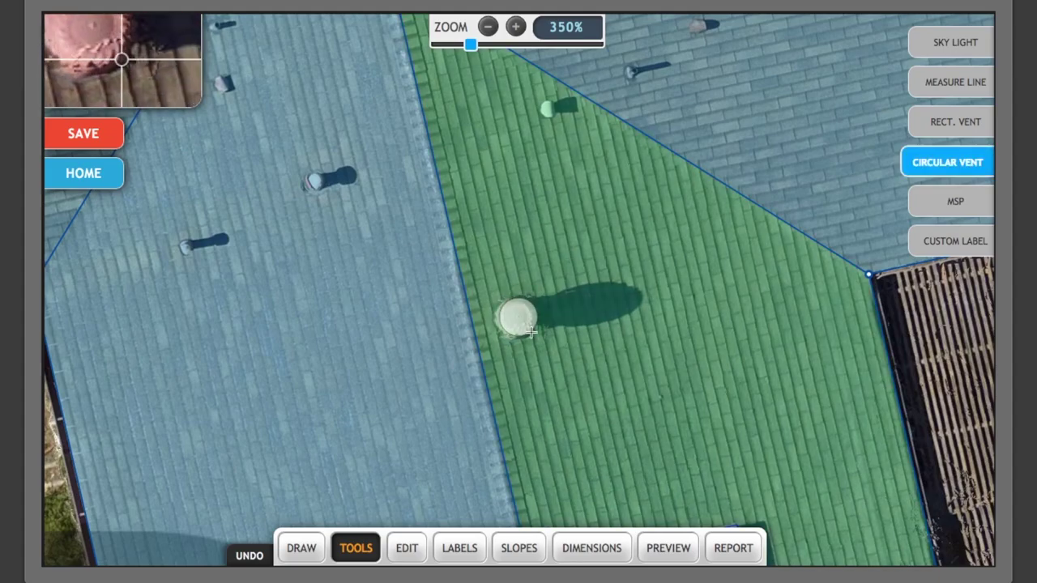
{"action": "left_click", "coordinate": [314, 180]}
{"action": "left_click", "coordinate": [187, 248]}
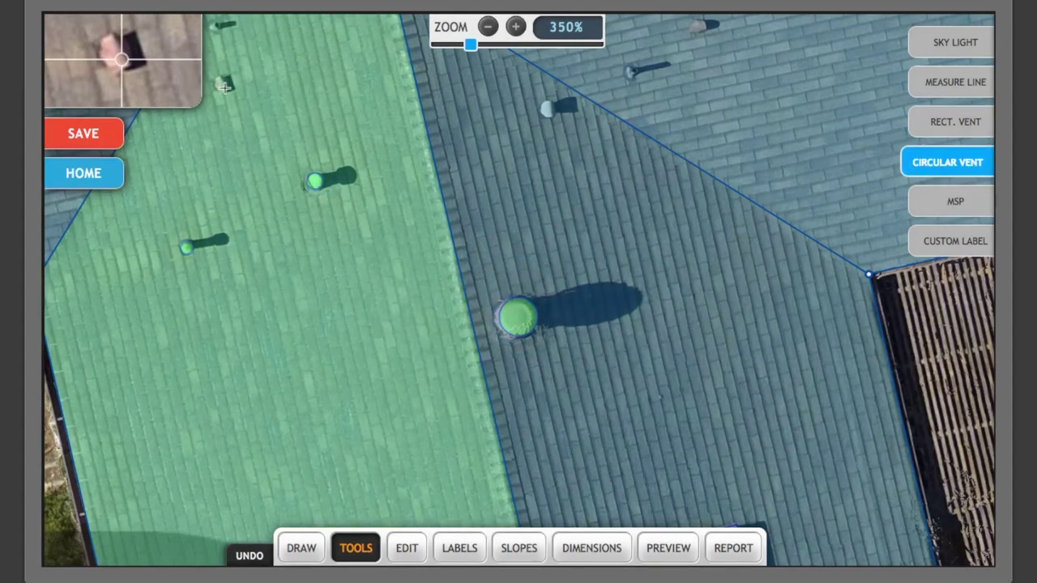
{"action": "left_click", "coordinate": [549, 110]}
{"action": "left_click", "coordinate": [630, 71]}
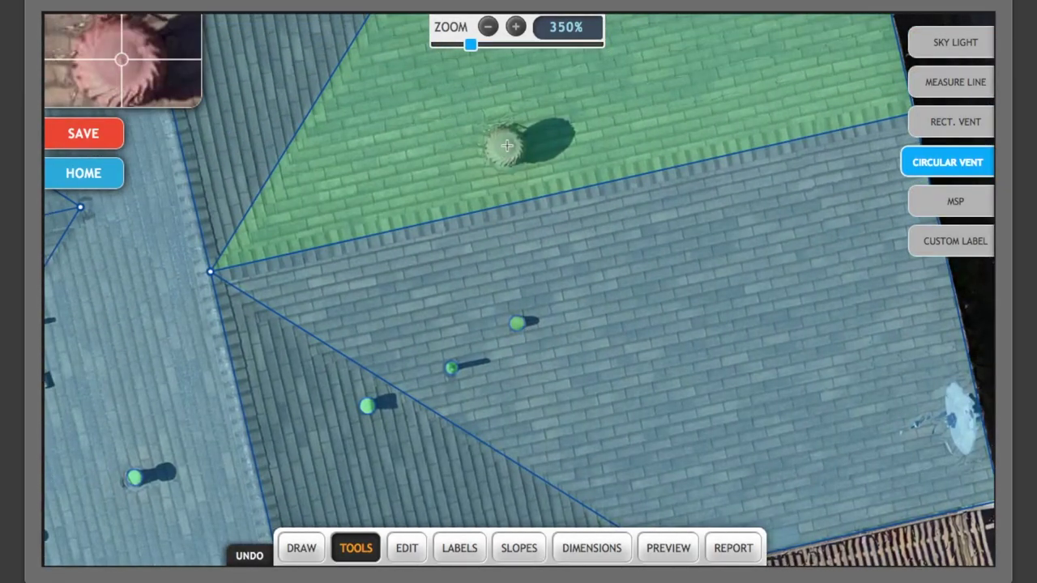
{"action": "left_click", "coordinate": [506, 145]}
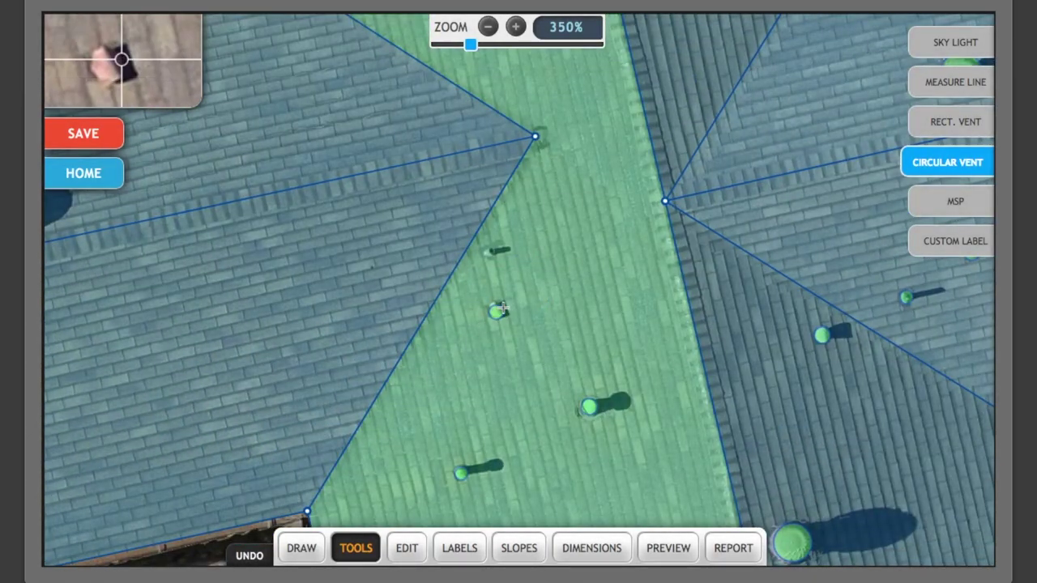
Undo a misplaced vent marker, add another circular vent, and mark the square vent as rectangular.
{"action": "left_click", "coordinate": [203, 424]}
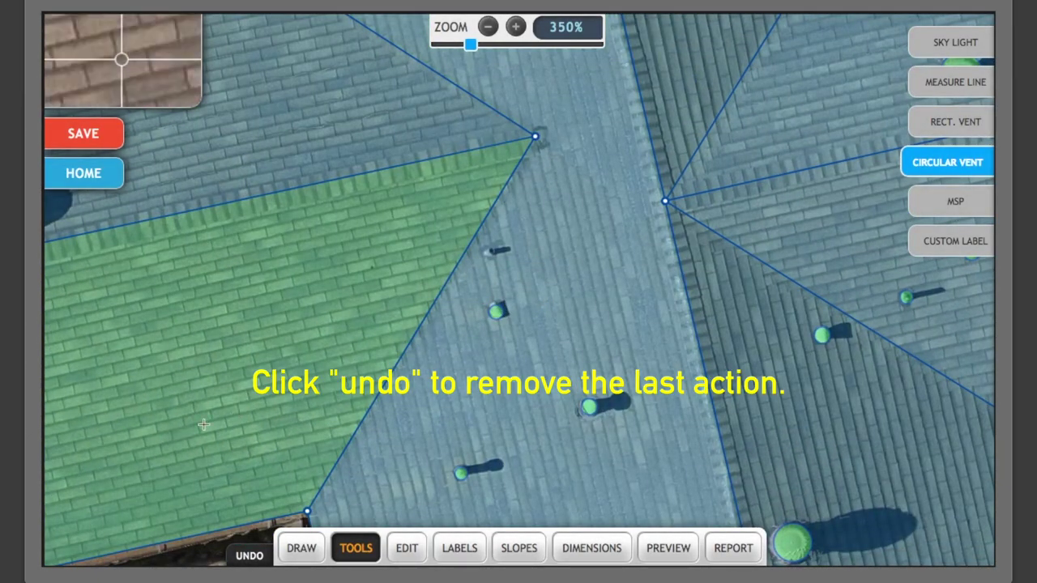
{"action": "left_click", "coordinate": [249, 557]}
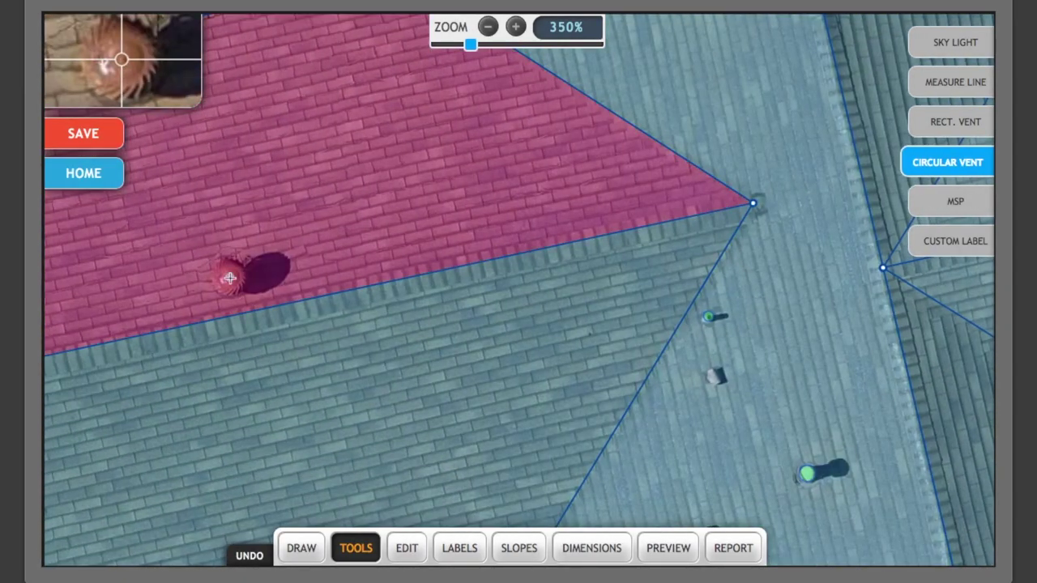
{"action": "left_click", "coordinate": [786, 492]}
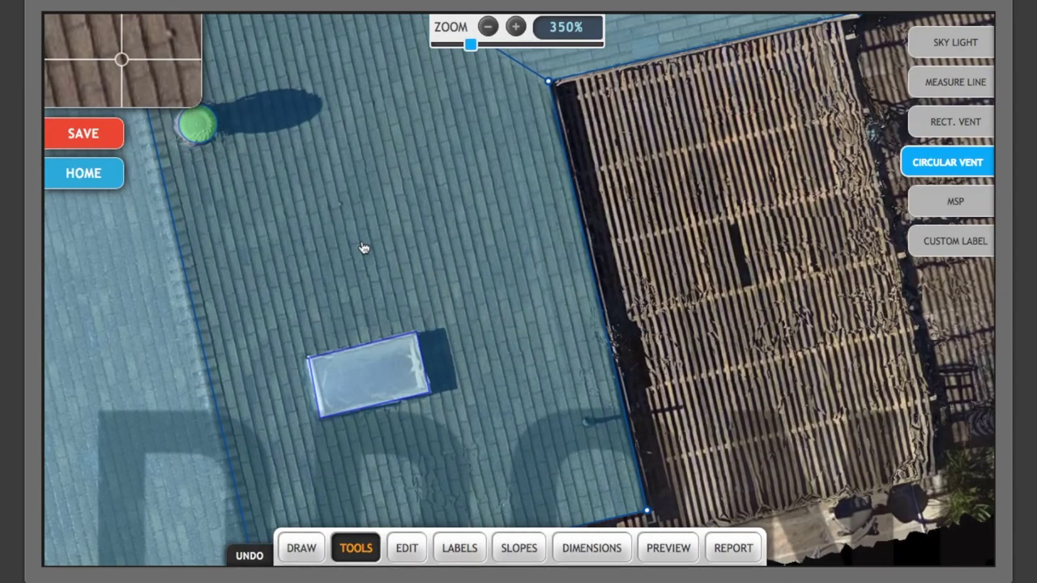
{"action": "left_click", "coordinate": [591, 424]}
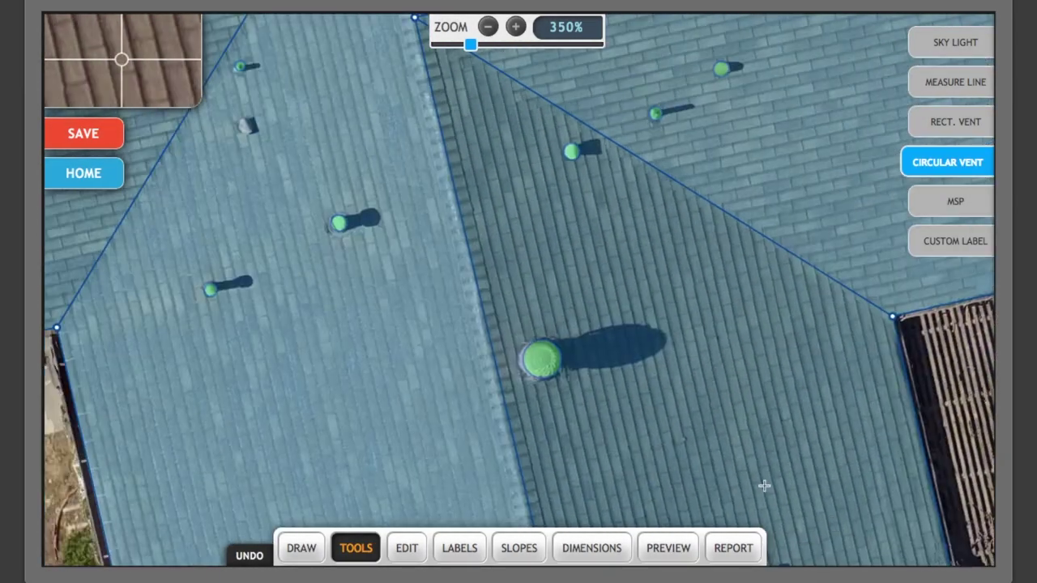
{"action": "left_click", "coordinate": [277, 130]}
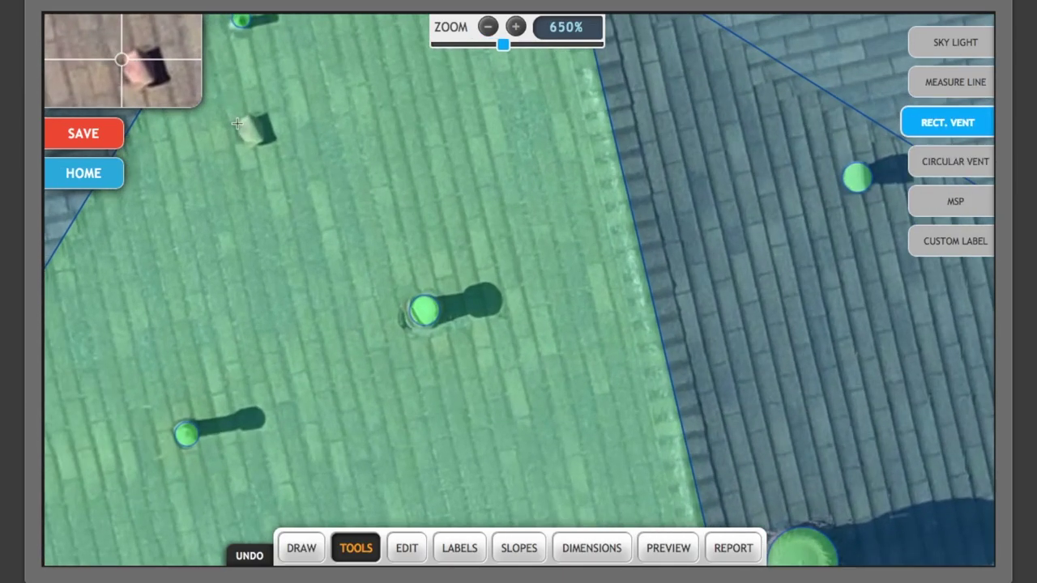
{"action": "left_click_drag", "start_coordinate": [238, 115], "coordinate": [269, 149]}
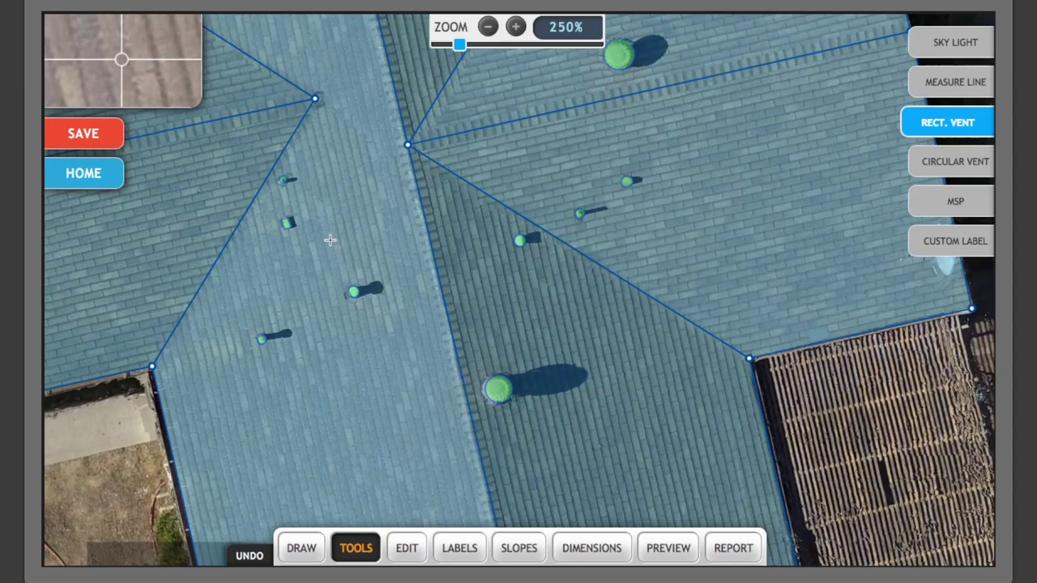
Draw a measure line from the vent to the facet edge.
{"action": "left_click", "coordinate": [899, 244]}
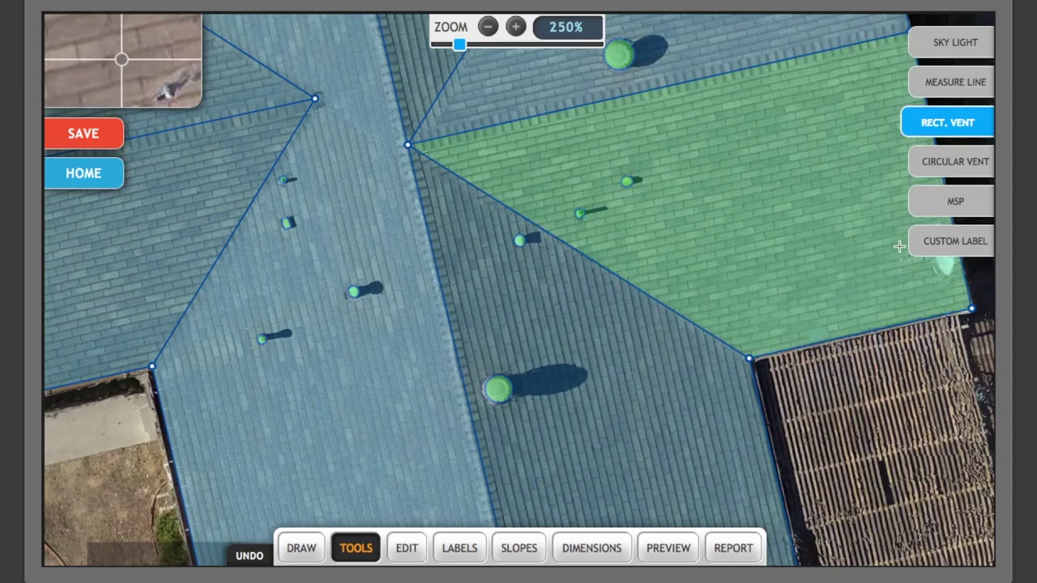
{"action": "left_click", "coordinate": [940, 86]}
{"action": "scroll", "coordinate": [403, 257], "scroll_direction": "up", "scroll_amount": 7}
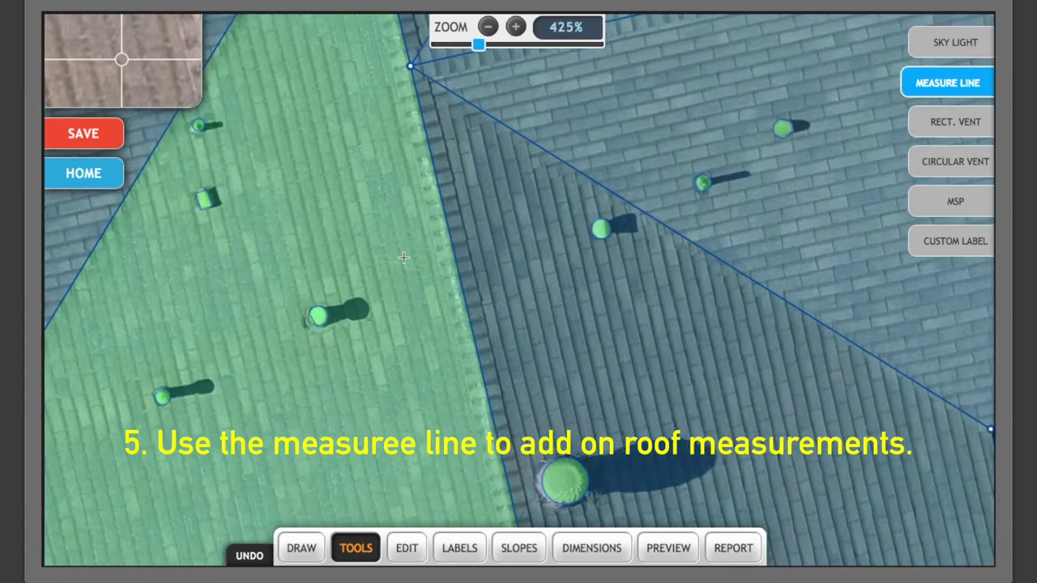
{"action": "scroll", "coordinate": [403, 257], "scroll_direction": "up", "scroll_amount": 11}
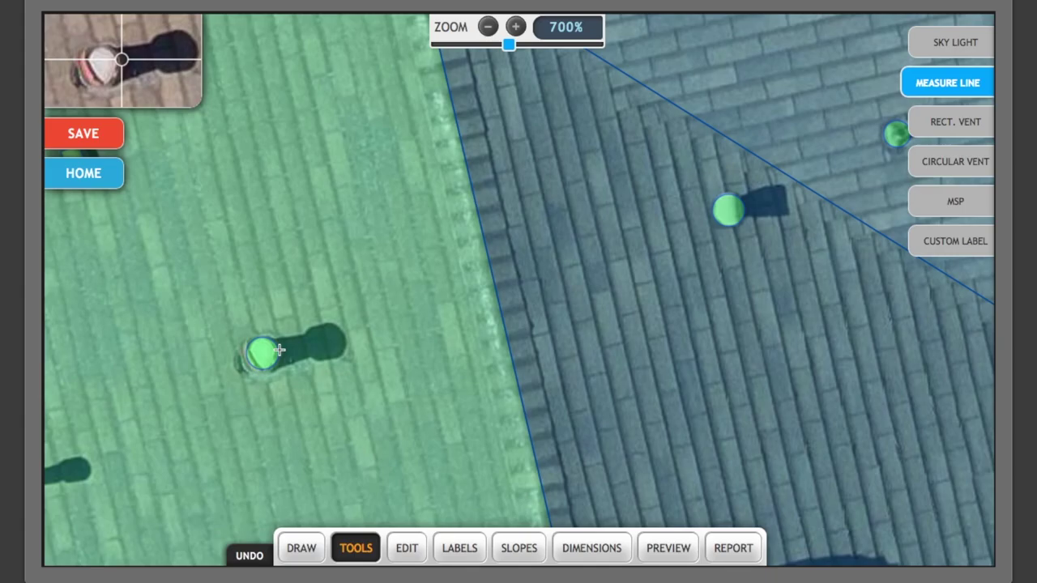
{"action": "left_click_drag", "start_coordinate": [279, 350], "coordinate": [333, 104]}
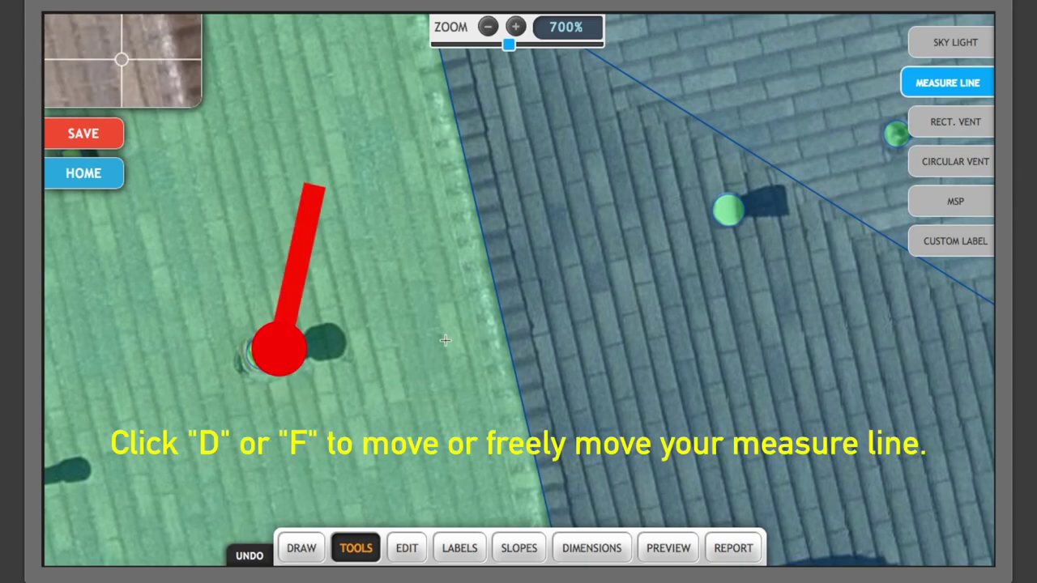
{"action": "left_click_drag", "start_coordinate": [444, 343], "coordinate": [495, 295]}
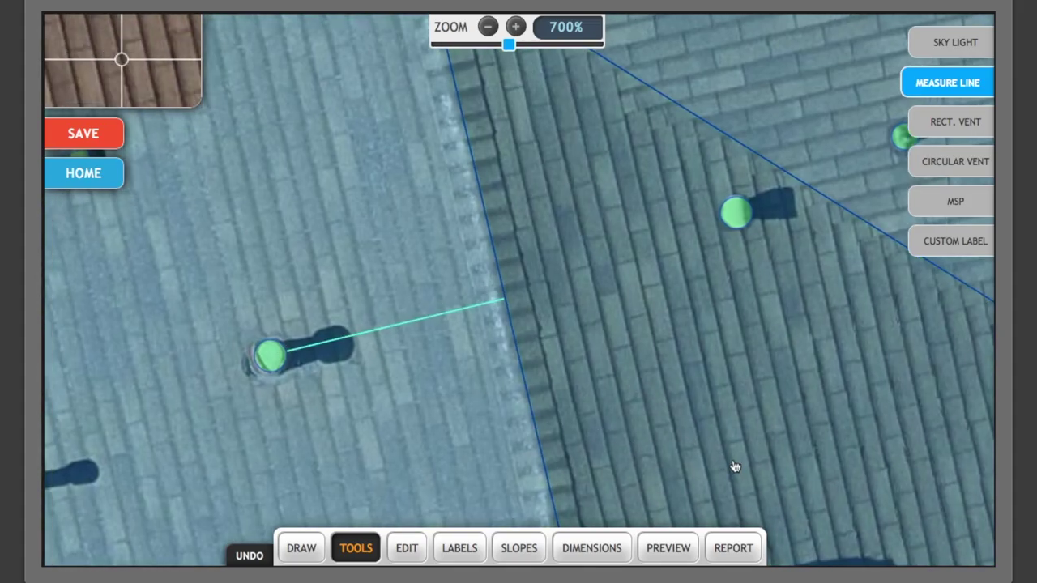
Draw a measure line from the skylight corner straight down to the eave.
{"action": "left_click_drag", "start_coordinate": [736, 470], "coordinate": [516, 220]}
{"action": "left_click_drag", "start_coordinate": [679, 485], "coordinate": [486, 195]}
{"action": "left_click_drag", "start_coordinate": [711, 485], "coordinate": [529, 211]}
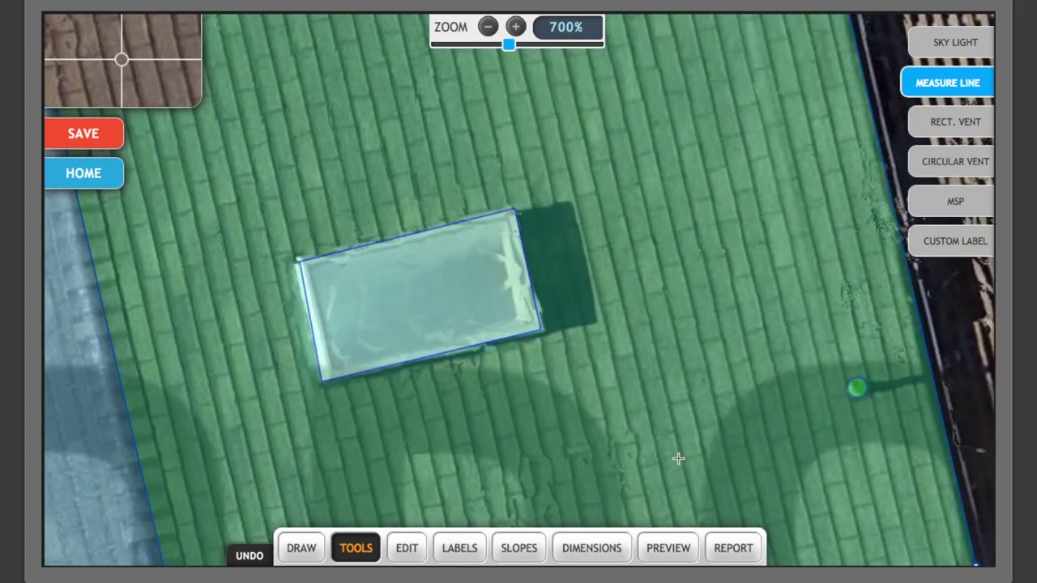
{"action": "left_click_drag", "start_coordinate": [678, 458], "coordinate": [645, 236]}
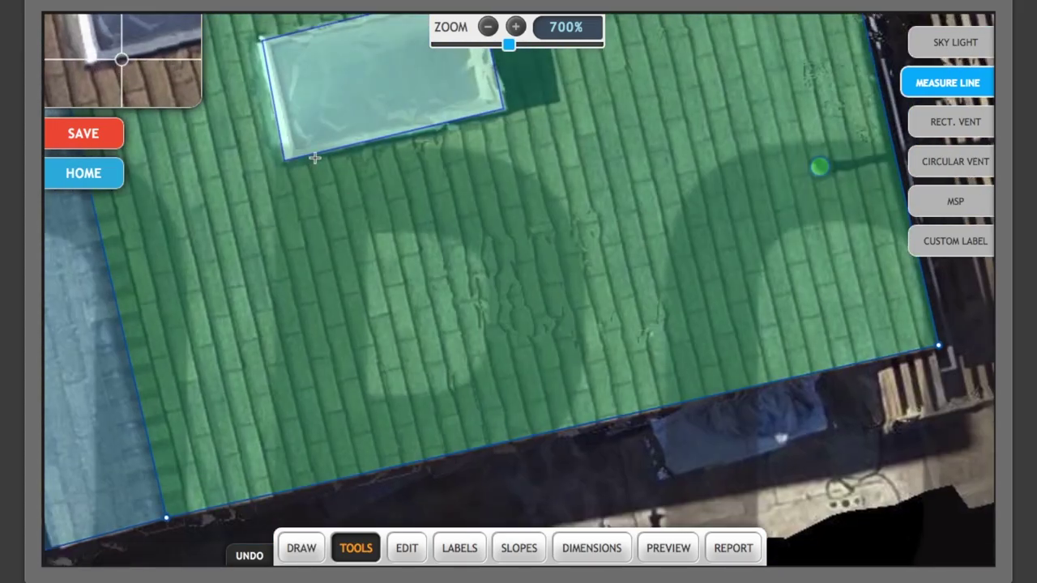
{"action": "left_click_drag", "start_coordinate": [316, 156], "coordinate": [415, 459]}
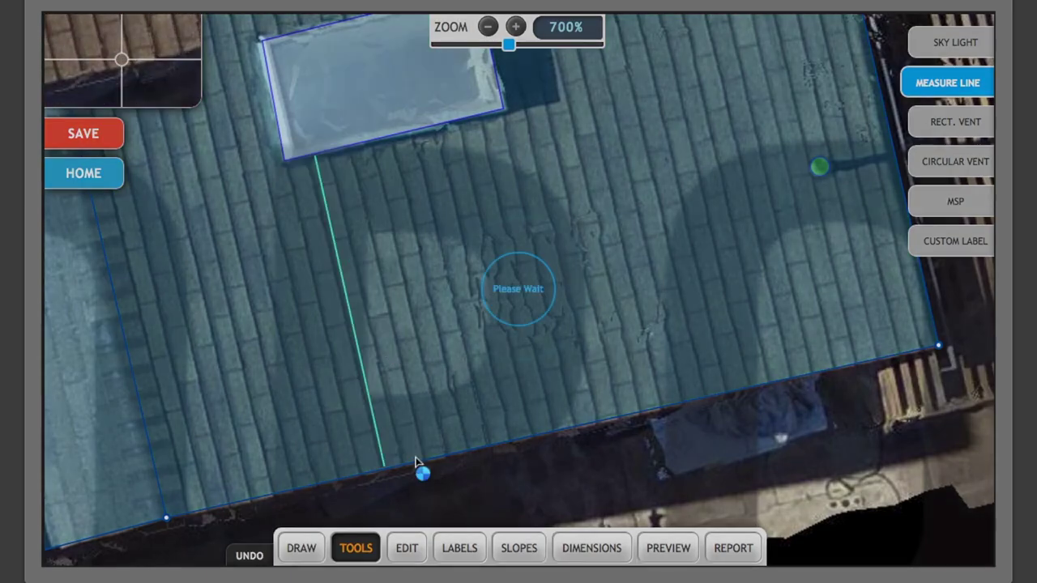
{"action": "scroll", "coordinate": [245, 393], "scroll_direction": "down", "scroll_amount": 2}
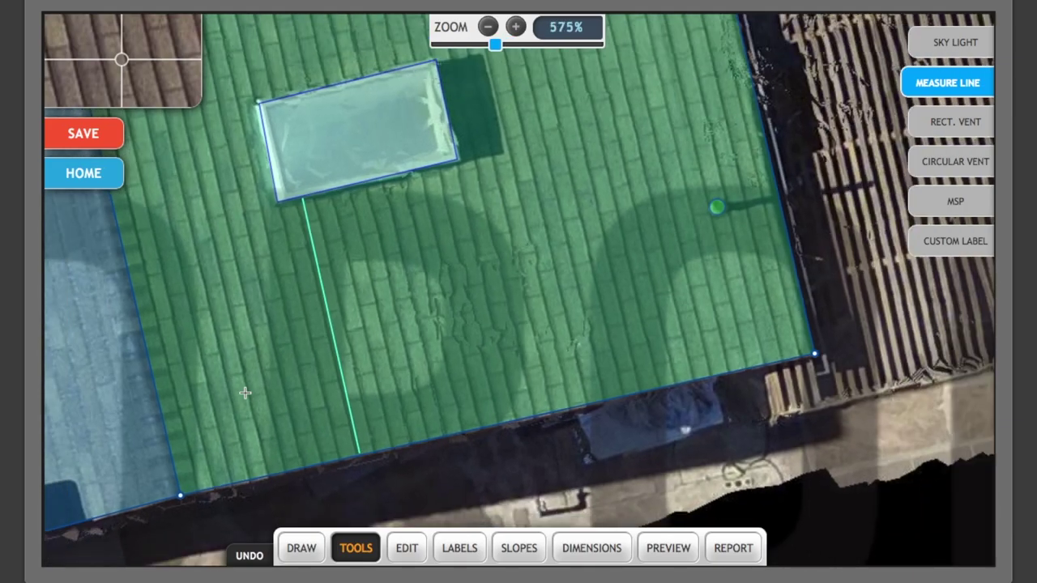
{"action": "left_click_drag", "start_coordinate": [215, 387], "coordinate": [747, 208]}
Place a NEW MSP marker on the rear roof edge.
{"action": "left_click_drag", "start_coordinate": [278, 366], "coordinate": [705, 229]}
{"action": "left_click", "coordinate": [964, 215]}
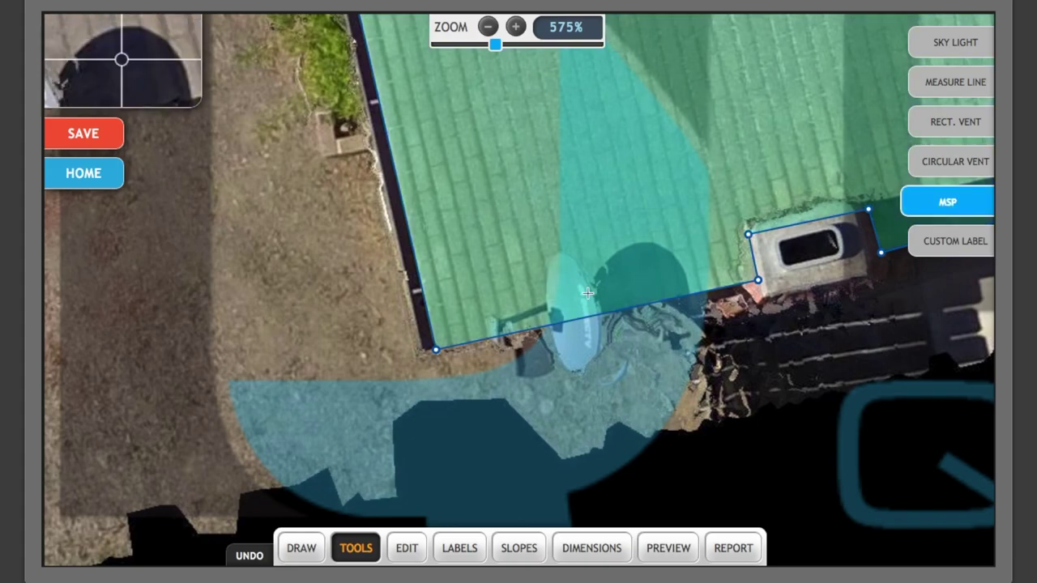
{"action": "left_click", "coordinate": [509, 334]}
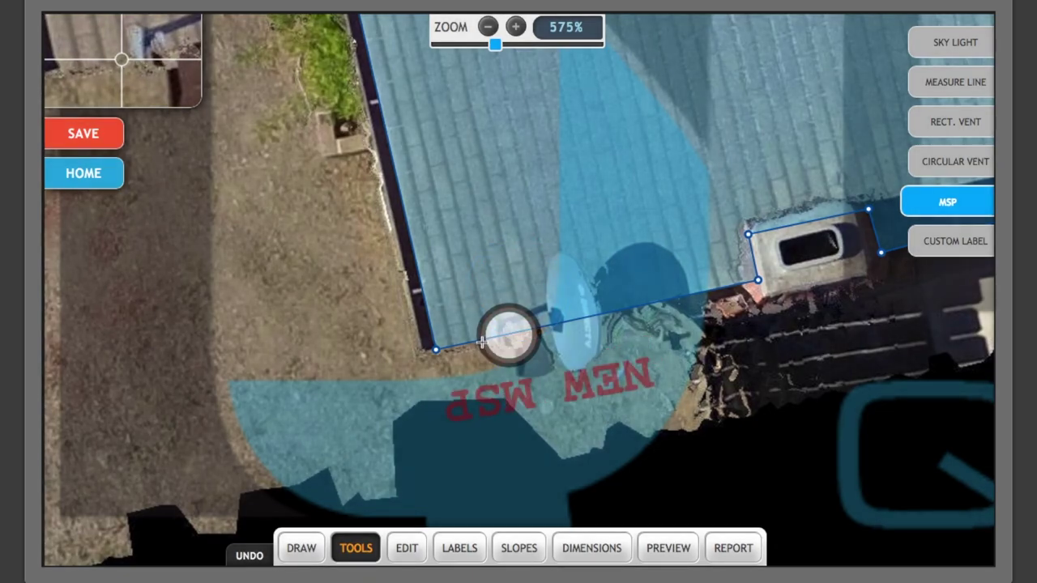
{"action": "left_click", "coordinate": [484, 341]}
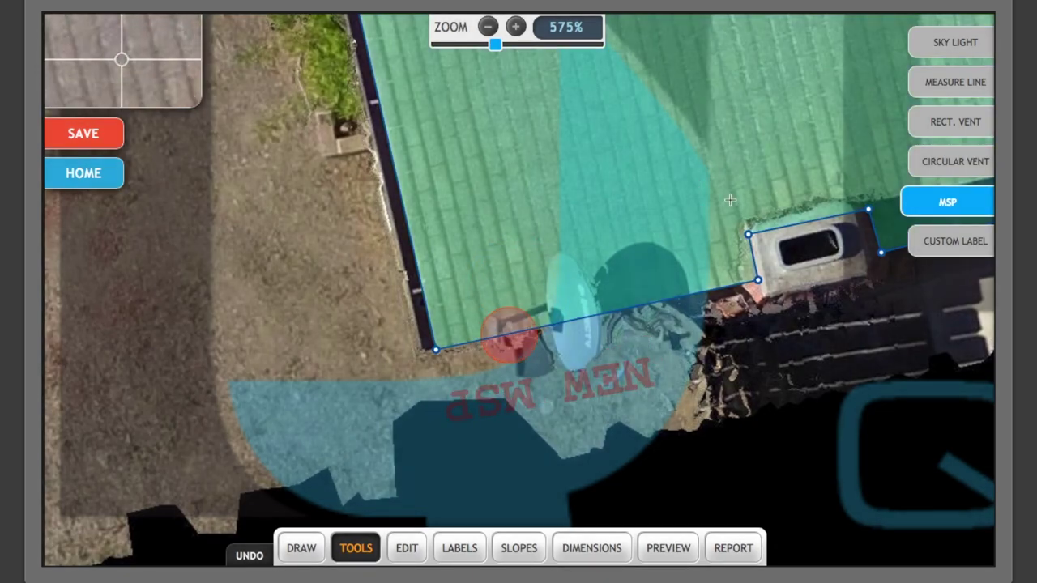
{"action": "scroll", "coordinate": [730, 199], "scroll_direction": "down", "scroll_amount": 4}
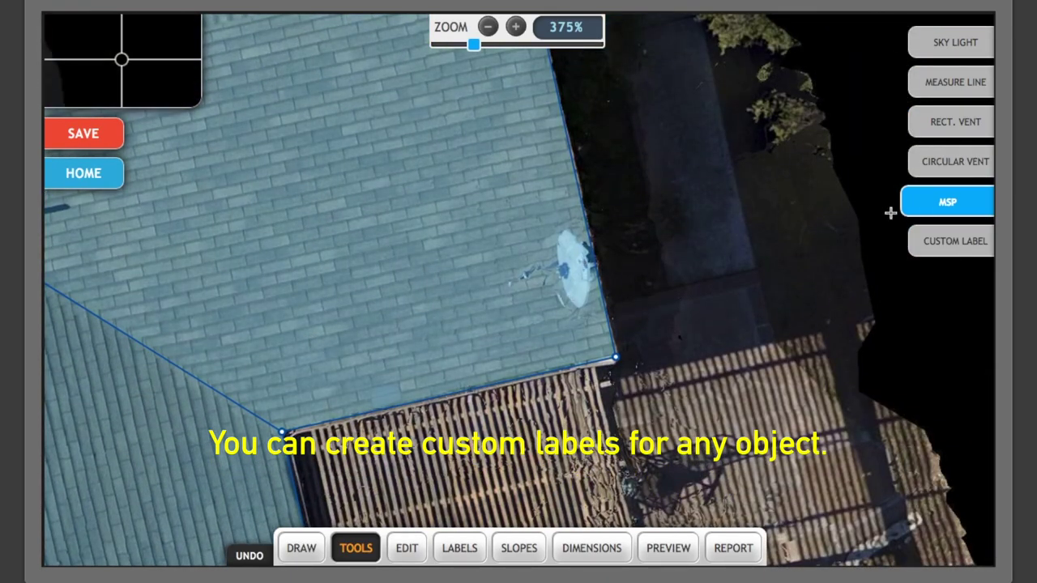
Add a custom text label beside the satellite dish and zoom out.
{"action": "left_click", "coordinate": [947, 240]}
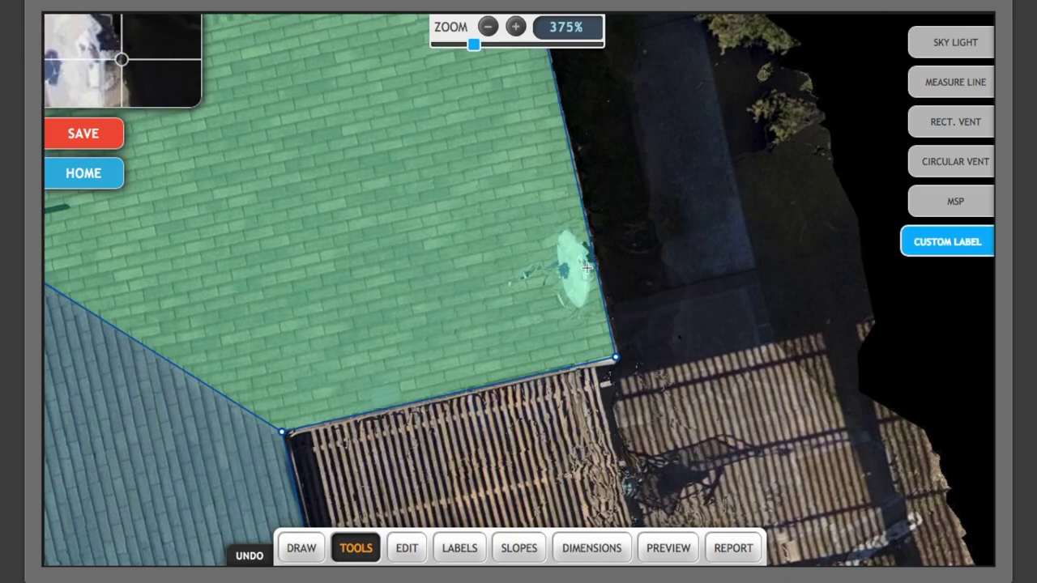
{"action": "left_click", "coordinate": [587, 268]}
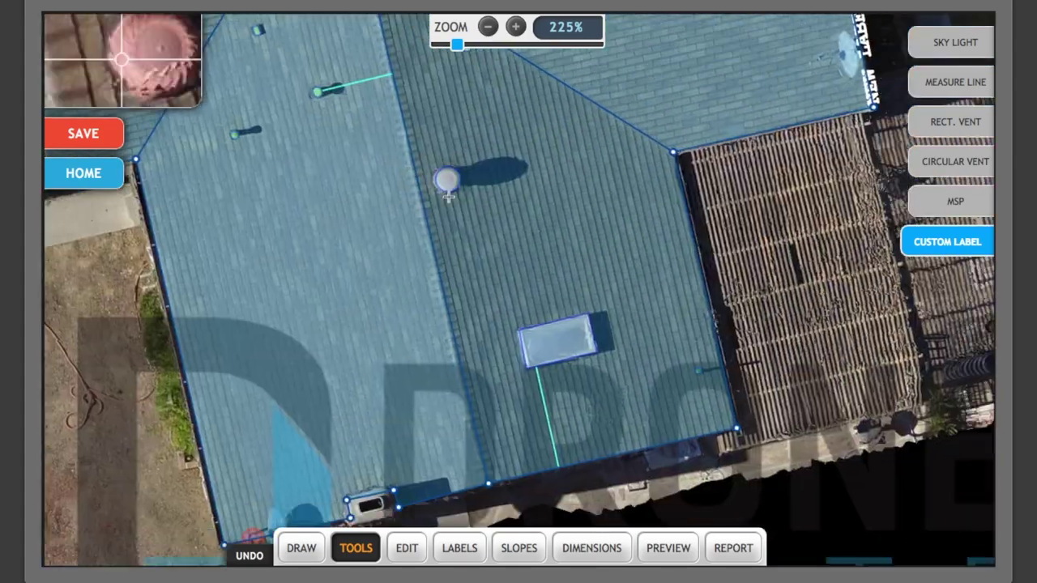
{"action": "scroll", "coordinate": [556, 237], "scroll_direction": "down", "scroll_amount": 5}
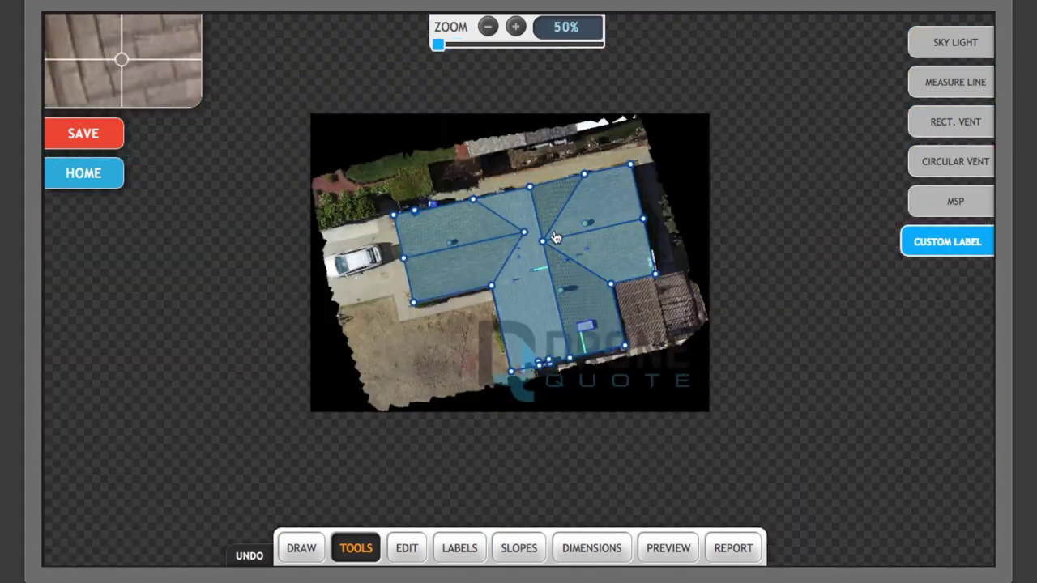
Give the left wing's front facet the custom face label '120 Degree Orientation'.
{"action": "left_click", "coordinate": [407, 551]}
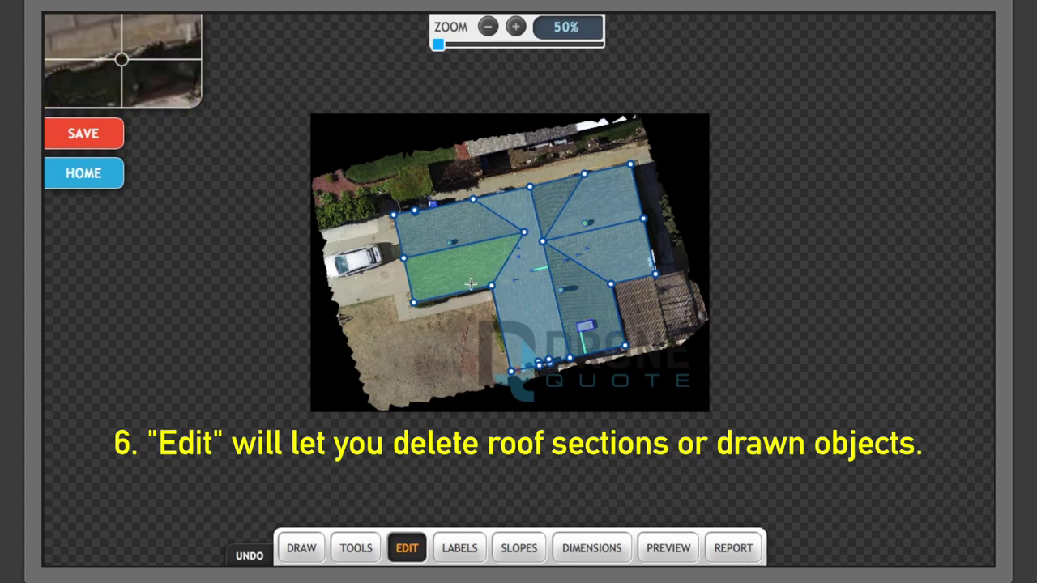
{"action": "left_click", "coordinate": [440, 271]}
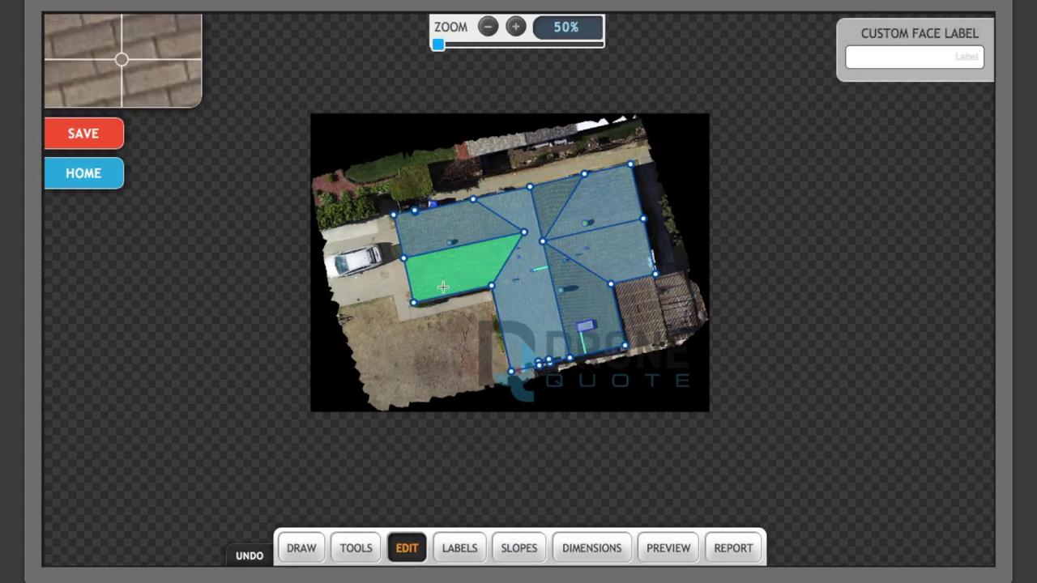
{"action": "scroll", "coordinate": [443, 287], "scroll_direction": "up", "scroll_amount": 5}
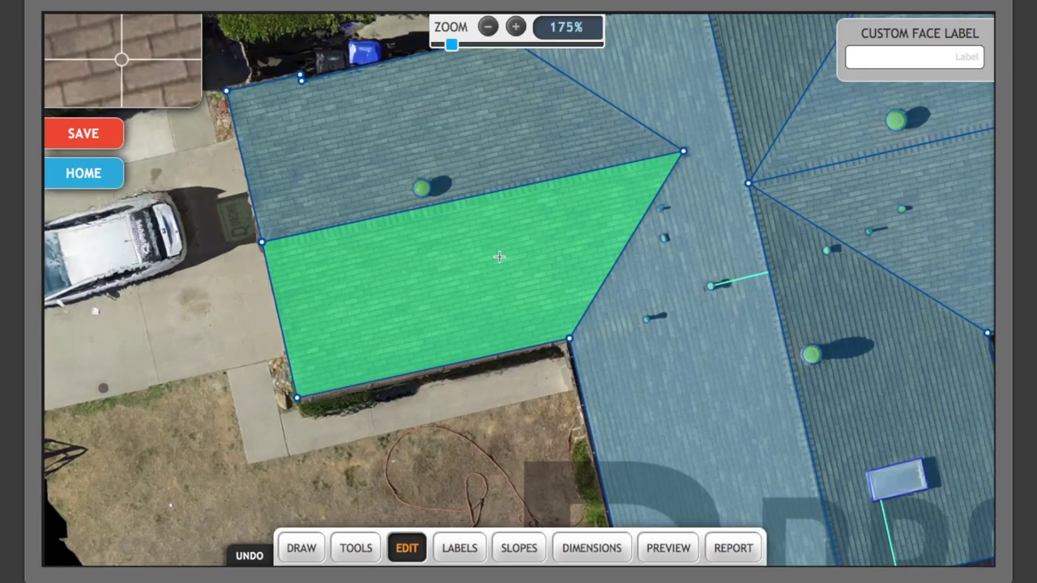
{"action": "left_click", "coordinate": [894, 55]}
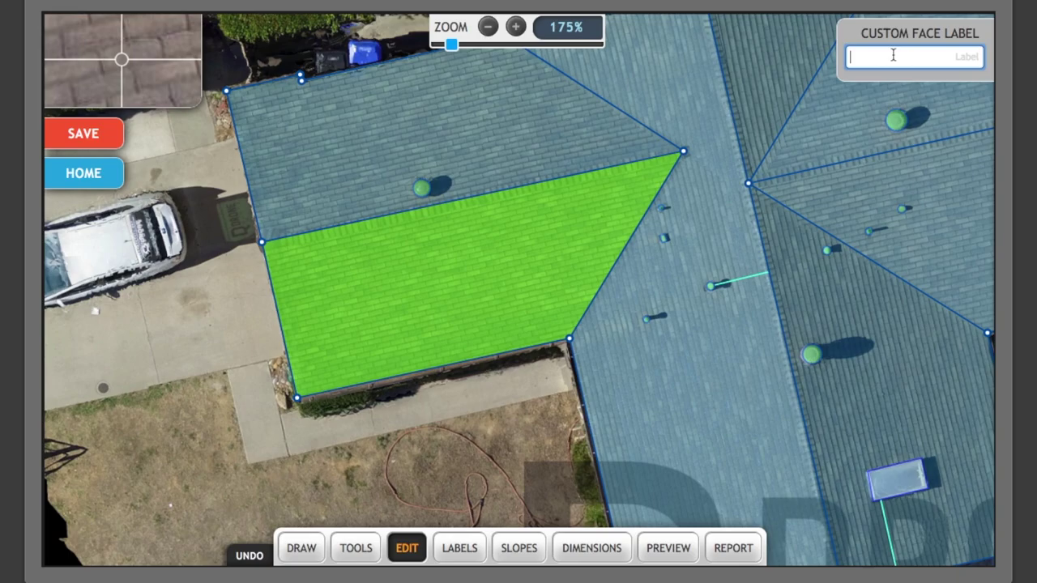
{"action": "type", "text": "120"}
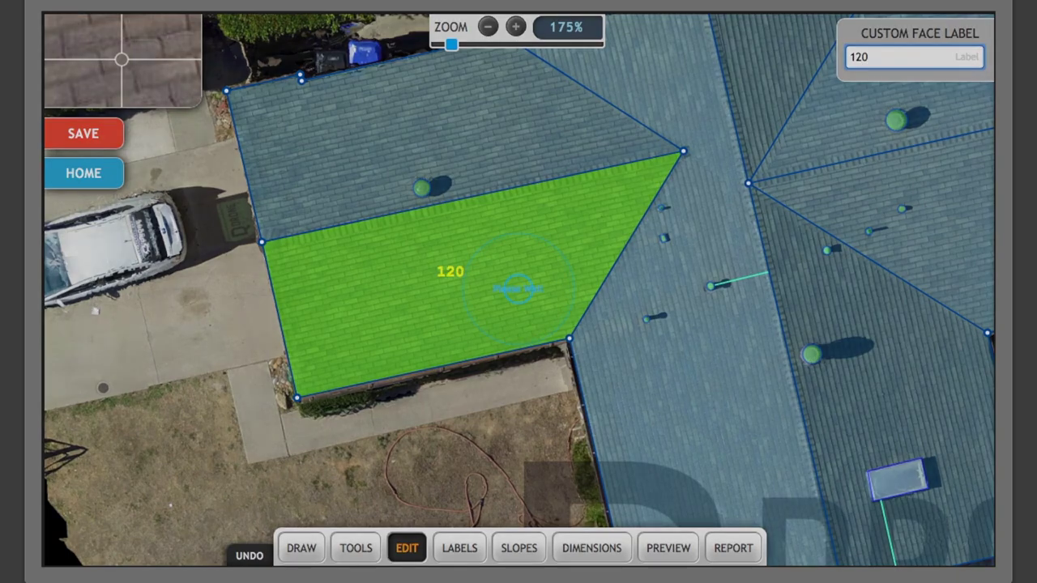
{"action": "type", "text": " Degree Azmuth"}
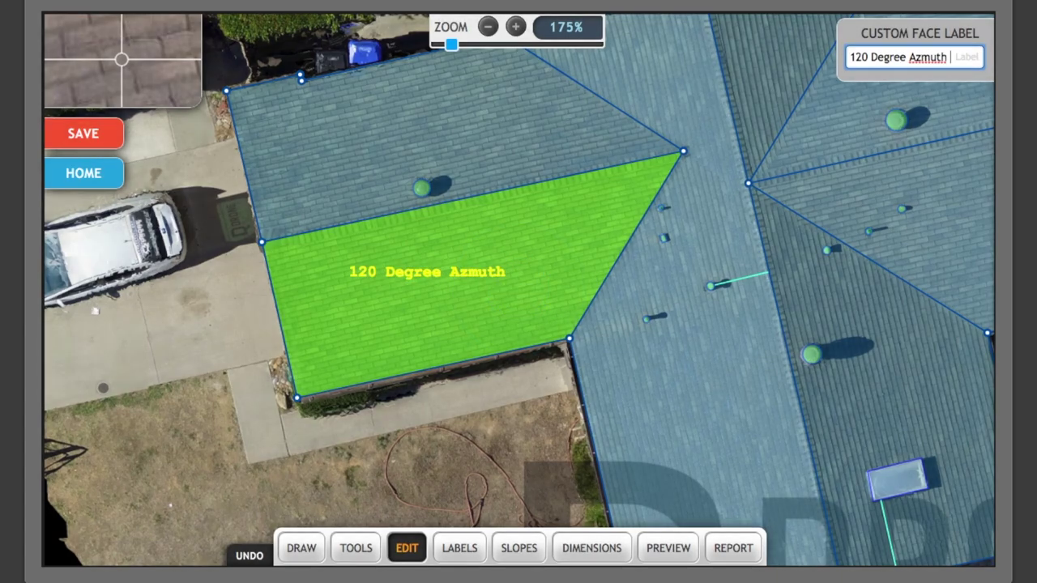
{"action": "key", "text": "BackSpace"}
{"action": "key", "text": "BackSpace"}
{"action": "key", "text": "BackSpace"}
{"action": "type", "text": "ith"}
{"action": "key", "text": "BackSpace"}
{"action": "key", "text": "BackSpace"}
{"action": "key", "text": "BackSpace"}
{"action": "key", "text": "BackSpace"}
{"action": "key", "text": "BackSpace"}
{"action": "key", "text": "BackSpace"}
{"action": "type", "text": "Orientation"}
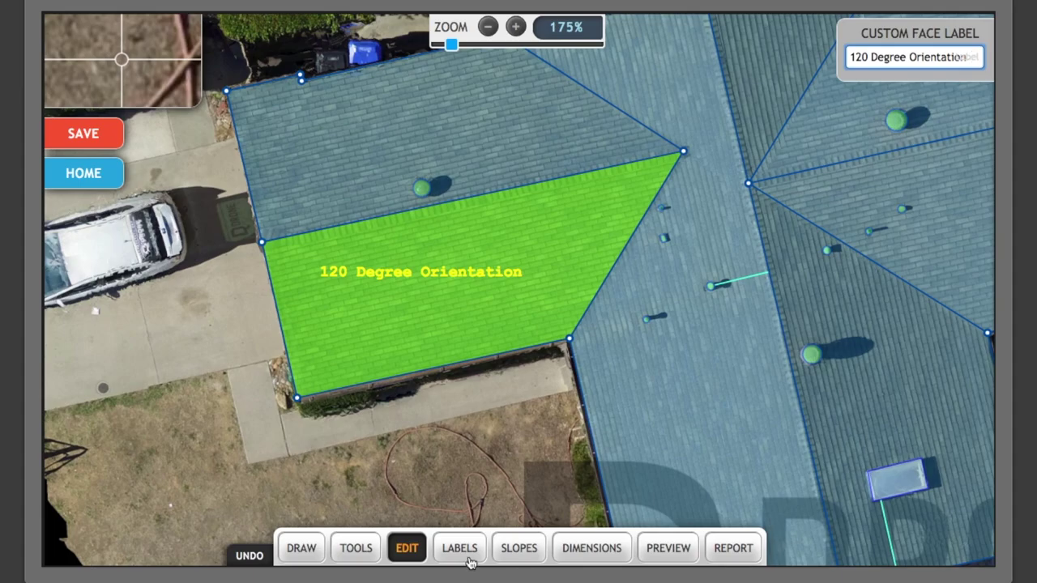
Rename the NEW MSP marker's label to '125A'.
{"action": "scroll", "coordinate": [541, 417], "scroll_direction": "down", "scroll_amount": 5}
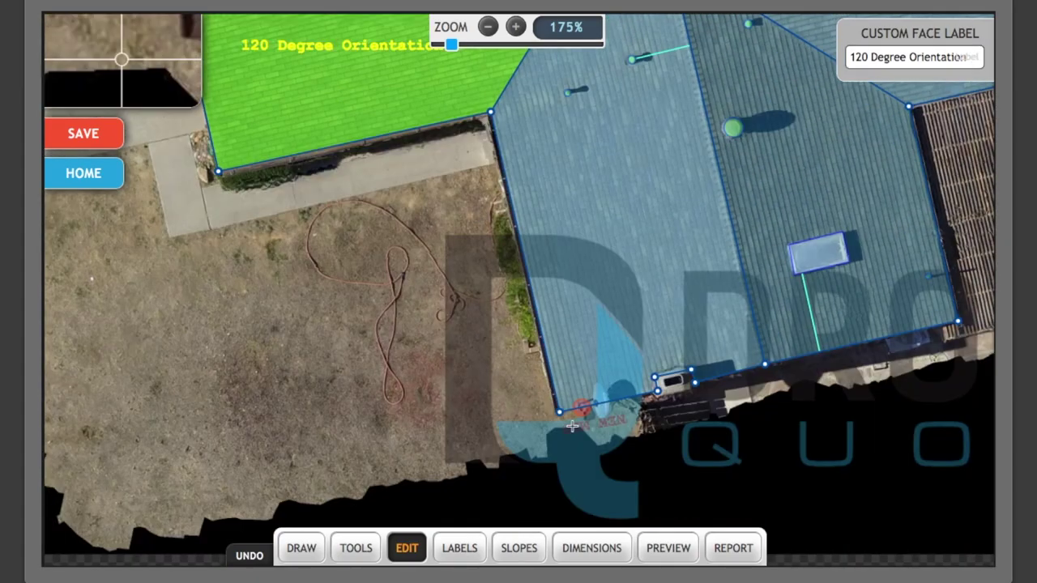
{"action": "scroll", "coordinate": [583, 411], "scroll_direction": "up", "scroll_amount": 11}
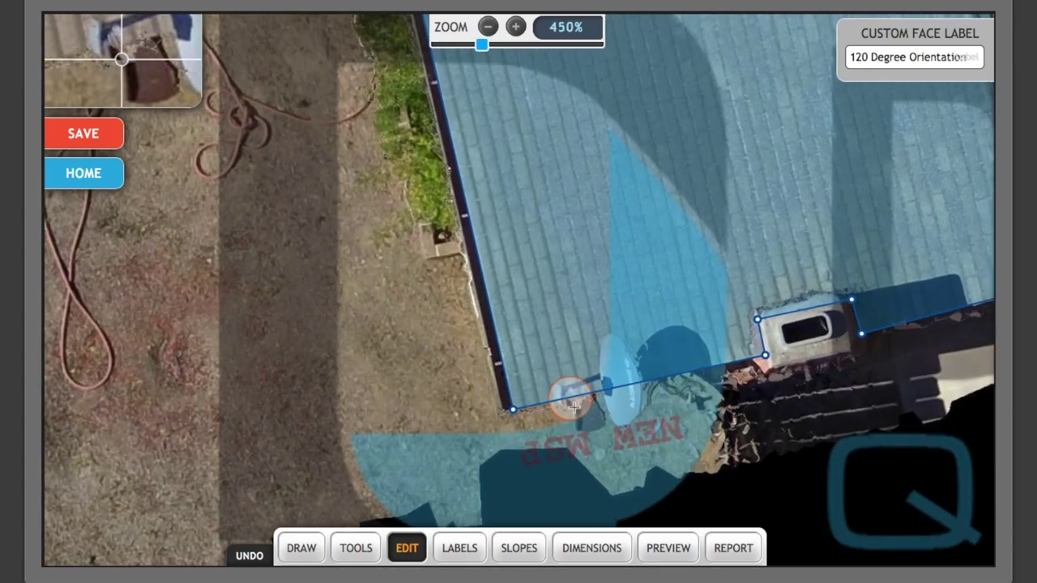
{"action": "left_click", "coordinate": [574, 405]}
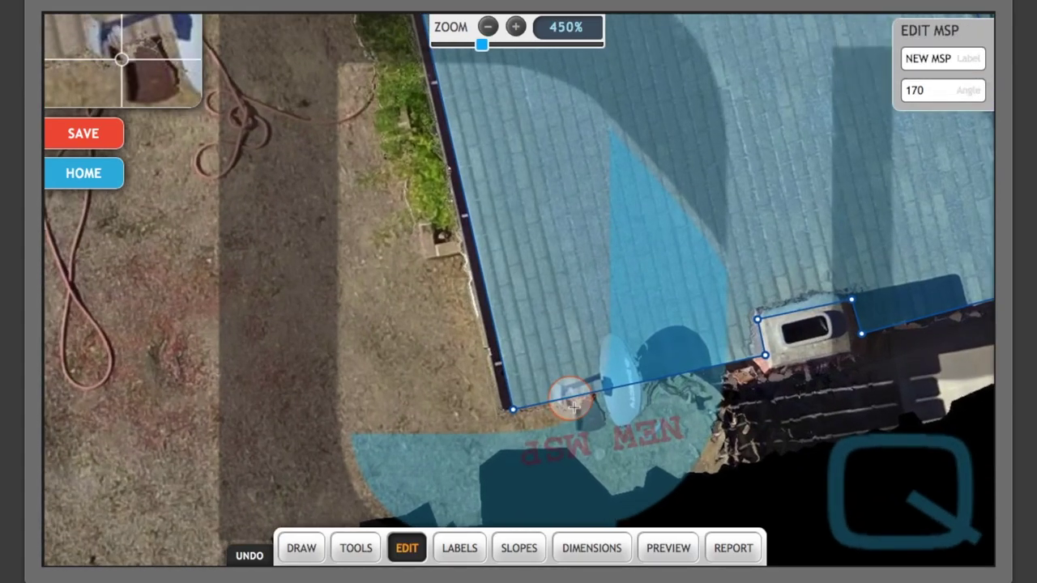
{"action": "left_click_drag", "start_coordinate": [952, 59], "coordinate": [898, 65]}
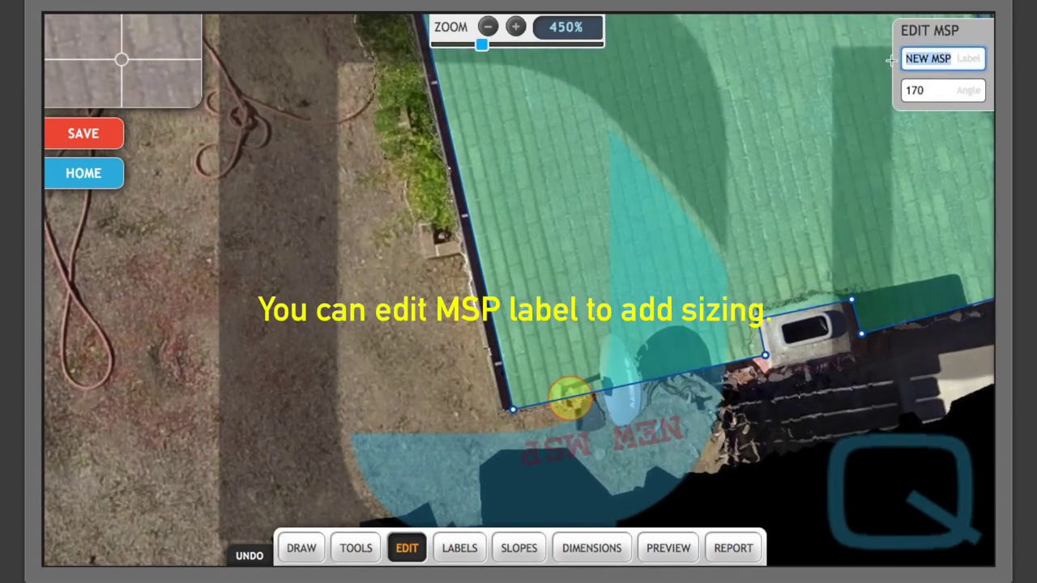
{"action": "type", "text": "125A"}
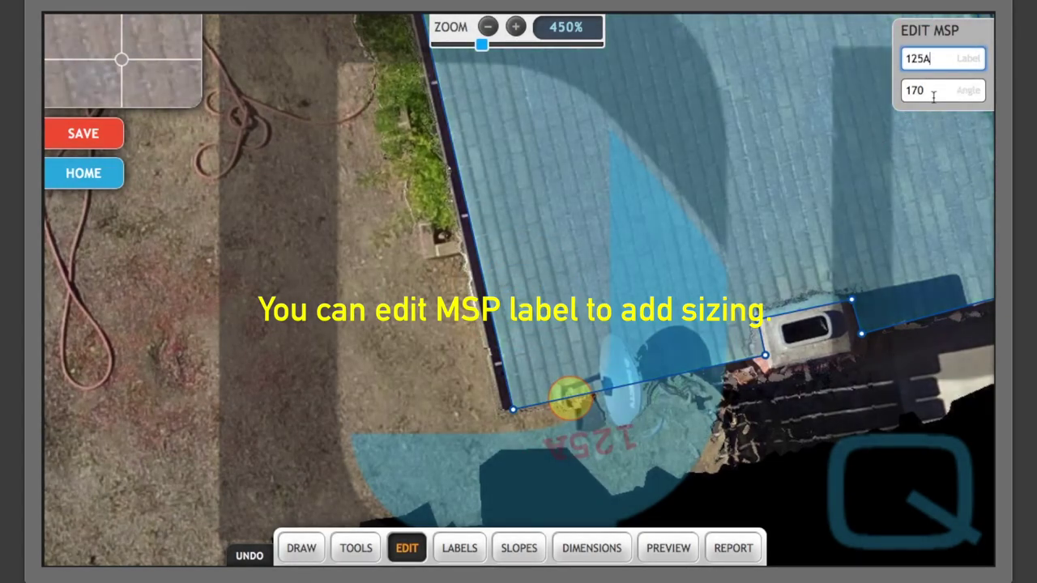
Try label angles 80 and 20 instead of 170, then clear the angle so the label sits level.
{"action": "left_click_drag", "start_coordinate": [939, 91], "coordinate": [899, 95]}
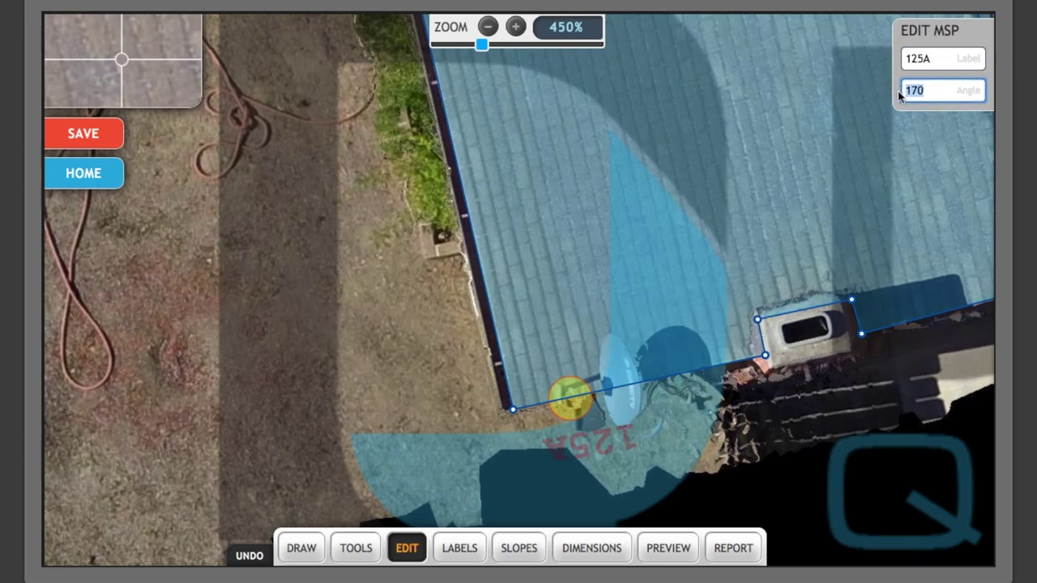
{"action": "type", "text": "80"}
{"action": "key", "text": "Return"}
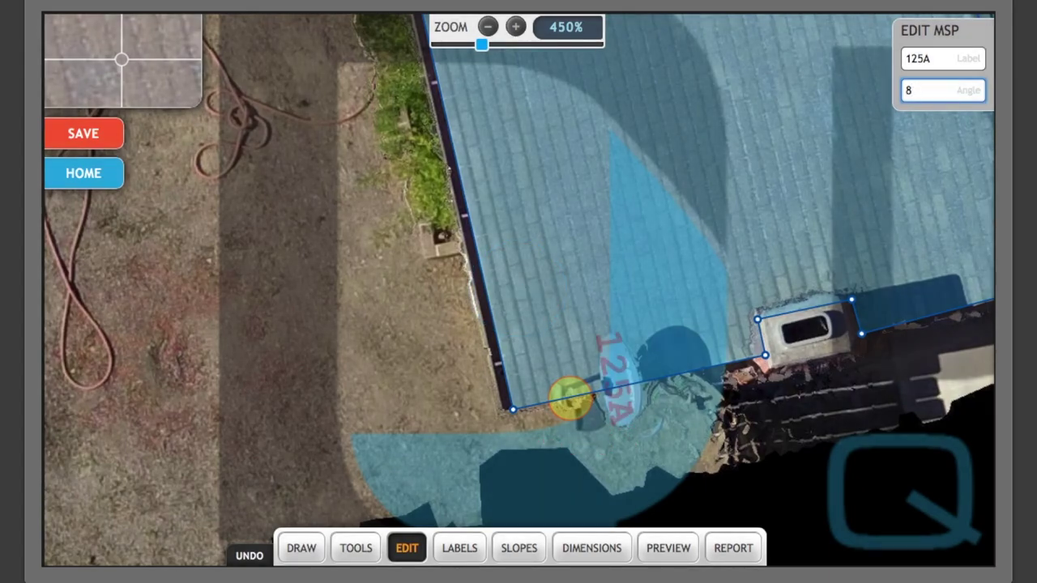
{"action": "key", "text": "BackSpace"}
{"action": "type", "text": "20"}
{"action": "key", "text": "BackSpace"}
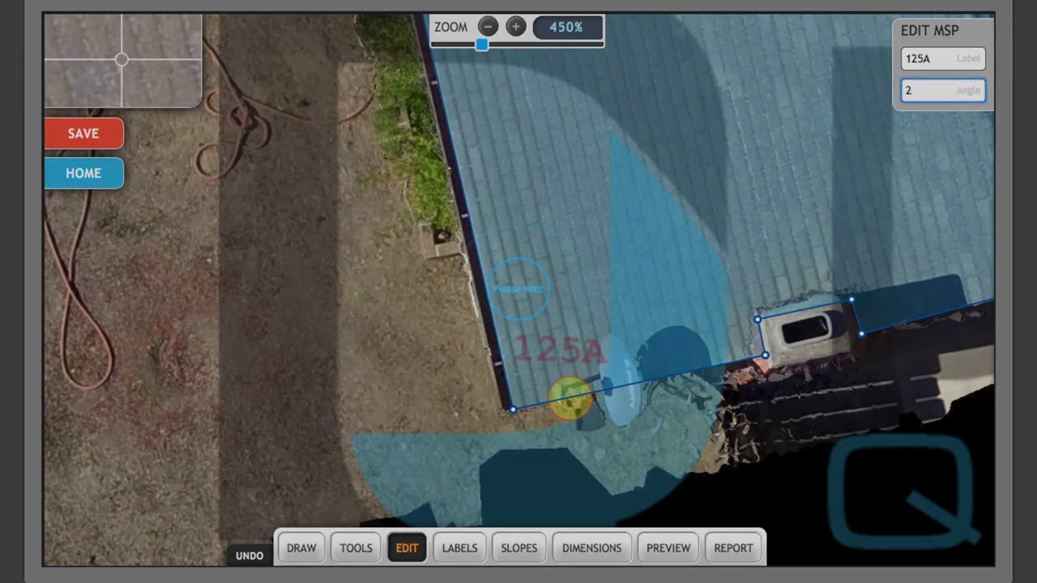
{"action": "key", "text": "BackSpace"}
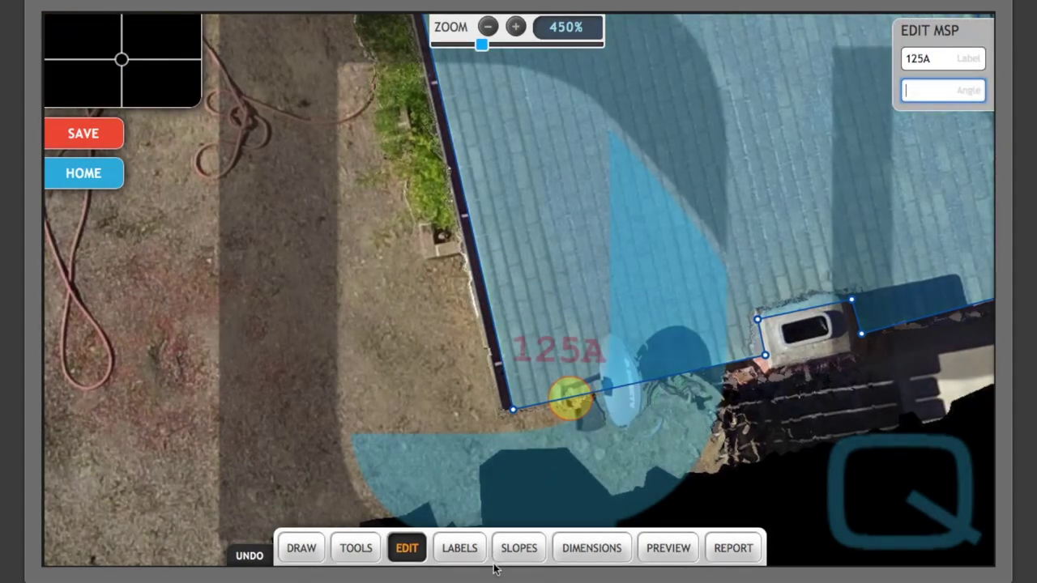
Label the front roof edge and the slanted edge below the left wing as eaves.
{"action": "left_click", "coordinate": [463, 558]}
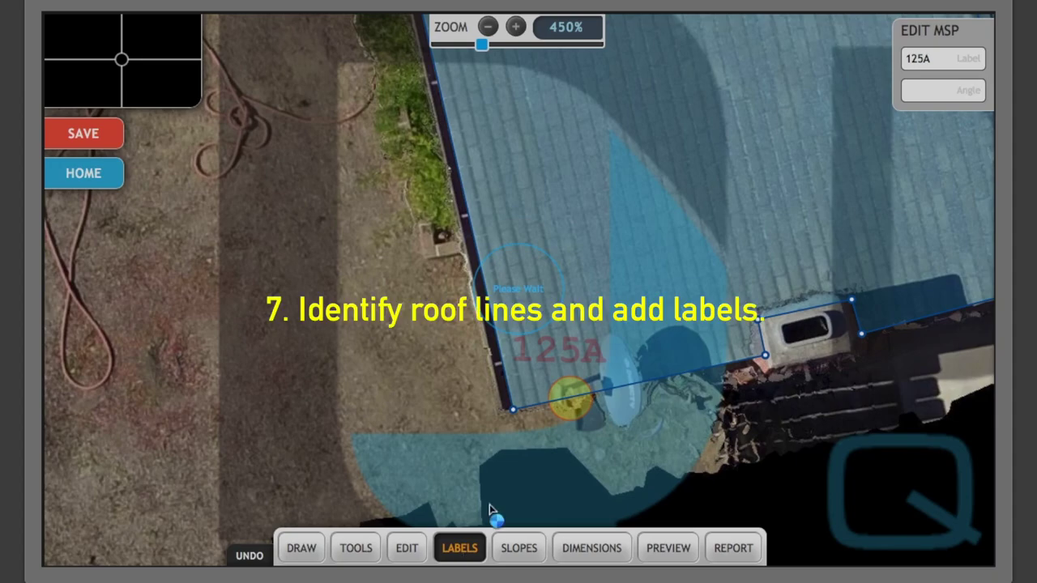
{"action": "scroll", "coordinate": [765, 333], "scroll_direction": "down", "scroll_amount": 6}
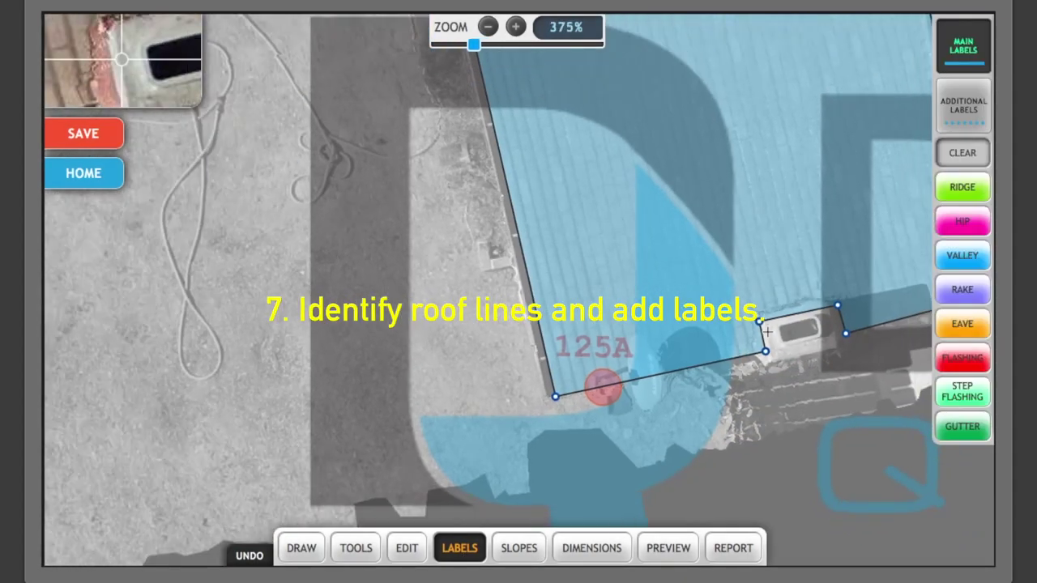
{"action": "scroll", "coordinate": [766, 332], "scroll_direction": "down", "scroll_amount": 6}
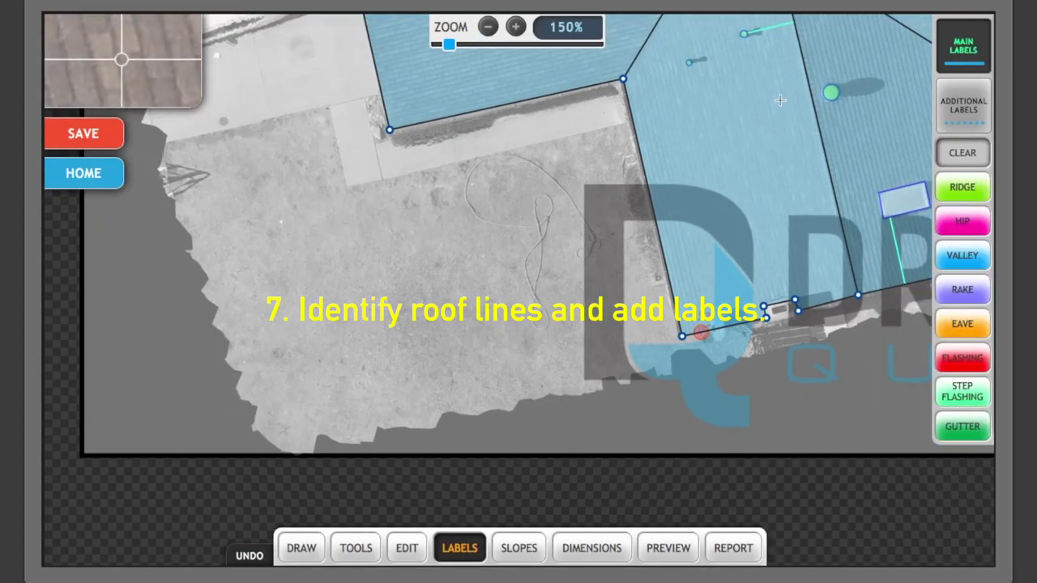
{"action": "left_click_drag", "start_coordinate": [886, 112], "coordinate": [645, 387]}
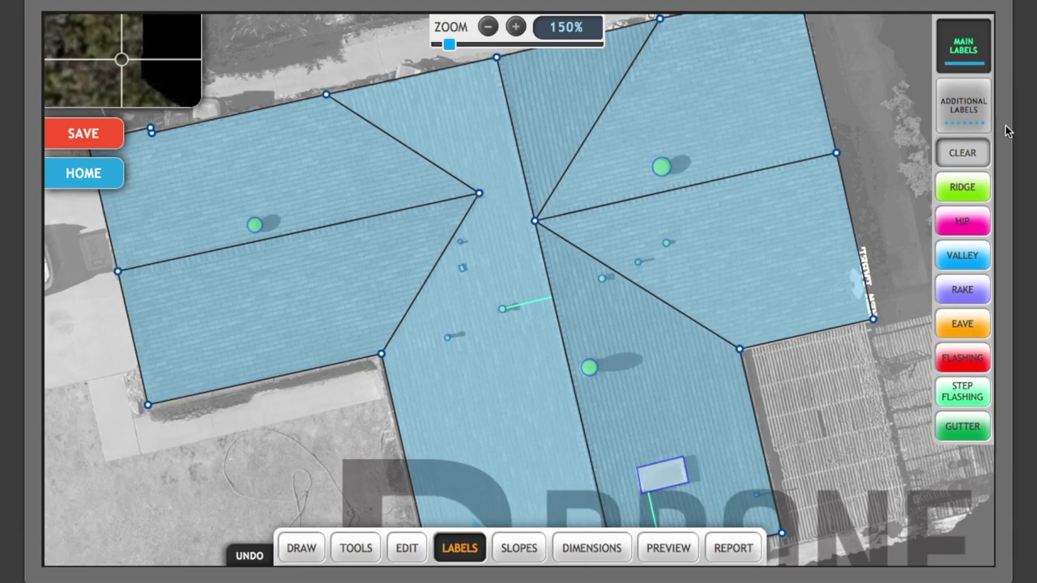
{"action": "left_click", "coordinate": [260, 380]}
{"action": "scroll", "coordinate": [259, 381], "scroll_direction": "up", "scroll_amount": 3}
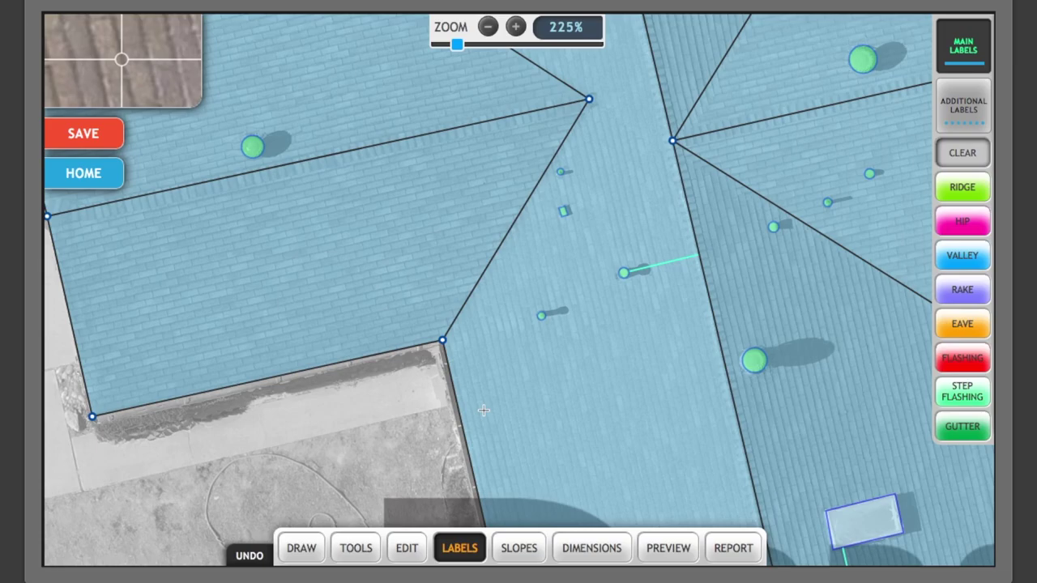
{"action": "left_click", "coordinate": [956, 326]}
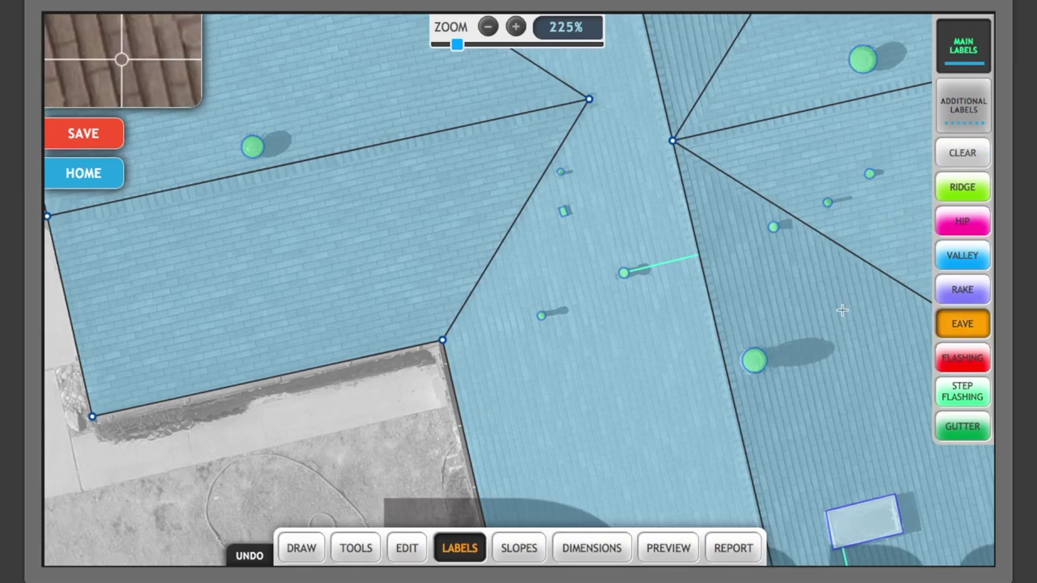
{"action": "left_click", "coordinate": [452, 380]}
Add the Gutter additional label to the lower-left eave edge.
{"action": "left_click", "coordinate": [953, 115]}
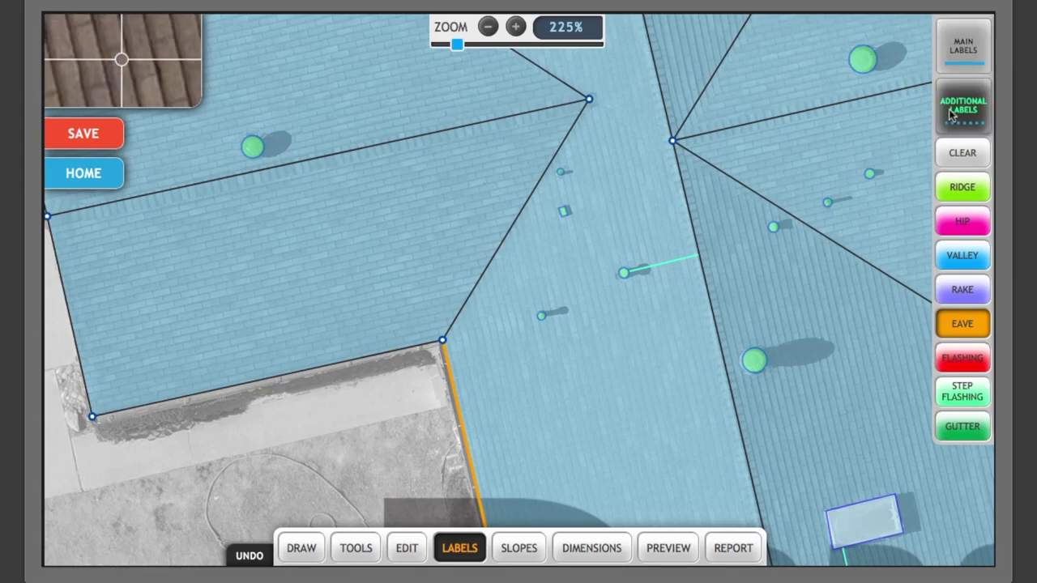
{"action": "left_click", "coordinate": [962, 434]}
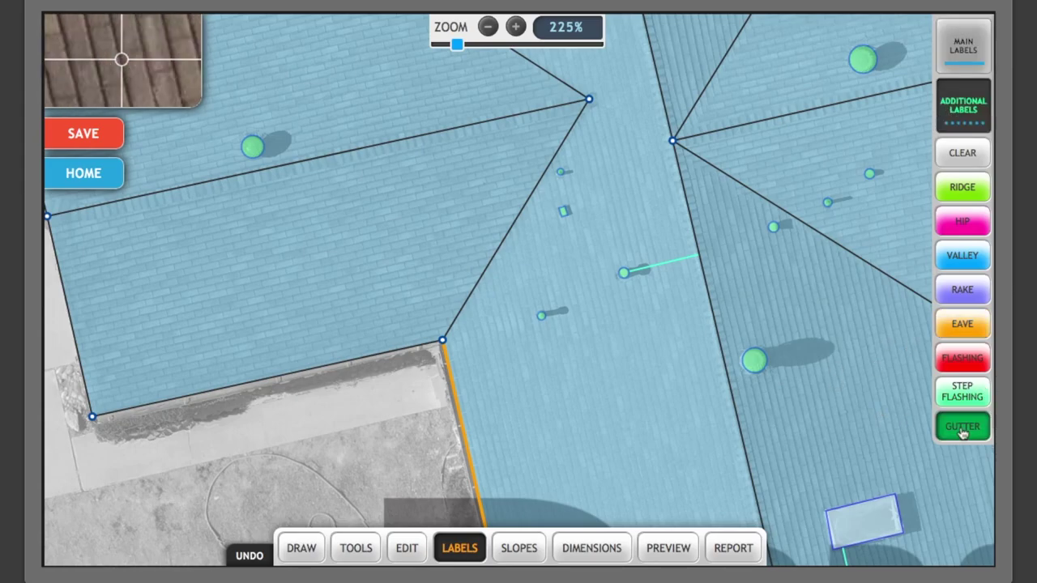
{"action": "left_click", "coordinate": [453, 390]}
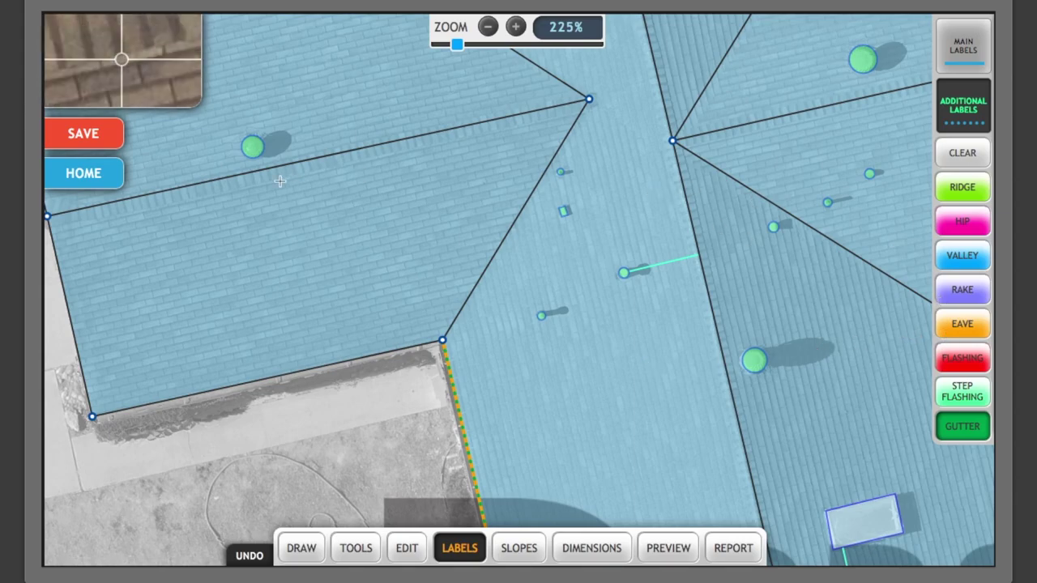
Undo a mistaken ridge label, then mark the left and right horizontal lines as eaves.
{"action": "scroll", "coordinate": [280, 181], "scroll_direction": "down", "scroll_amount": 3}
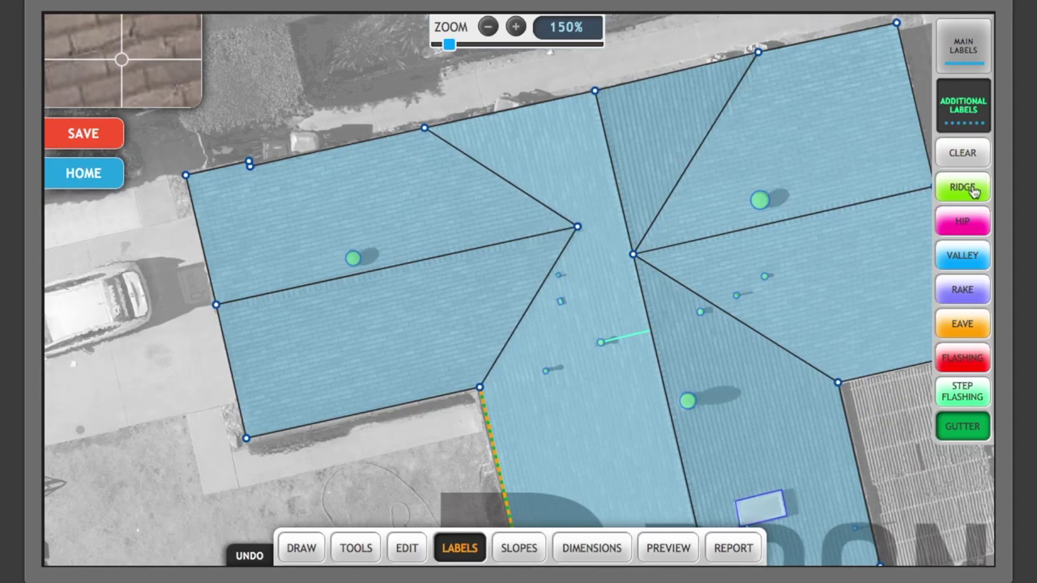
{"action": "left_click", "coordinate": [963, 187]}
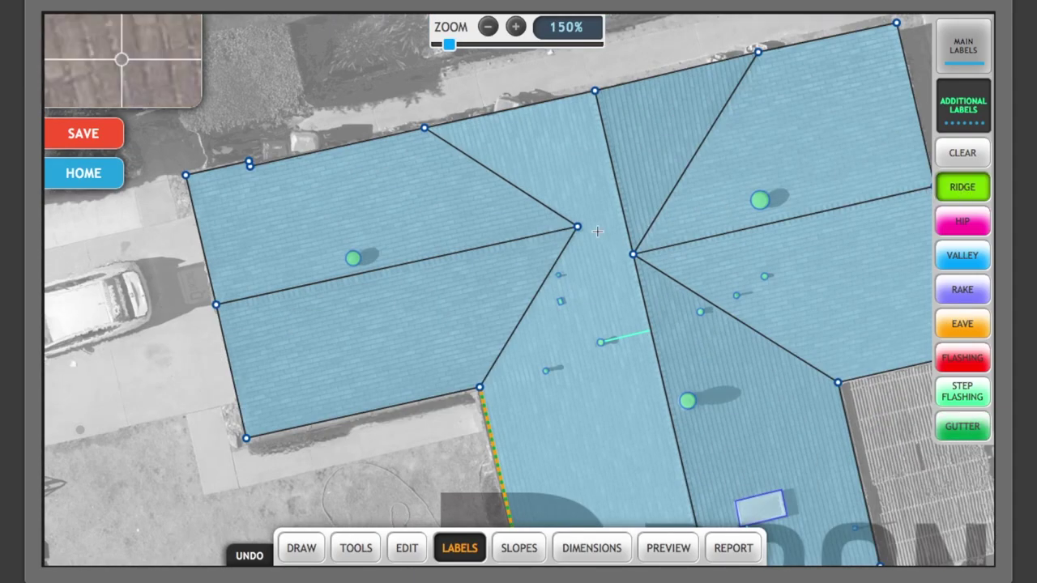
{"action": "left_click", "coordinate": [519, 240]}
{"action": "left_click", "coordinate": [519, 240]}
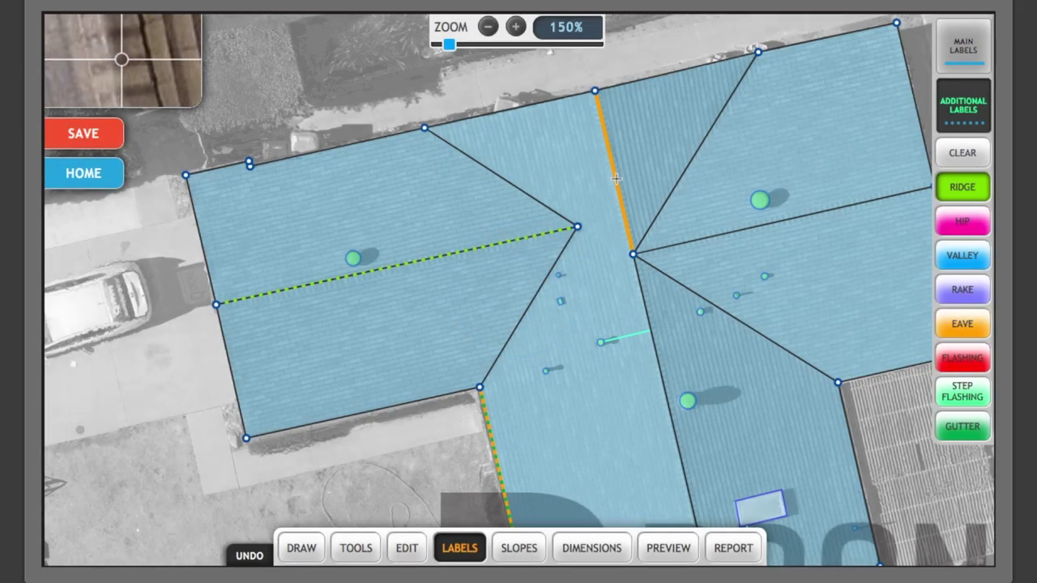
{"action": "left_click", "coordinate": [250, 556]}
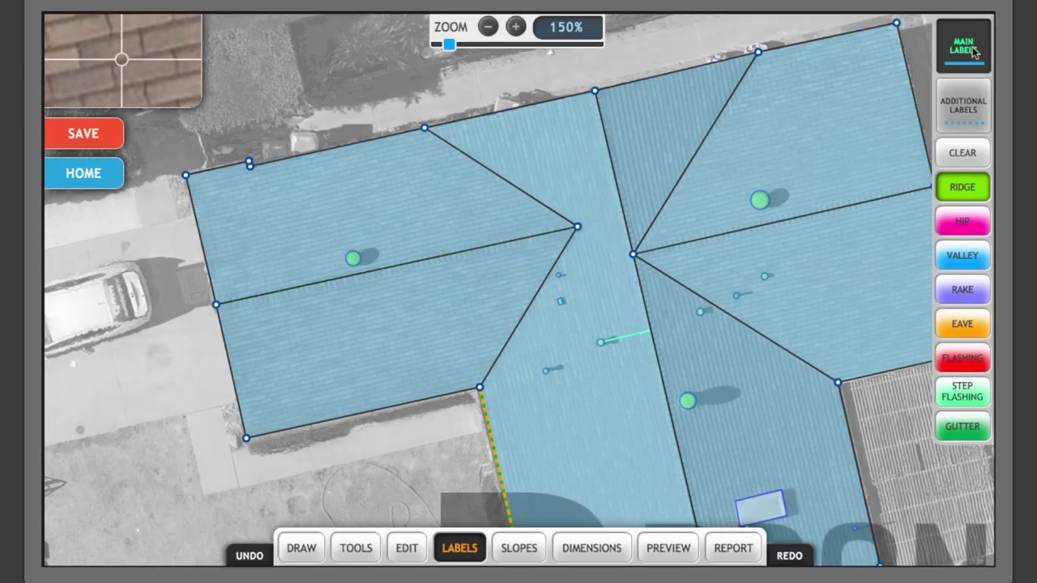
{"action": "left_click", "coordinate": [966, 334]}
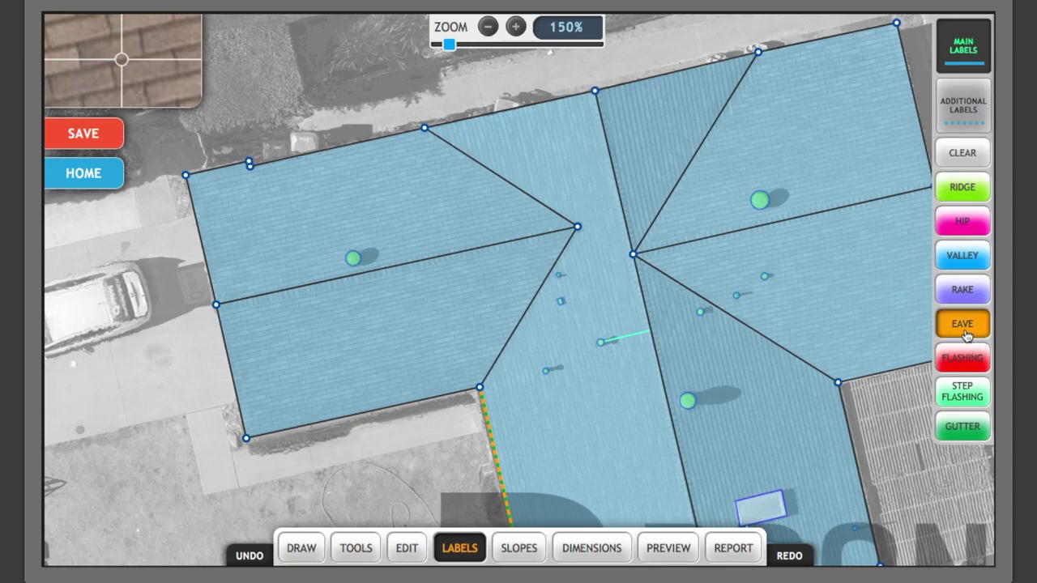
{"action": "left_click", "coordinate": [461, 254]}
{"action": "left_click", "coordinate": [798, 218]}
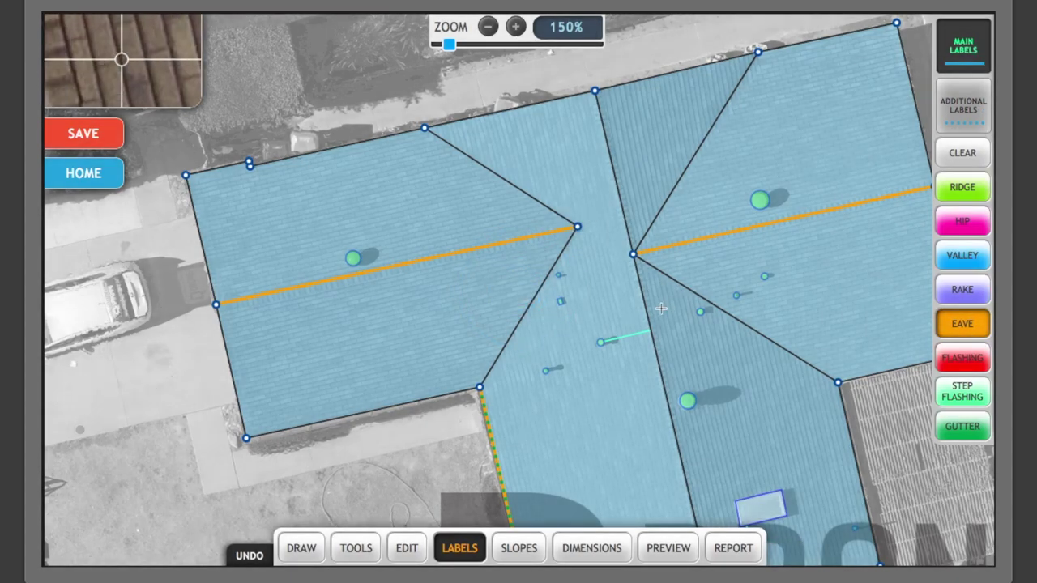
Label the left, right, upper central and lower central lines as ridges.
{"action": "left_click", "coordinate": [962, 196]}
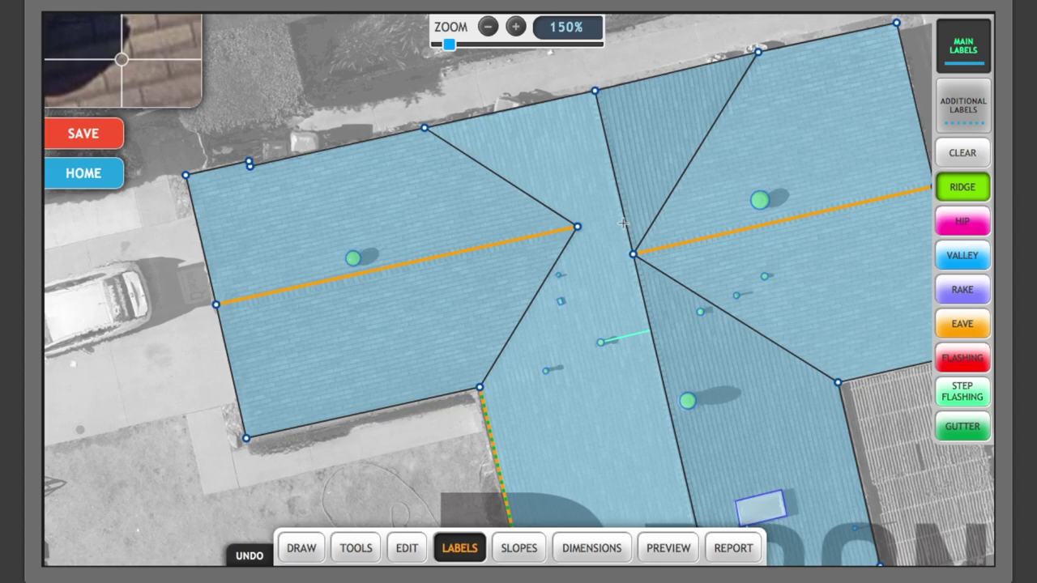
{"action": "left_click", "coordinate": [506, 244]}
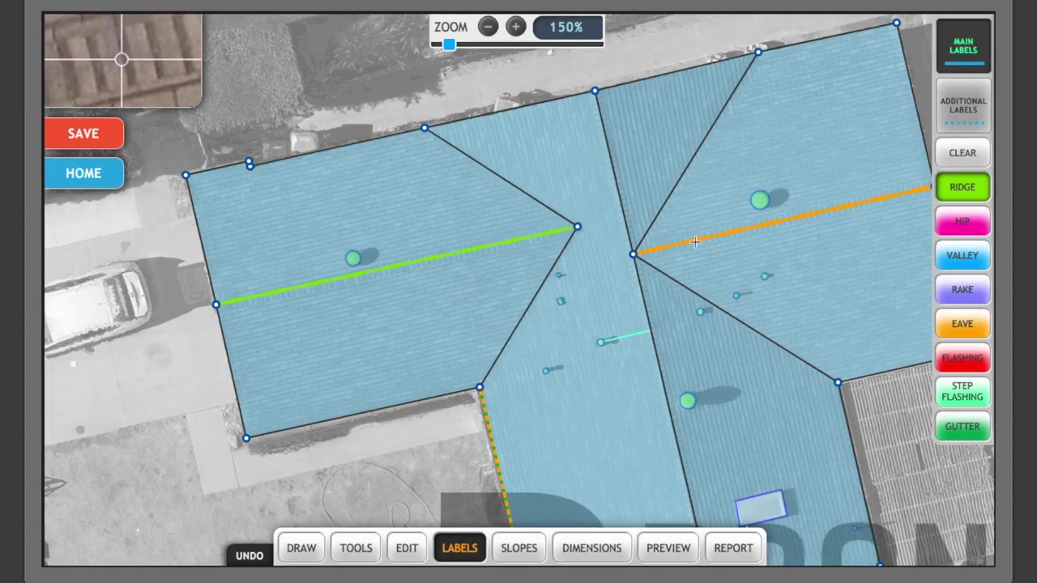
{"action": "left_click", "coordinate": [695, 240]}
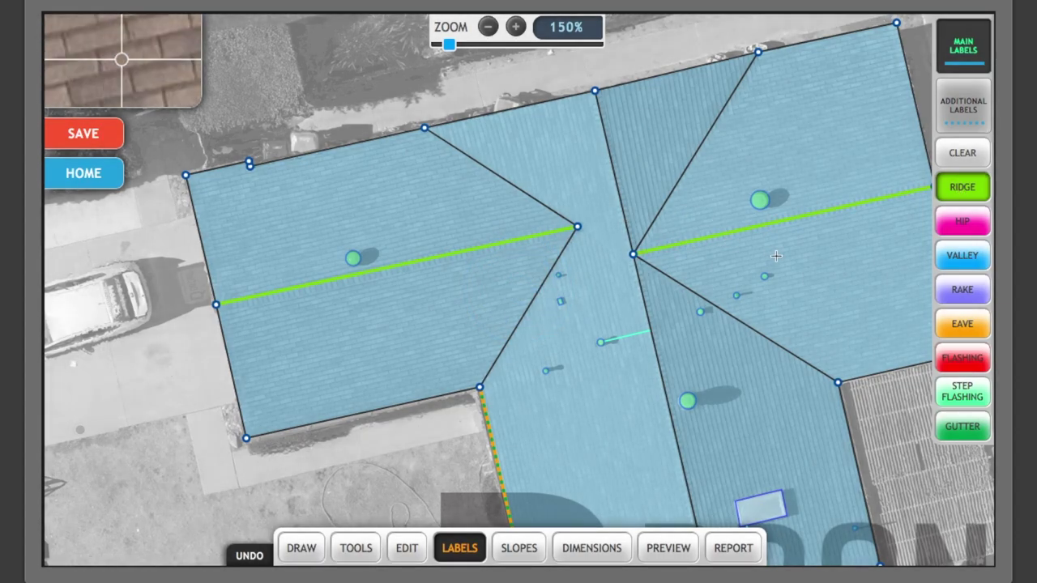
{"action": "left_click", "coordinate": [627, 226]}
{"action": "left_click", "coordinate": [646, 303]}
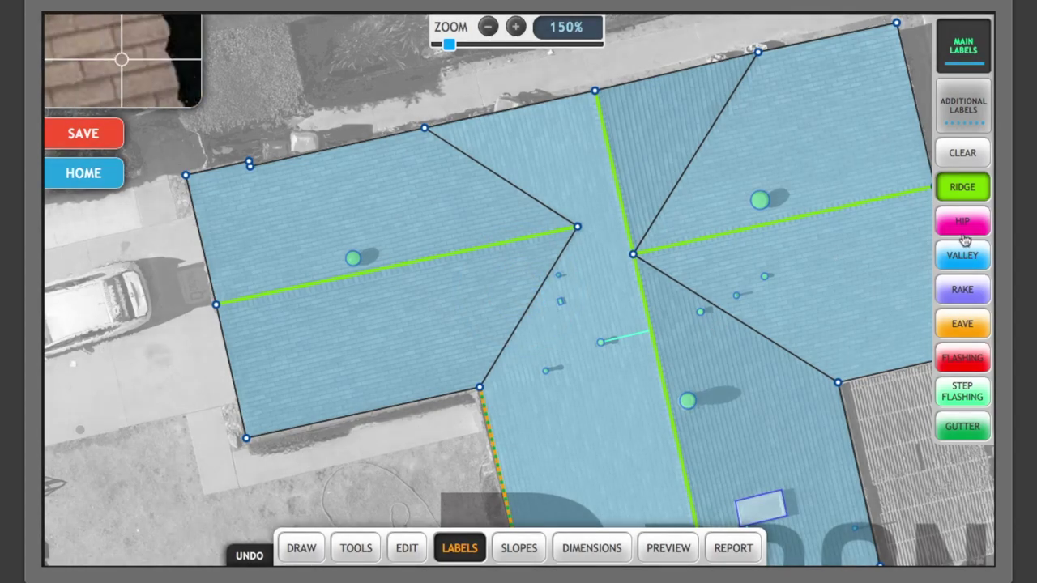
Label the four diagonal lines as valleys.
{"action": "left_click", "coordinate": [964, 258]}
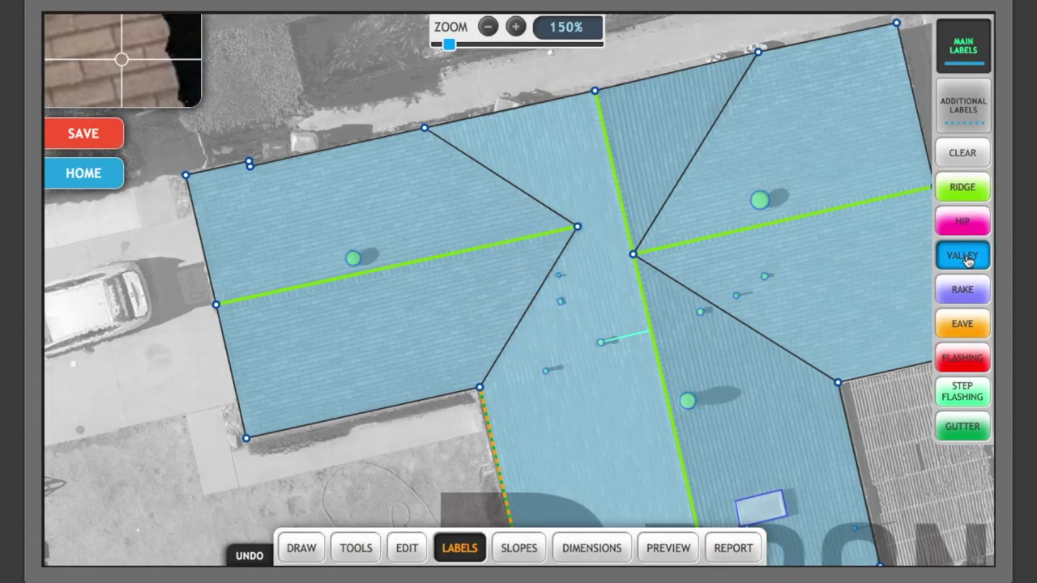
{"action": "left_click", "coordinate": [530, 197]}
{"action": "left_click", "coordinate": [528, 307]}
{"action": "left_click", "coordinate": [695, 153]}
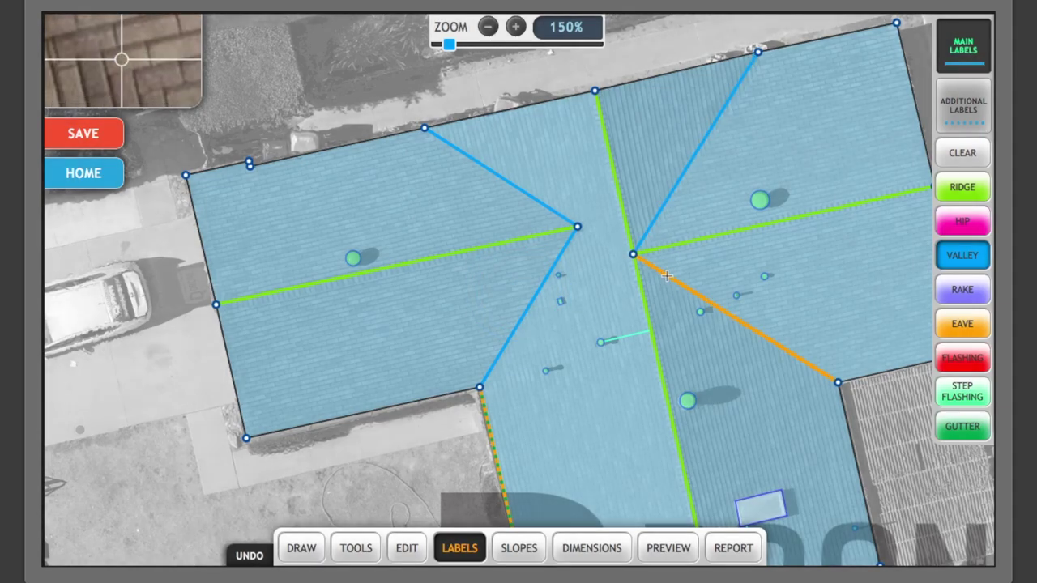
{"action": "left_click", "coordinate": [736, 318]}
Label the right, top, upper-left, left and far-right outer edges as rakes.
{"action": "left_click", "coordinate": [962, 289]}
{"action": "left_click", "coordinate": [914, 97]}
{"action": "left_click", "coordinate": [694, 68]}
{"action": "left_click", "coordinate": [510, 109]}
{"action": "left_click", "coordinate": [200, 243]}
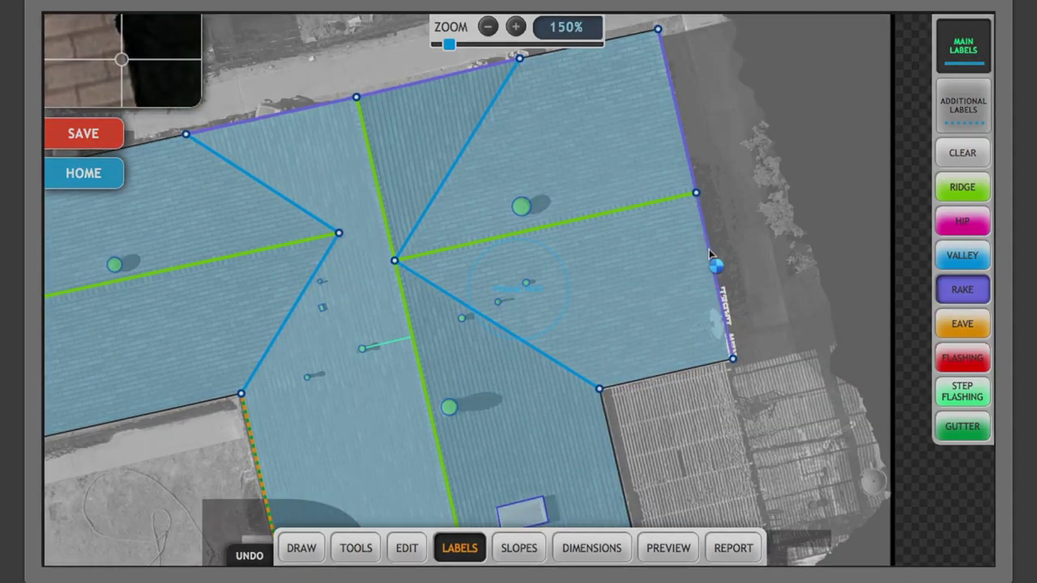
{"action": "left_click", "coordinate": [711, 256]}
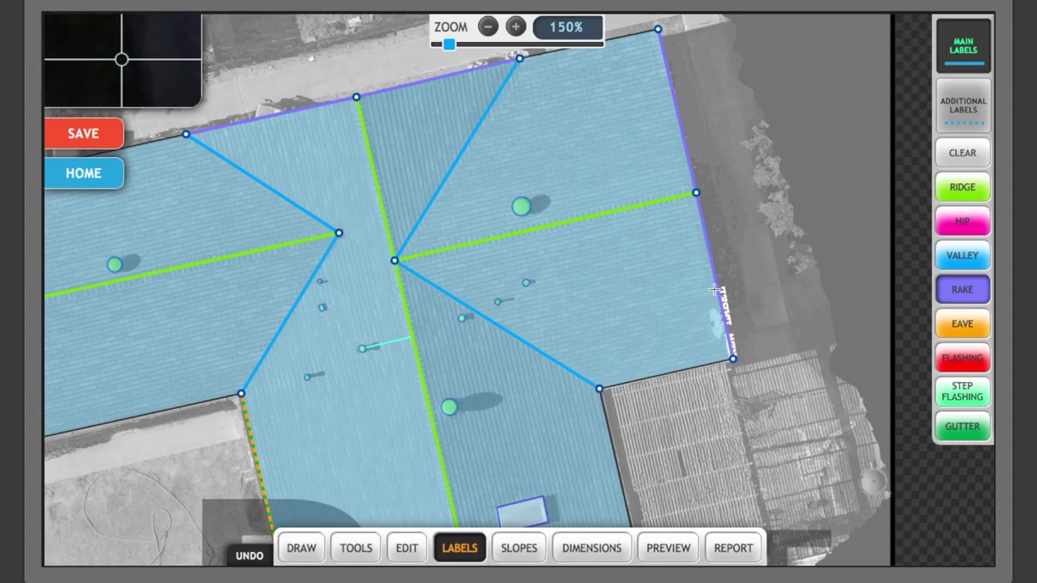
Check the right edge's label details in outline editing, then return to edge labelling.
{"action": "left_click", "coordinate": [404, 561]}
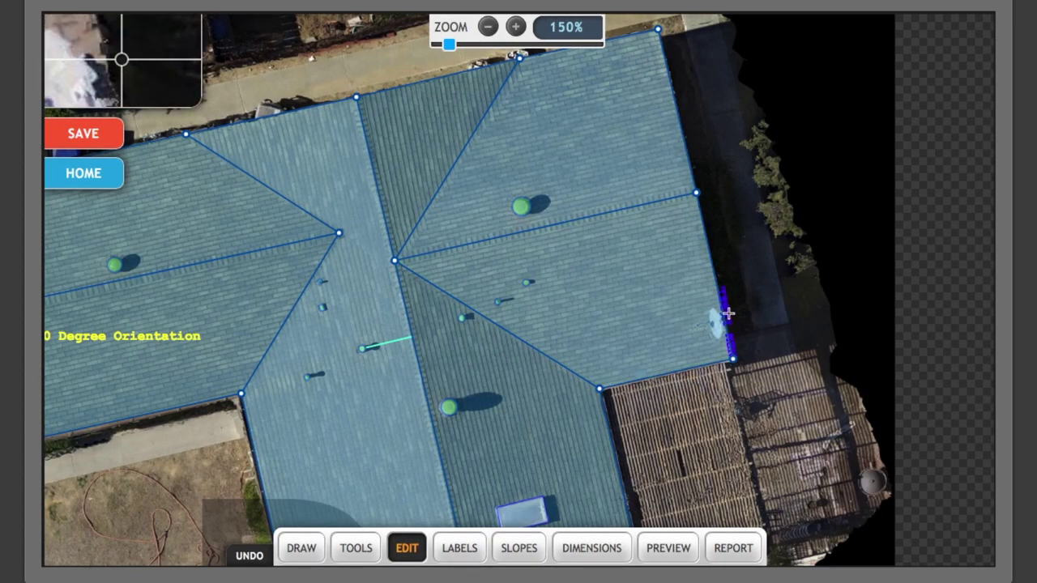
{"action": "left_click", "coordinate": [727, 313]}
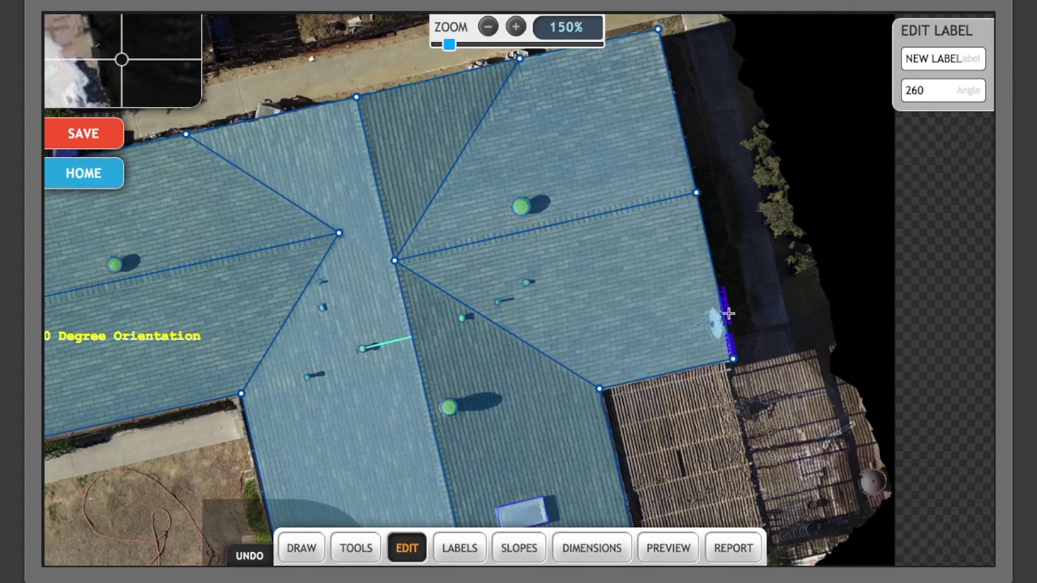
{"action": "left_click", "coordinate": [727, 313]}
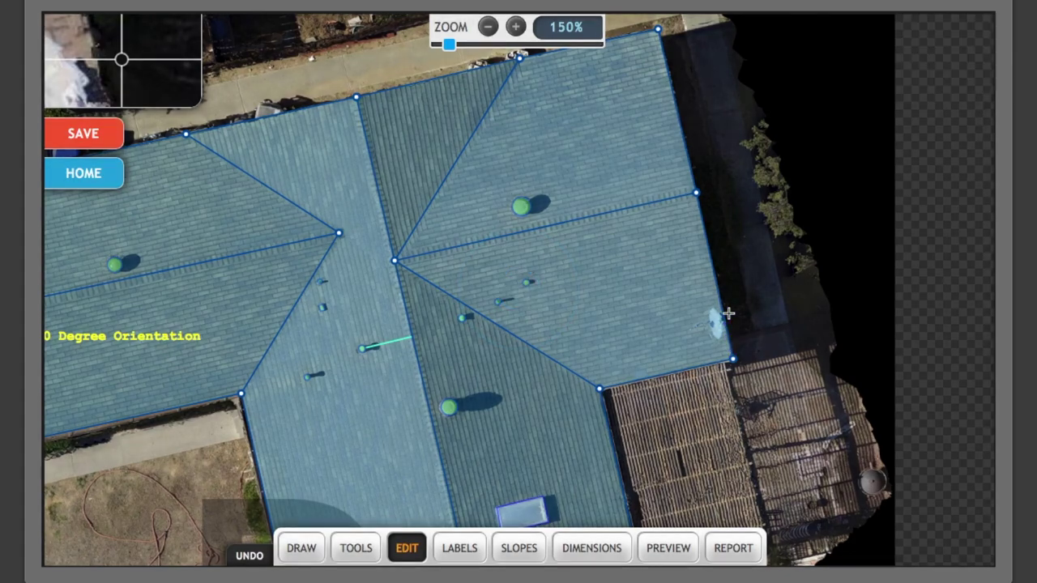
{"action": "left_click", "coordinate": [478, 556]}
Label the lower-left, lower-right short, lower-right and long top-left edges as eaves.
{"action": "left_click", "coordinate": [635, 385]}
{"action": "left_click", "coordinate": [614, 453]}
{"action": "left_click", "coordinate": [141, 416]}
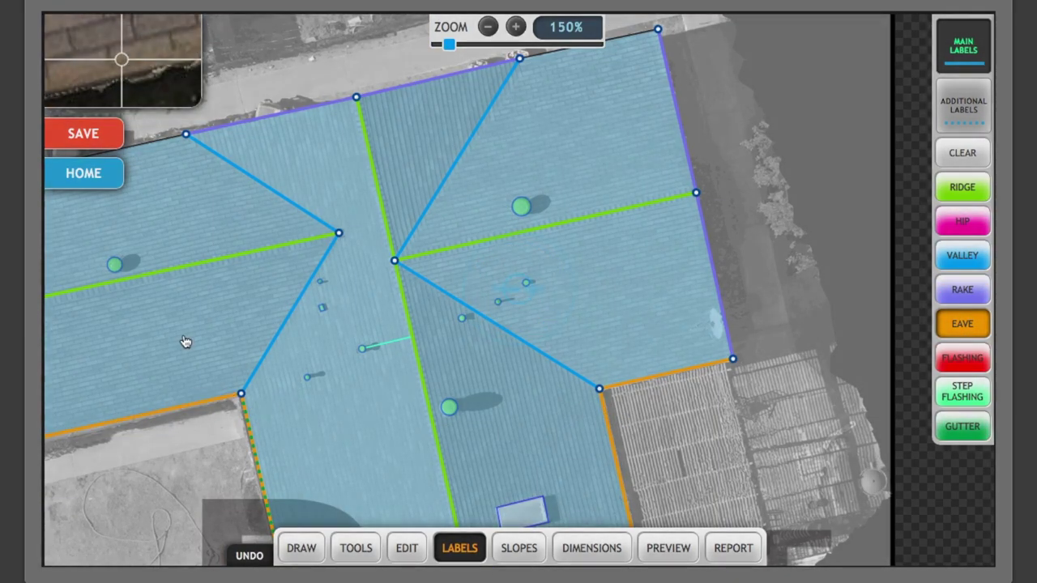
{"action": "left_click_drag", "start_coordinate": [185, 340], "coordinate": [439, 310]}
{"action": "left_click", "coordinate": [243, 144]}
{"action": "scroll", "coordinate": [274, 137], "scroll_direction": "up", "scroll_amount": 3}
{"action": "scroll", "coordinate": [274, 138], "scroll_direction": "up", "scroll_amount": 5}
{"action": "left_click", "coordinate": [446, 93]}
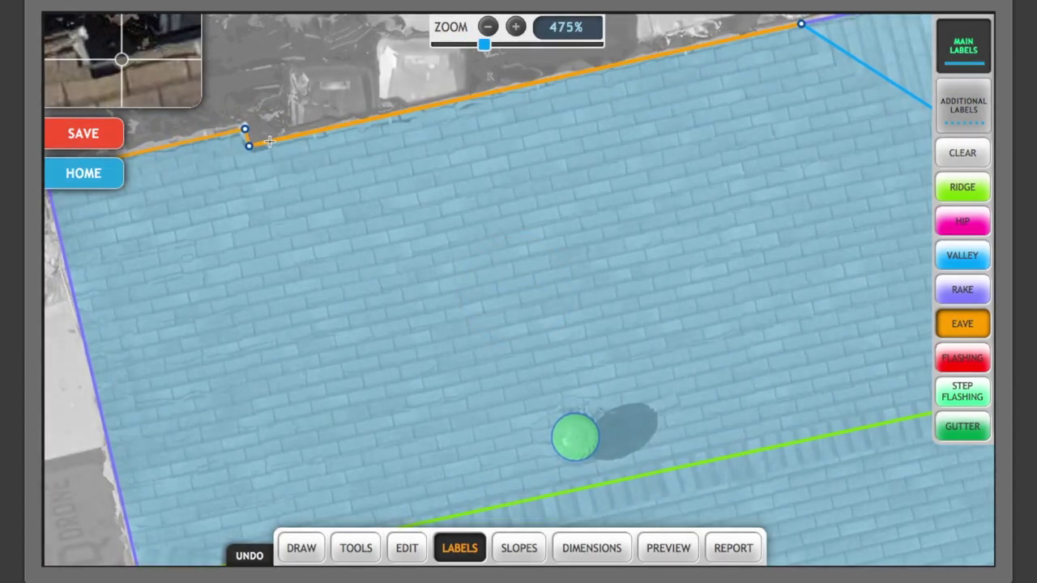
{"action": "scroll", "coordinate": [639, 328], "scroll_direction": "down", "scroll_amount": 2}
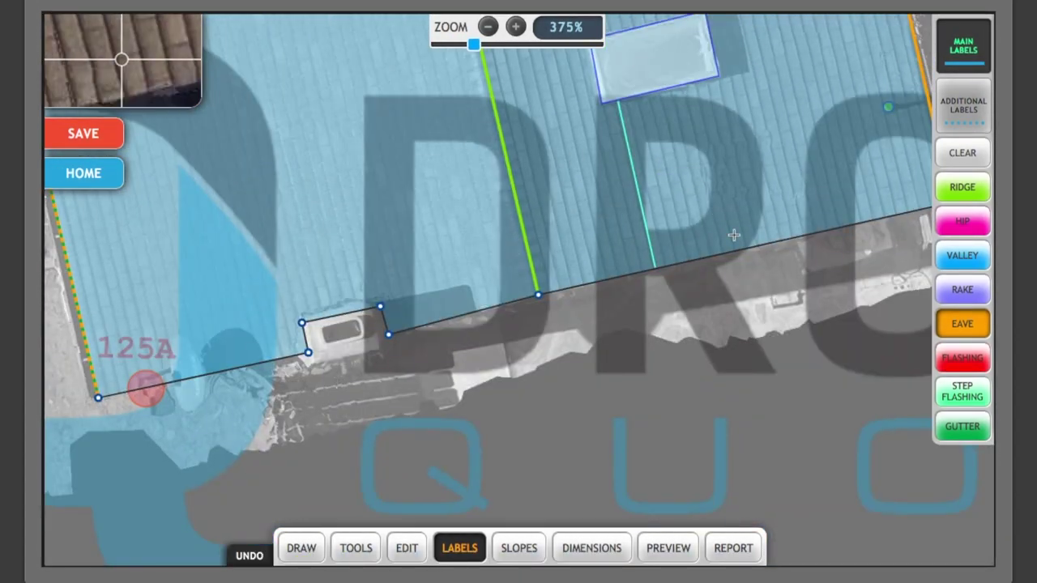
Label the bottom edge, the edge beside the small box and the lower-left bottom edge as rakes.
{"action": "key", "text": "r"}
{"action": "left_click", "coordinate": [672, 262]}
{"action": "left_click", "coordinate": [463, 314]}
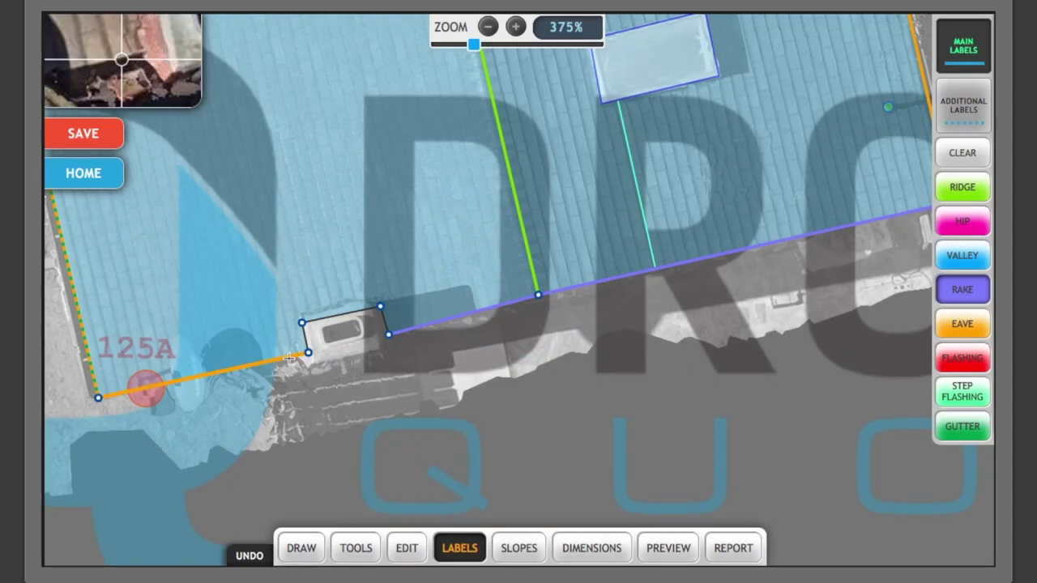
{"action": "left_click", "coordinate": [202, 375]}
Mark the small box's left, top and right sides as step flashing.
{"action": "key", "text": "s"}
{"action": "left_click", "coordinate": [305, 337]}
{"action": "left_click", "coordinate": [341, 315]}
{"action": "left_click", "coordinate": [384, 321]}
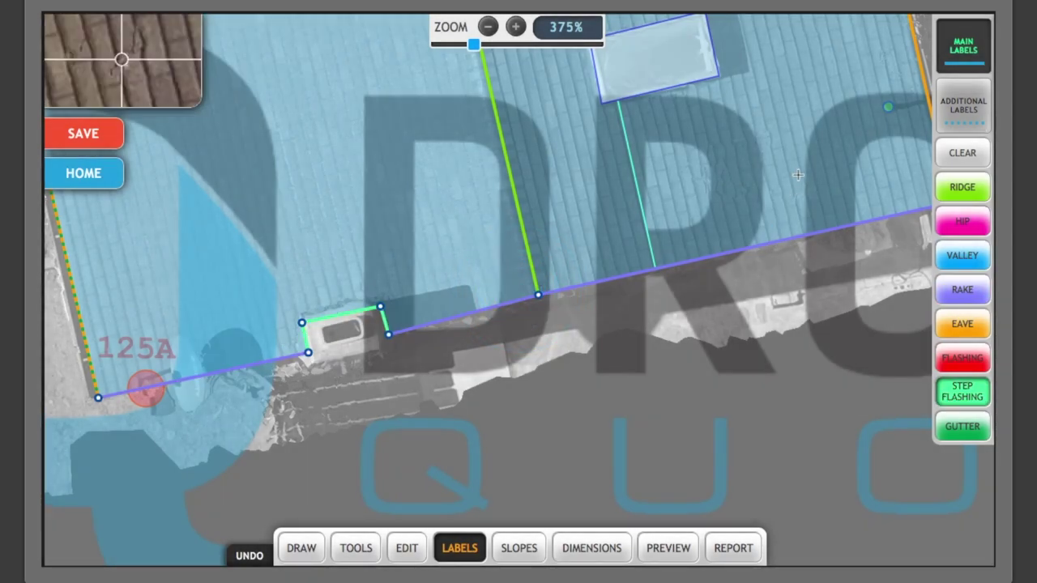
Add gutters to the lower-right eave edge and the top eave of the left wing.
{"action": "left_click", "coordinate": [982, 106]}
{"action": "left_click", "coordinate": [969, 427]}
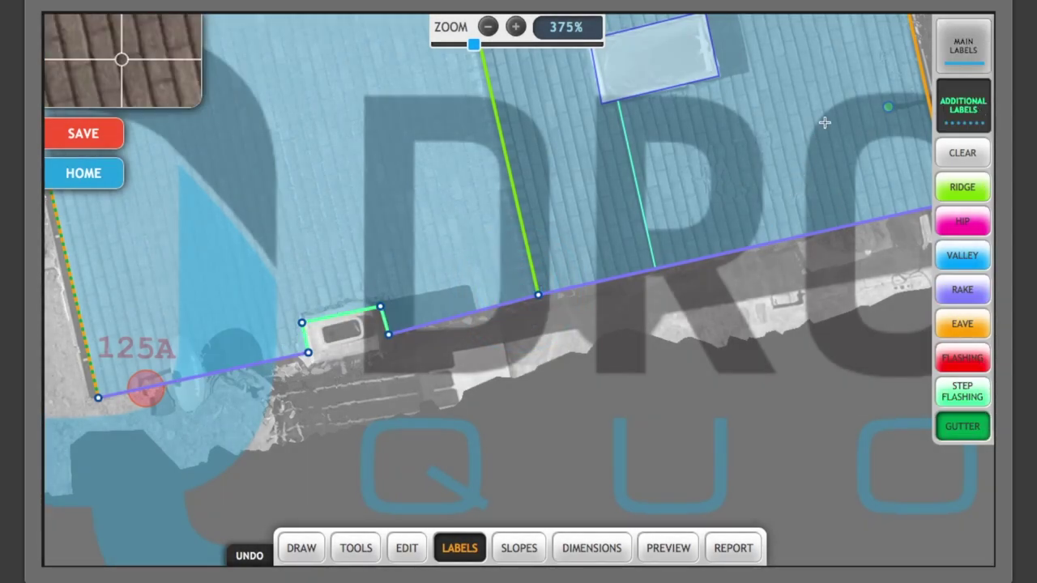
{"action": "scroll", "coordinate": [799, 152], "scroll_direction": "right", "scroll_amount": 5}
{"action": "scroll", "coordinate": [799, 152], "scroll_direction": "up", "scroll_amount": 4}
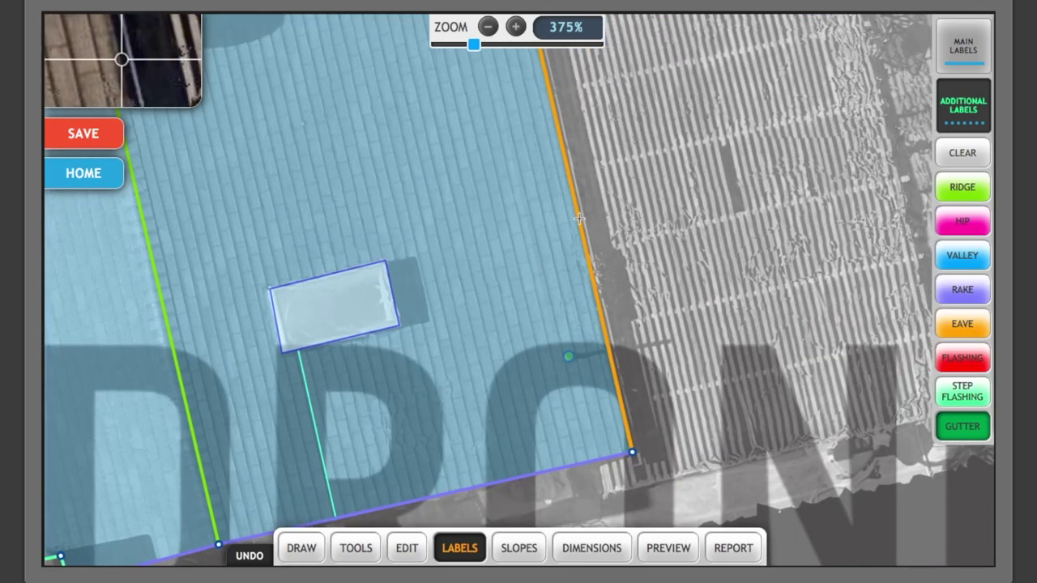
{"action": "scroll", "coordinate": [649, 112], "scroll_direction": "up", "scroll_amount": 6}
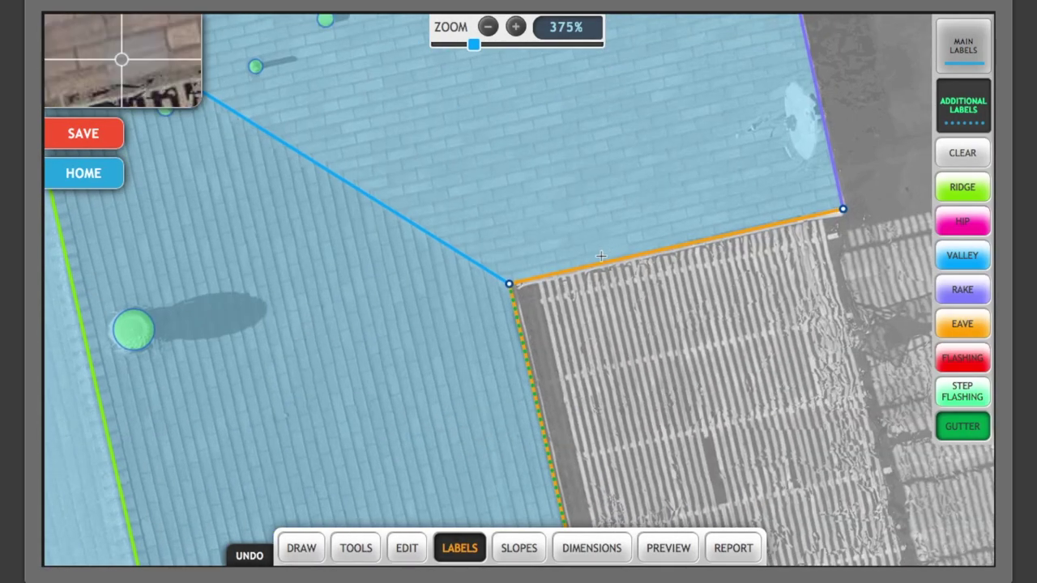
{"action": "left_click", "coordinate": [598, 265]}
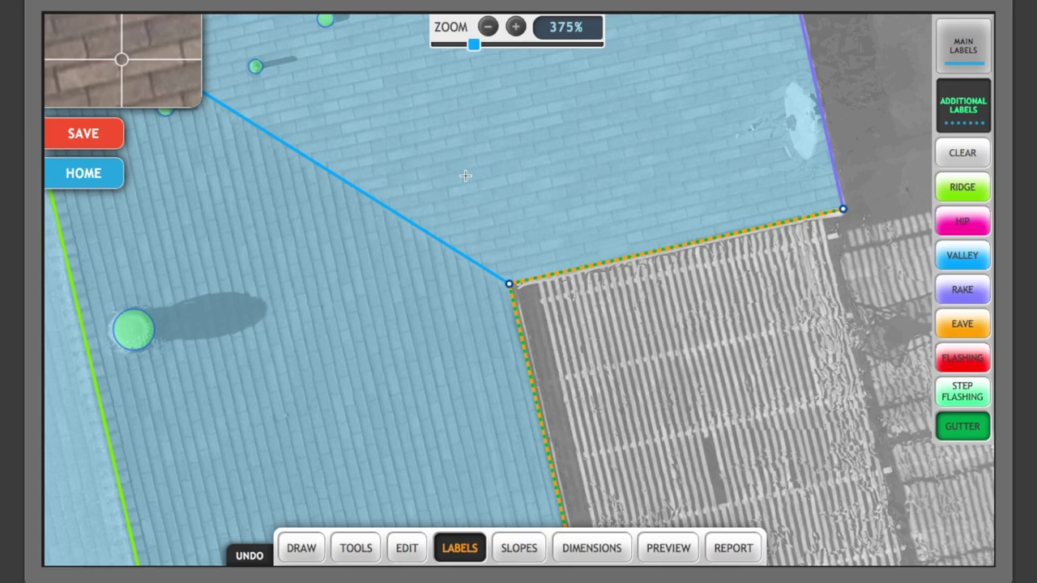
{"action": "scroll", "coordinate": [521, 232], "scroll_direction": "down", "scroll_amount": 5}
{"action": "scroll", "coordinate": [648, 445], "scroll_direction": "up", "scroll_amount": 5}
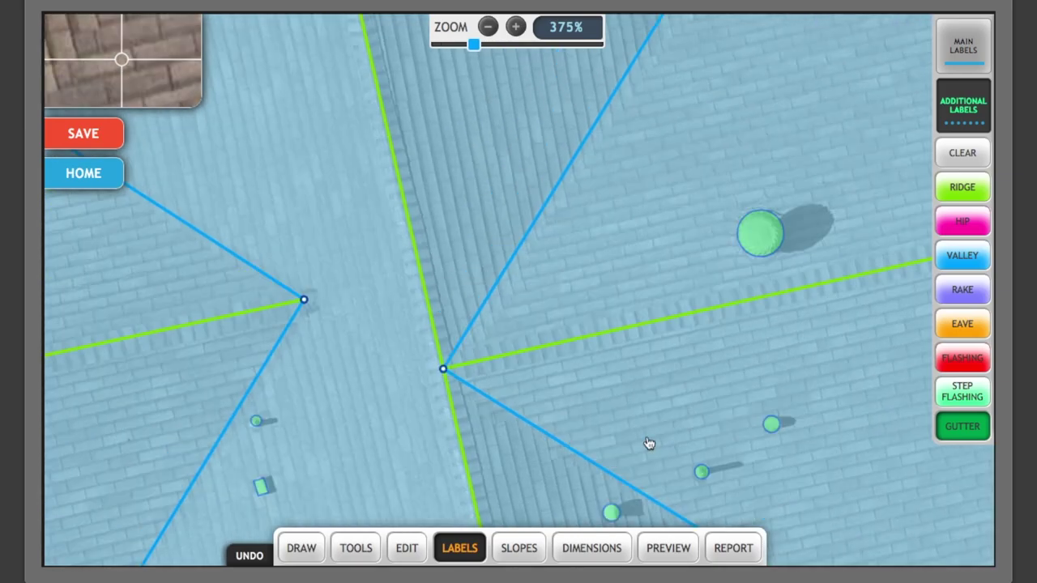
{"action": "left_click_drag", "start_coordinate": [248, 271], "coordinate": [627, 318]}
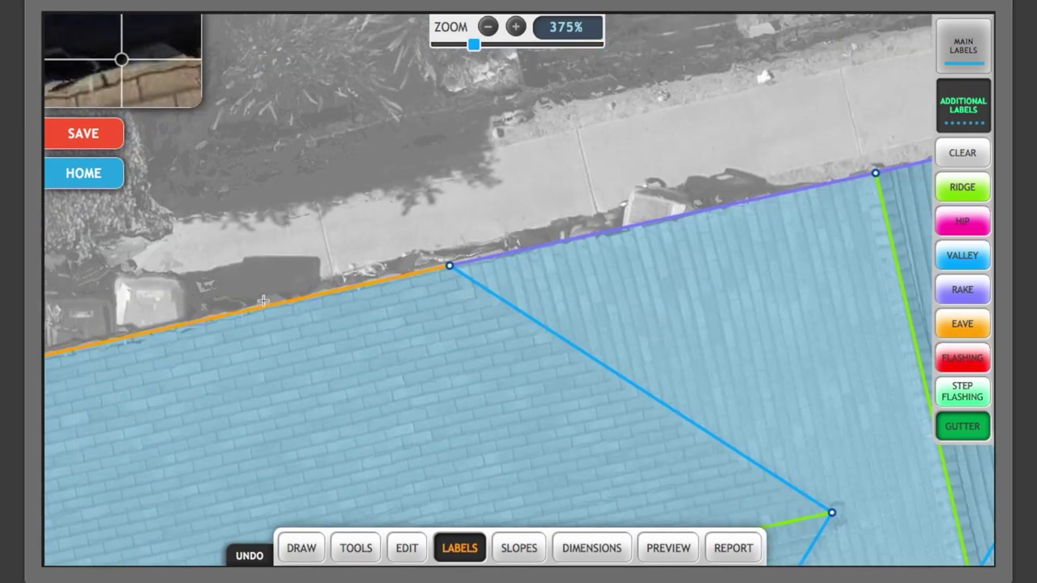
{"action": "left_click", "coordinate": [261, 308]}
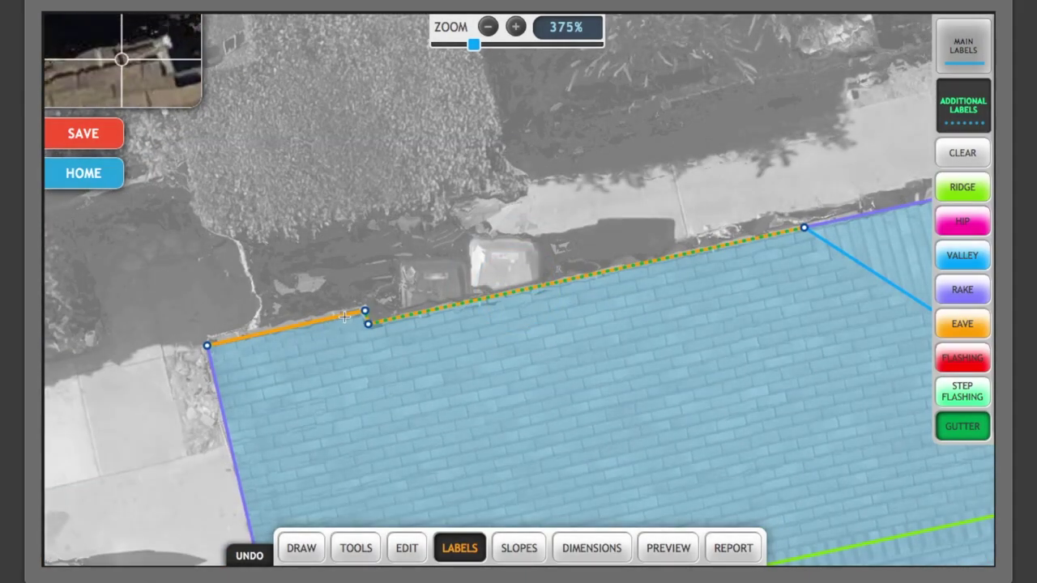
{"action": "scroll", "coordinate": [345, 317], "scroll_direction": "down", "scroll_amount": 10}
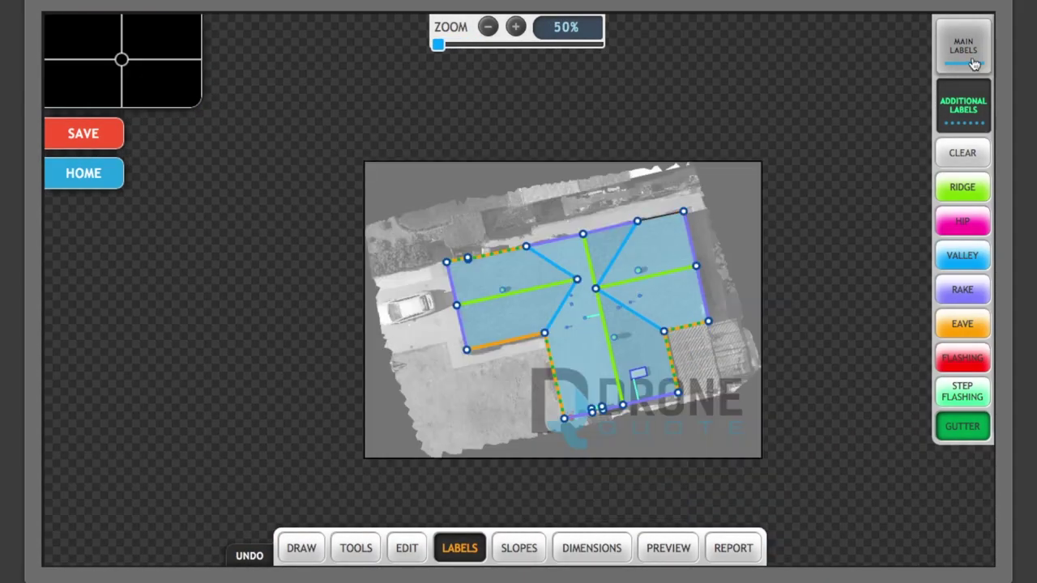
Label the upper-right top edge as an eave and move on to the Slopes stage.
{"action": "left_click", "coordinate": [975, 64]}
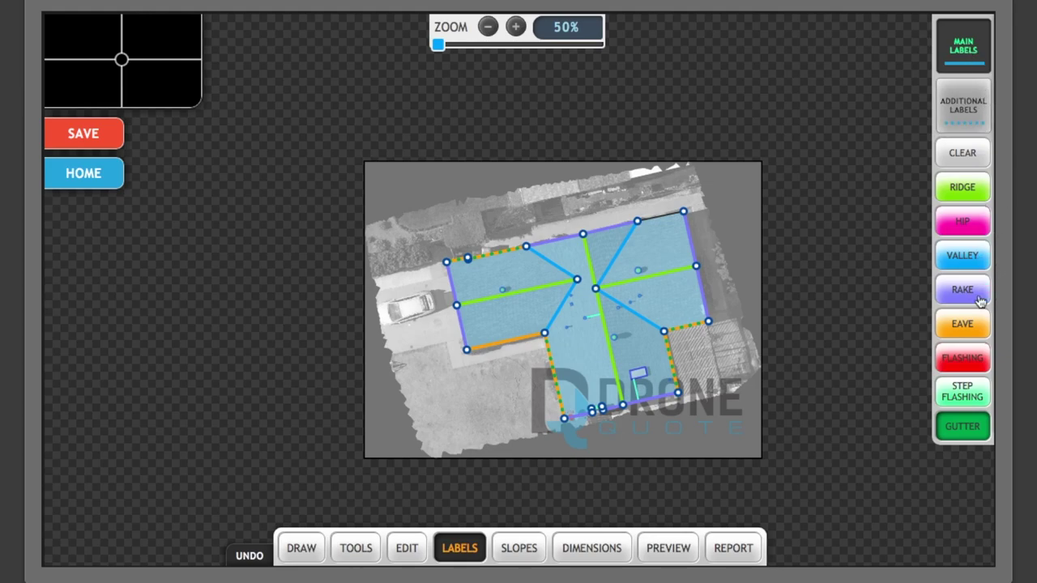
{"action": "left_click", "coordinate": [968, 328]}
{"action": "left_click", "coordinate": [667, 216]}
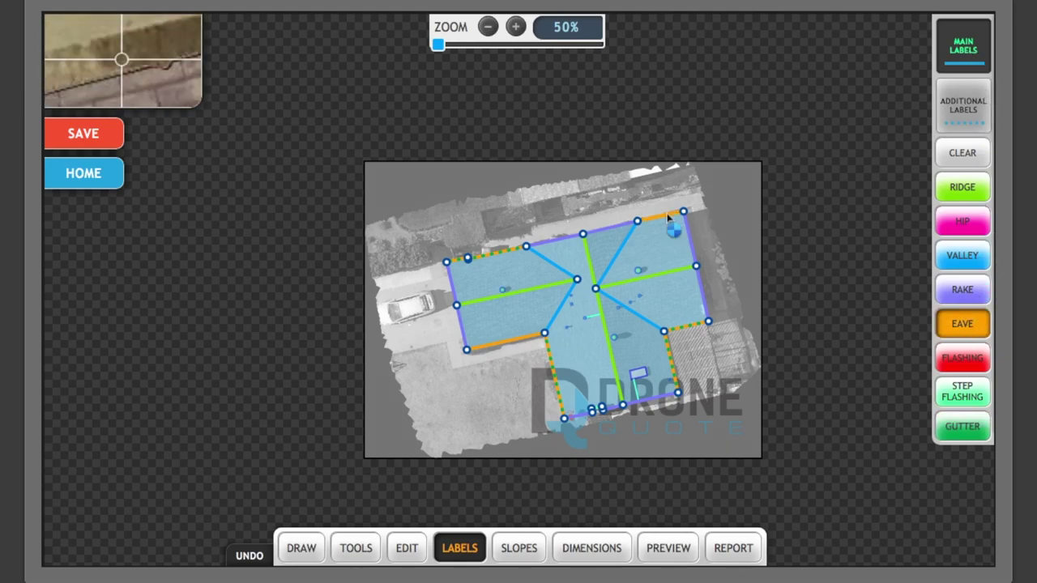
{"action": "left_click", "coordinate": [695, 260]}
{"action": "scroll", "coordinate": [695, 259], "scroll_direction": "up", "scroll_amount": 3}
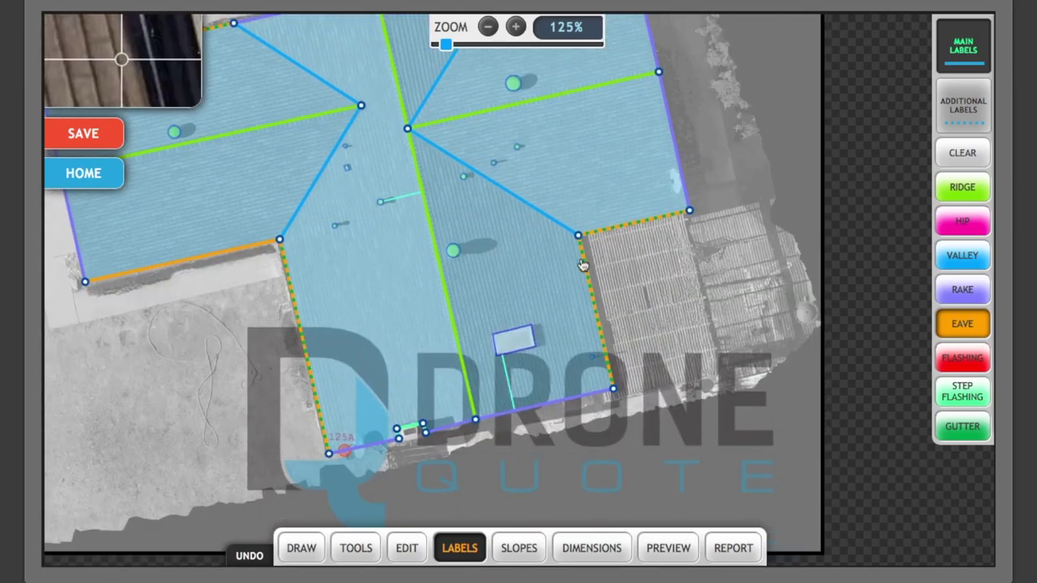
{"action": "left_click", "coordinate": [518, 548]}
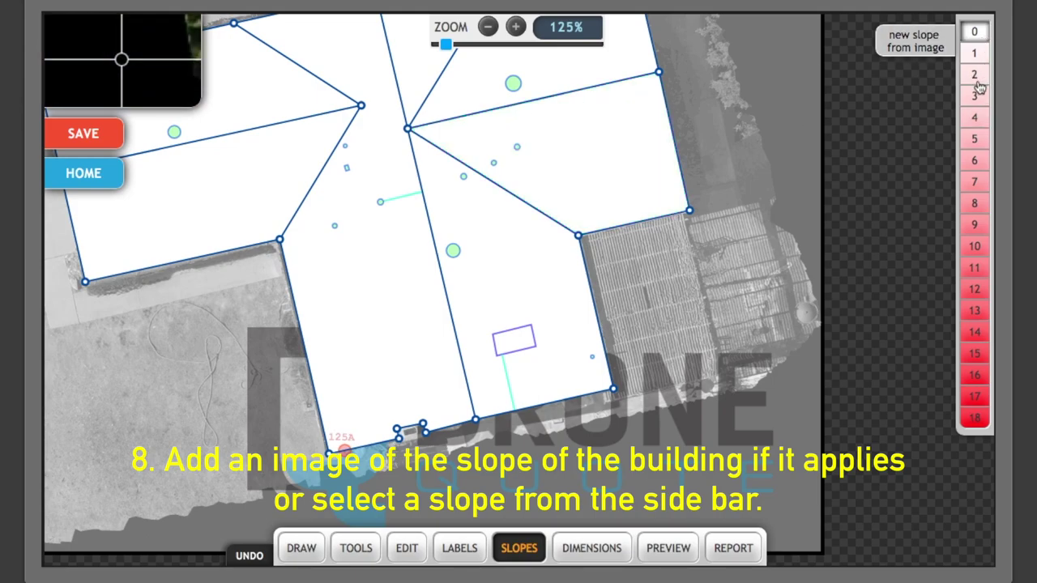
Measure a 4/12 pitch from the garage photo using ridge top and eave bottom points.
{"action": "left_click", "coordinate": [933, 51]}
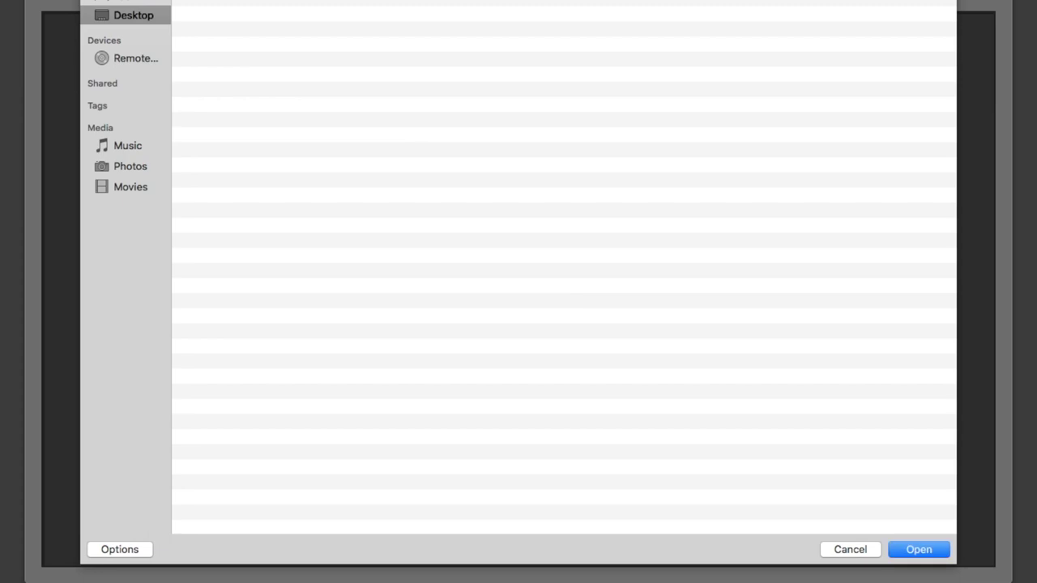
{"action": "left_click", "coordinate": [927, 553]}
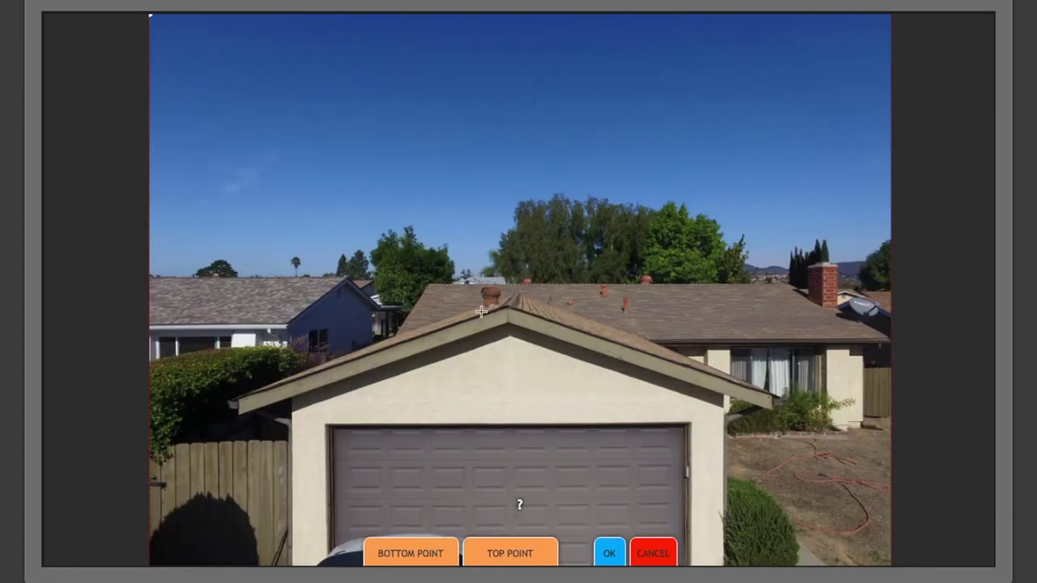
{"action": "left_click", "coordinate": [499, 561]}
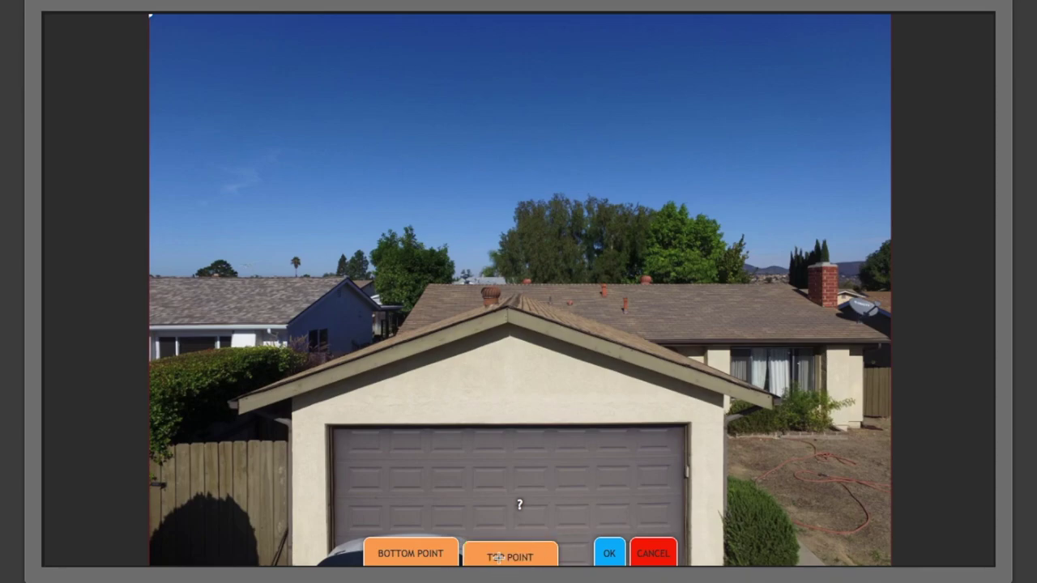
{"action": "left_click", "coordinate": [508, 305]}
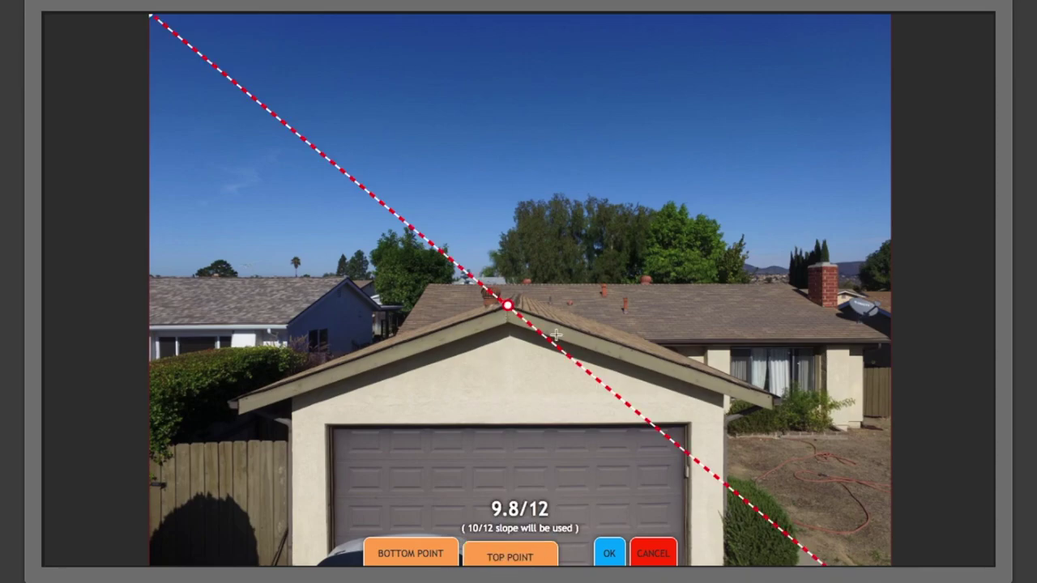
{"action": "left_click", "coordinate": [401, 551]}
{"action": "left_click", "coordinate": [240, 397]}
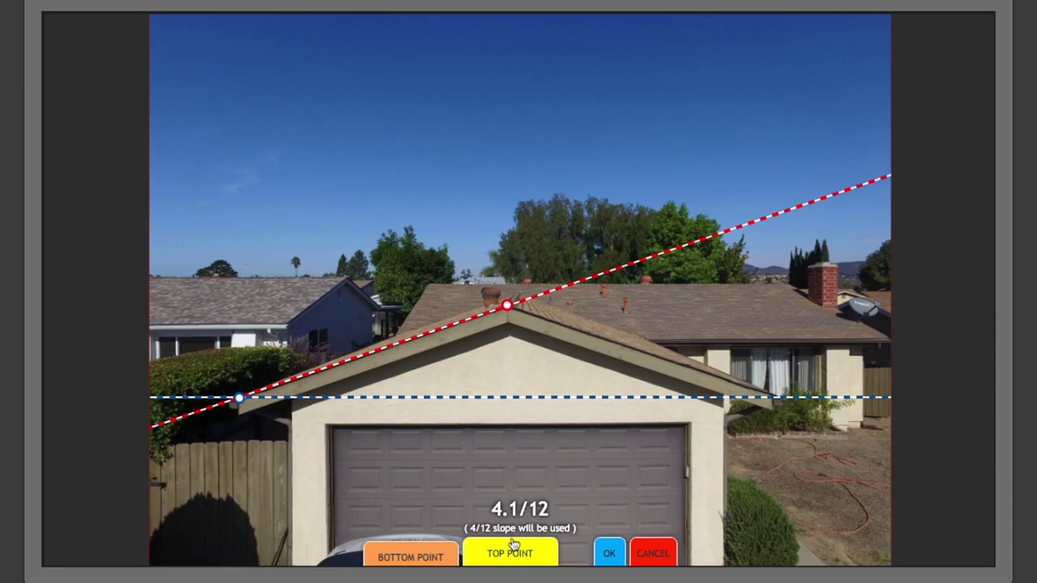
{"action": "left_click", "coordinate": [611, 554]}
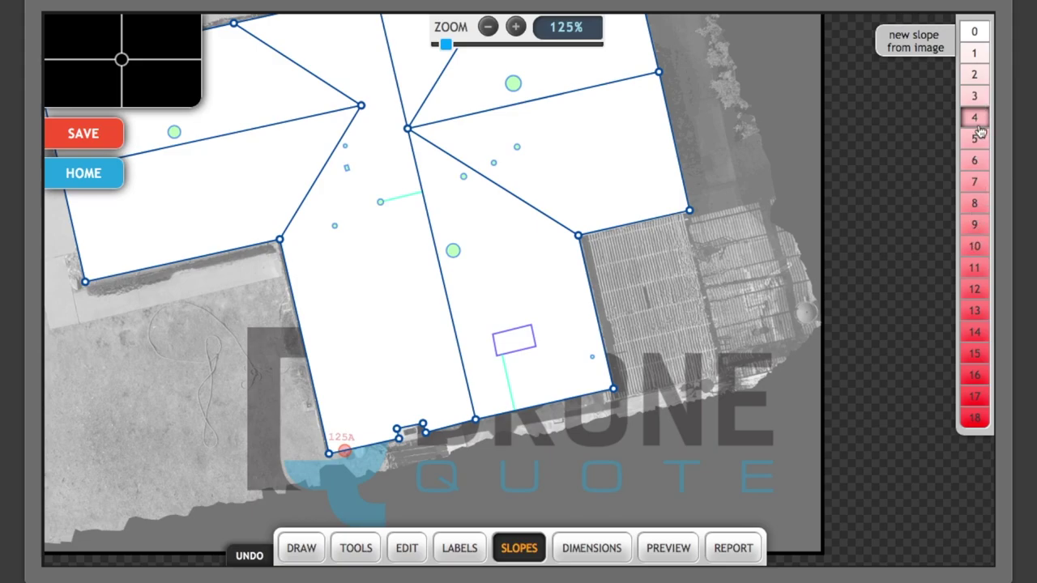
Apply the 4/12 slope to all roof facets and go to the Dimensions stage.
{"action": "left_click", "coordinate": [482, 122]}
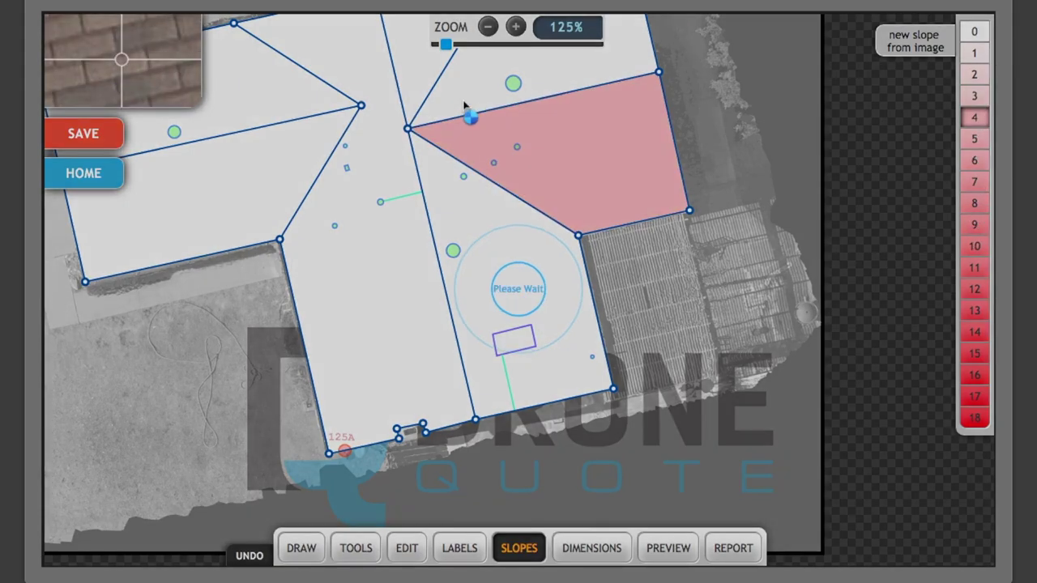
{"action": "left_click", "coordinate": [457, 89]}
{"action": "left_click", "coordinate": [425, 56]}
{"action": "left_click", "coordinate": [388, 121]}
{"action": "left_click", "coordinate": [458, 196]}
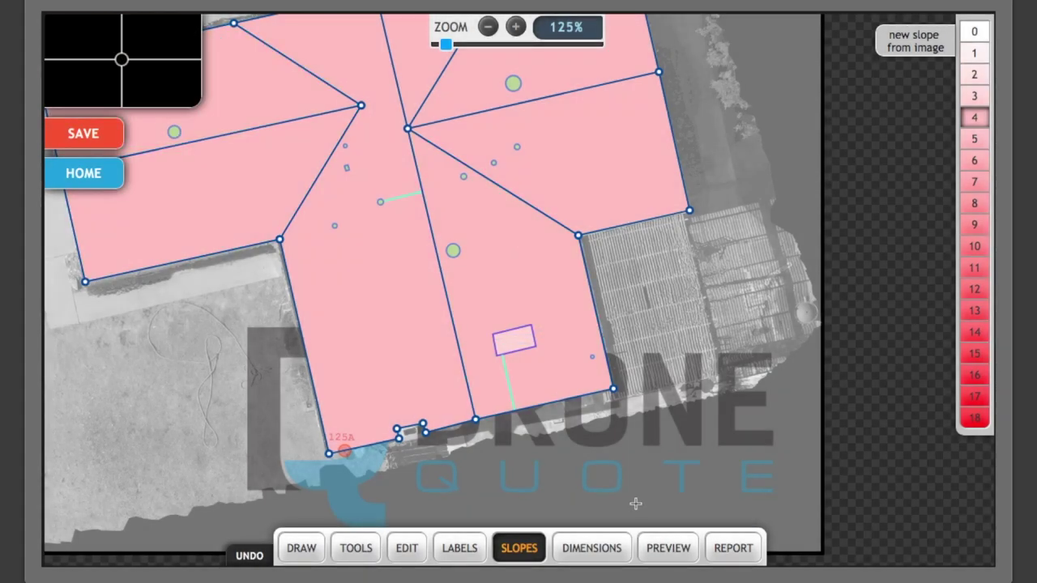
{"action": "left_click", "coordinate": [595, 558]}
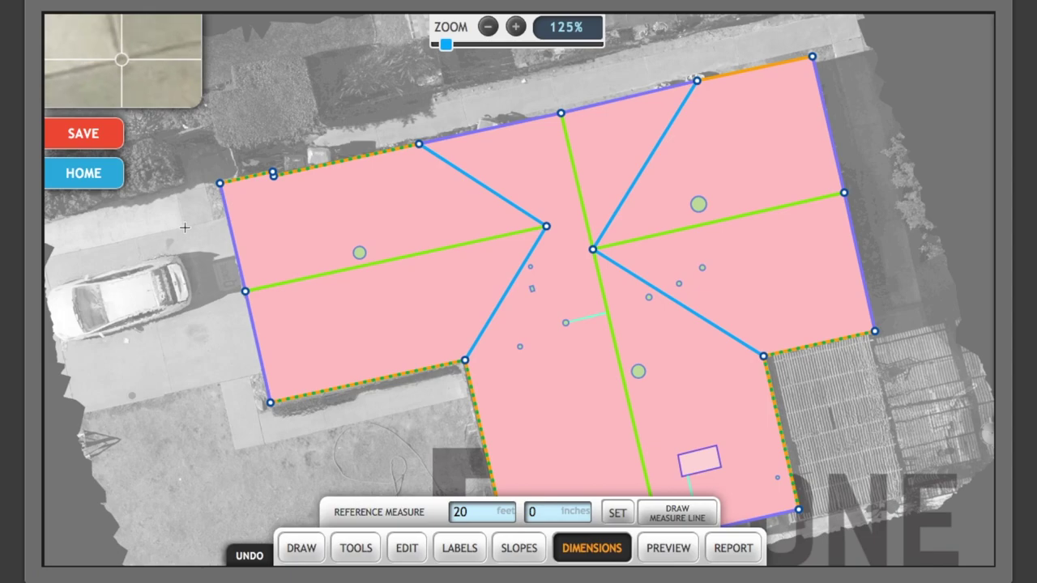
{"action": "scroll", "coordinate": [185, 228], "scroll_direction": "up", "scroll_amount": 3}
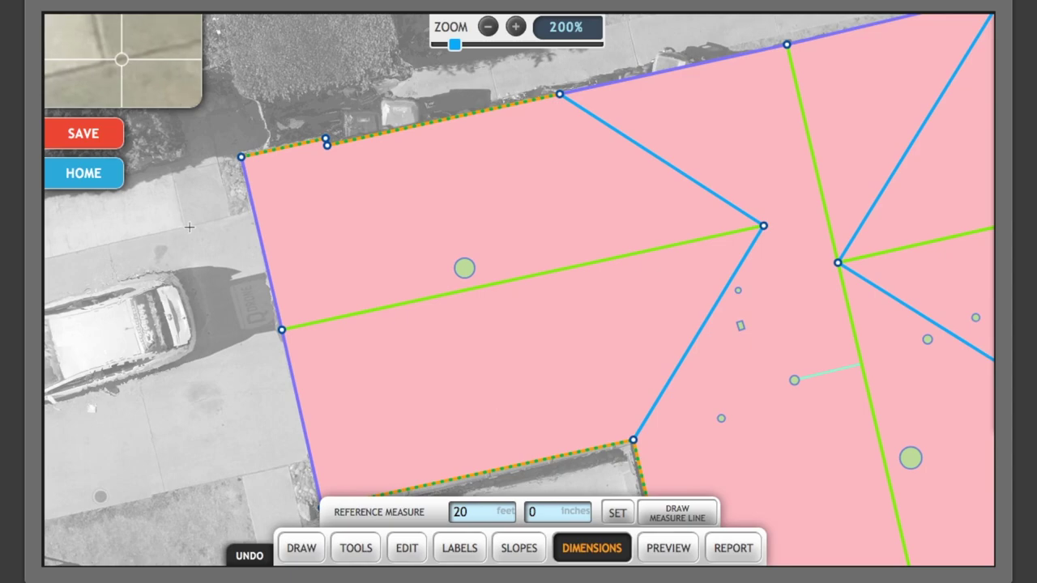
{"action": "scroll", "coordinate": [184, 227], "scroll_direction": "up", "scroll_amount": 2}
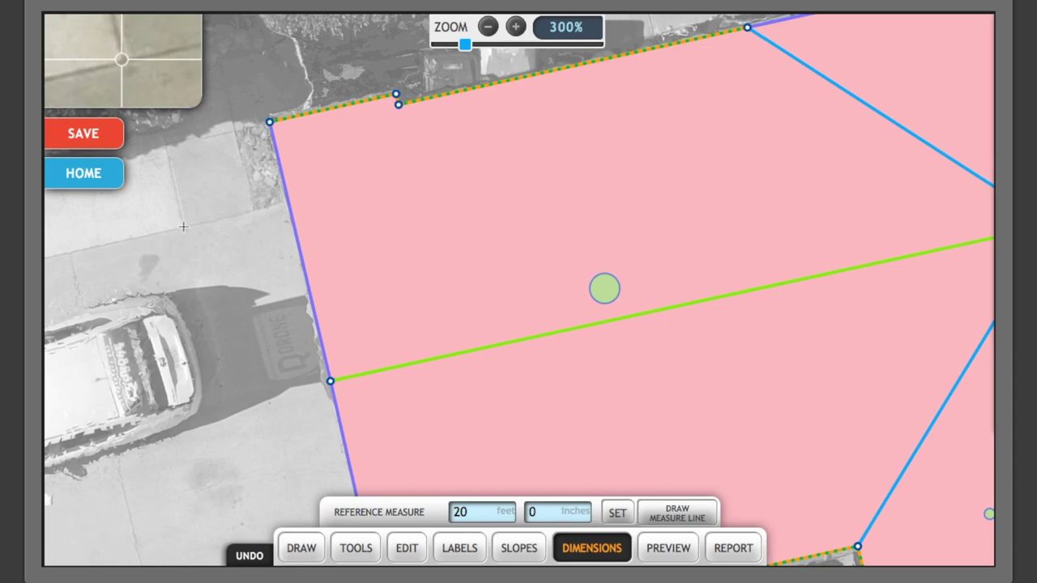
{"action": "scroll", "coordinate": [182, 228], "scroll_direction": "up", "scroll_amount": 3}
{"action": "scroll", "coordinate": [183, 227], "scroll_direction": "down", "scroll_amount": 3}
{"action": "scroll", "coordinate": [183, 227], "scroll_direction": "down", "scroll_amount": 3}
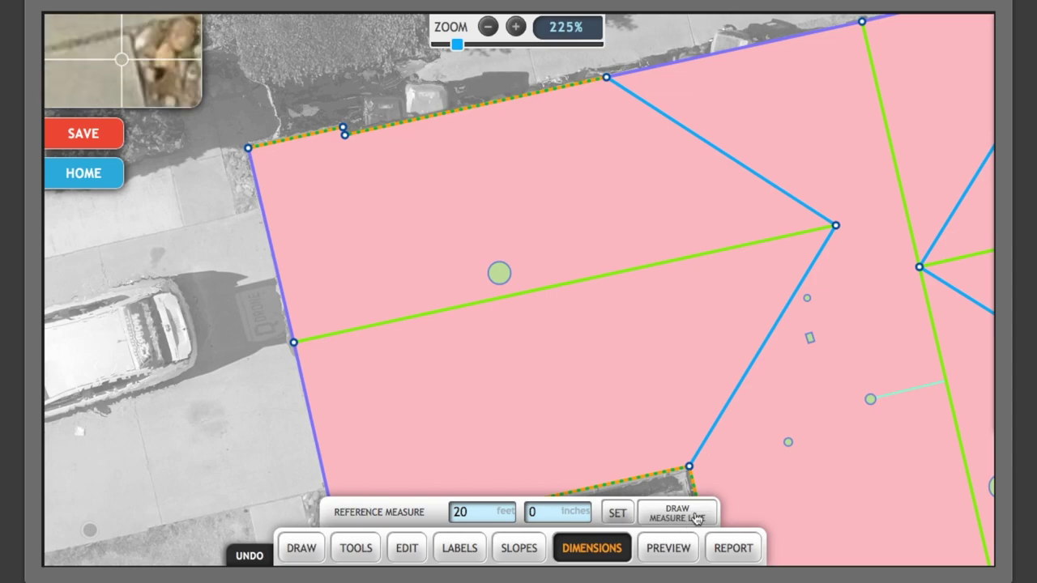
Draw a reference measure line along the driveway.
{"action": "left_click", "coordinate": [680, 543]}
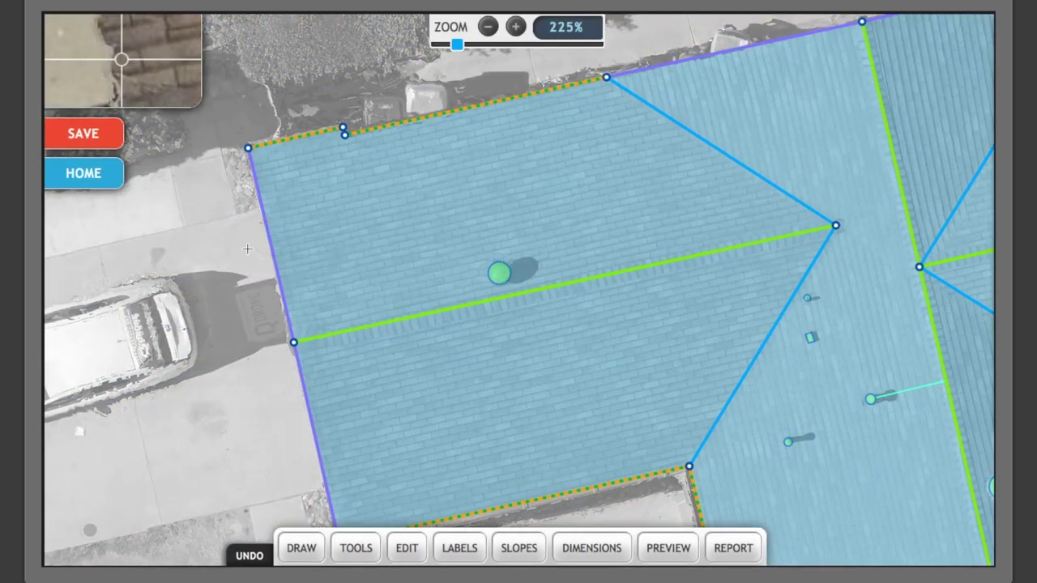
{"action": "scroll", "coordinate": [185, 225], "scroll_direction": "up", "scroll_amount": 6}
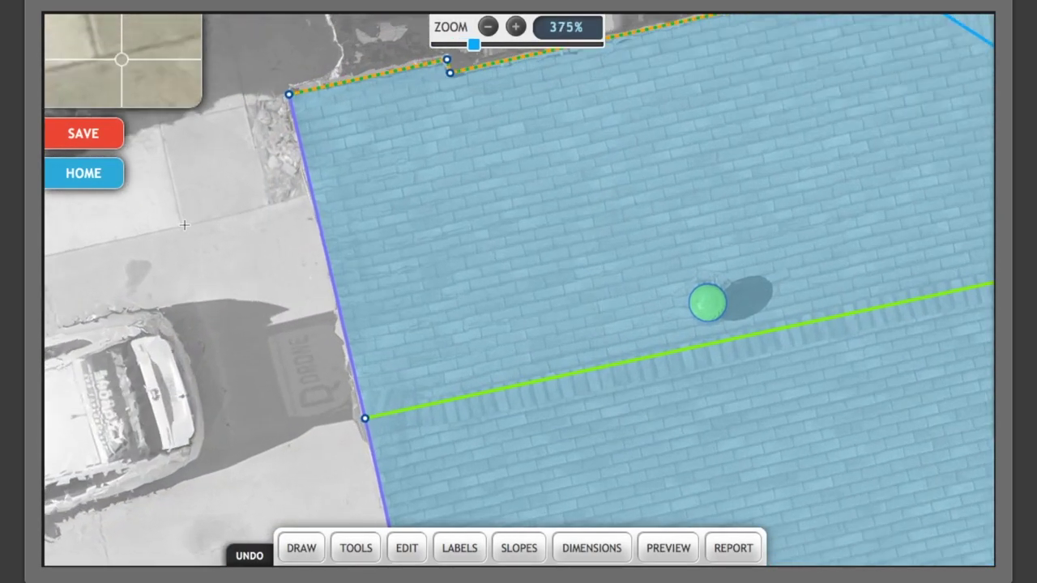
{"action": "scroll", "coordinate": [185, 225], "scroll_direction": "up", "scroll_amount": 2}
{"action": "left_click", "coordinate": [179, 224]}
{"action": "scroll", "coordinate": [247, 427], "scroll_direction": "down", "scroll_amount": 2}
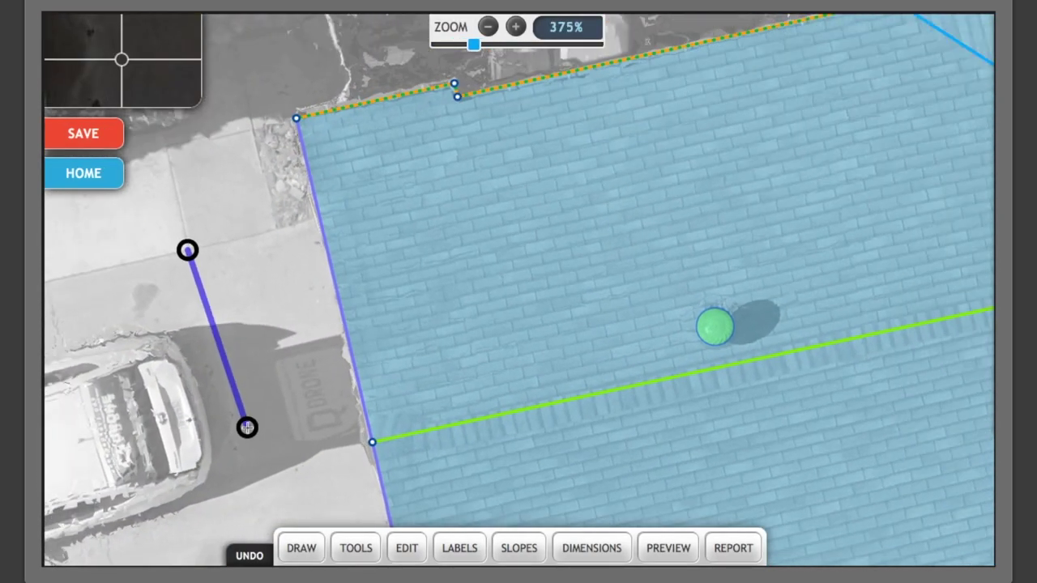
{"action": "scroll", "coordinate": [247, 427], "scroll_direction": "down", "scroll_amount": 11}
{"action": "scroll", "coordinate": [258, 486], "scroll_direction": "up", "scroll_amount": 5}
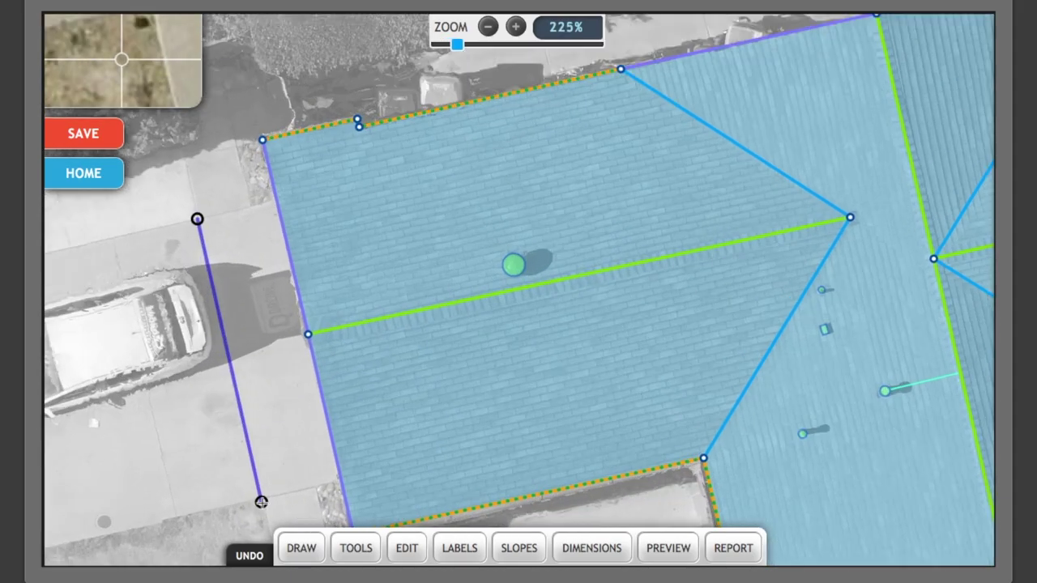
{"action": "scroll", "coordinate": [261, 502], "scroll_direction": "up", "scroll_amount": 9}
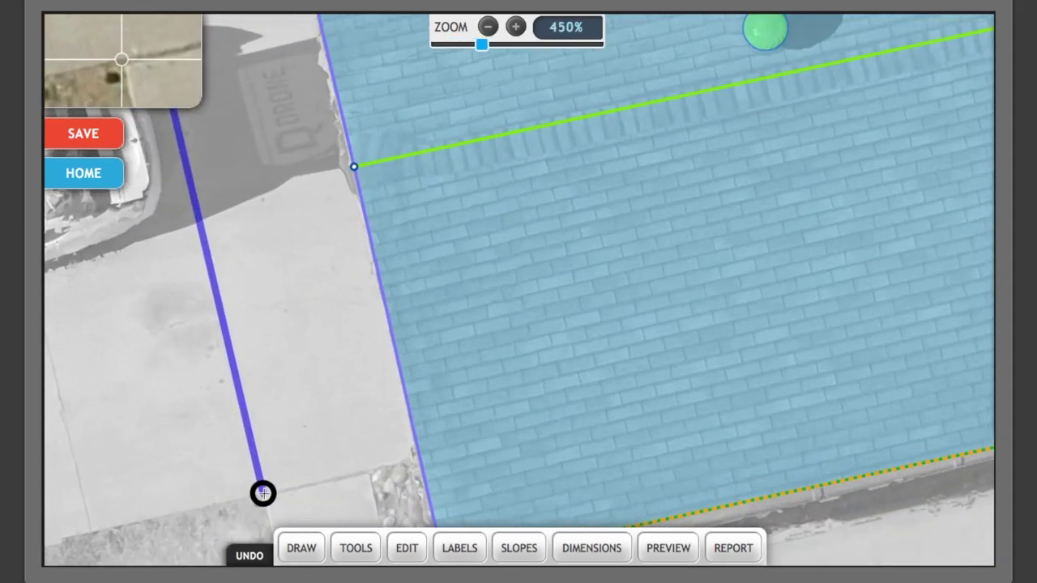
{"action": "left_click", "coordinate": [263, 493]}
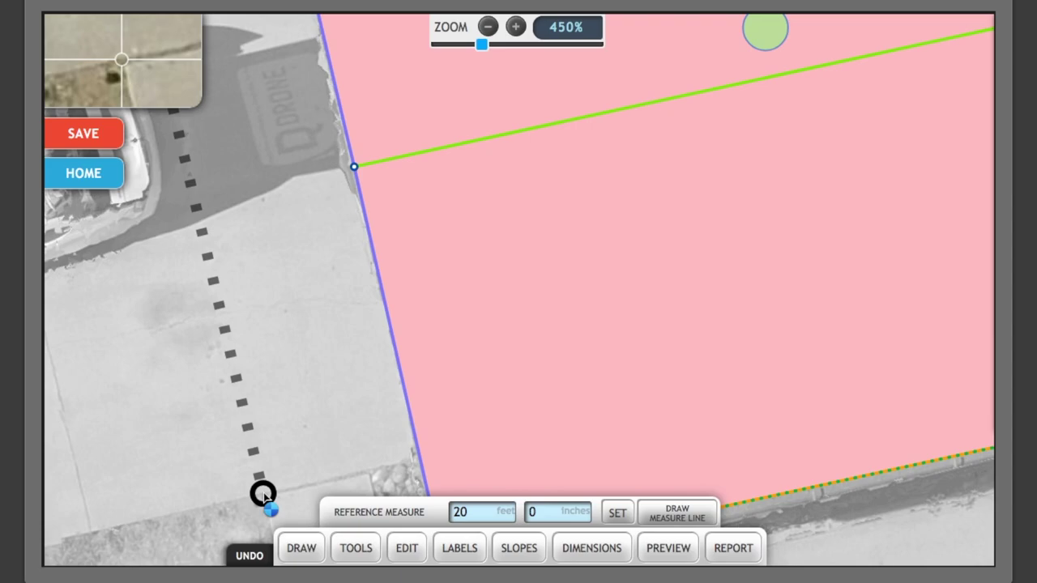
Set the reference length to 16 ft and zoom out to view the whole roof plan.
{"action": "left_click", "coordinate": [451, 513]}
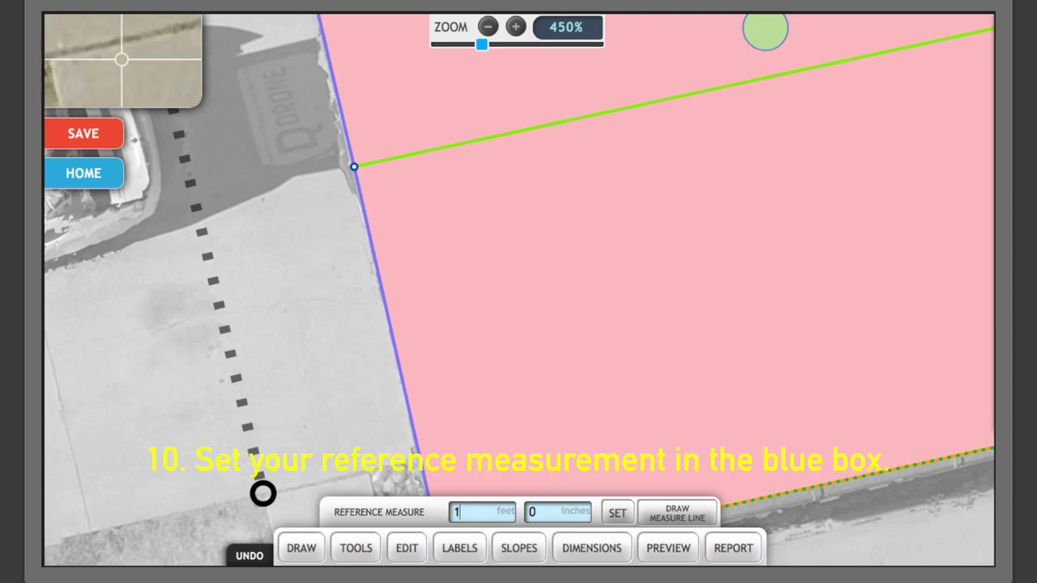
{"action": "type", "text": "6"}
{"action": "left_click", "coordinate": [618, 516]}
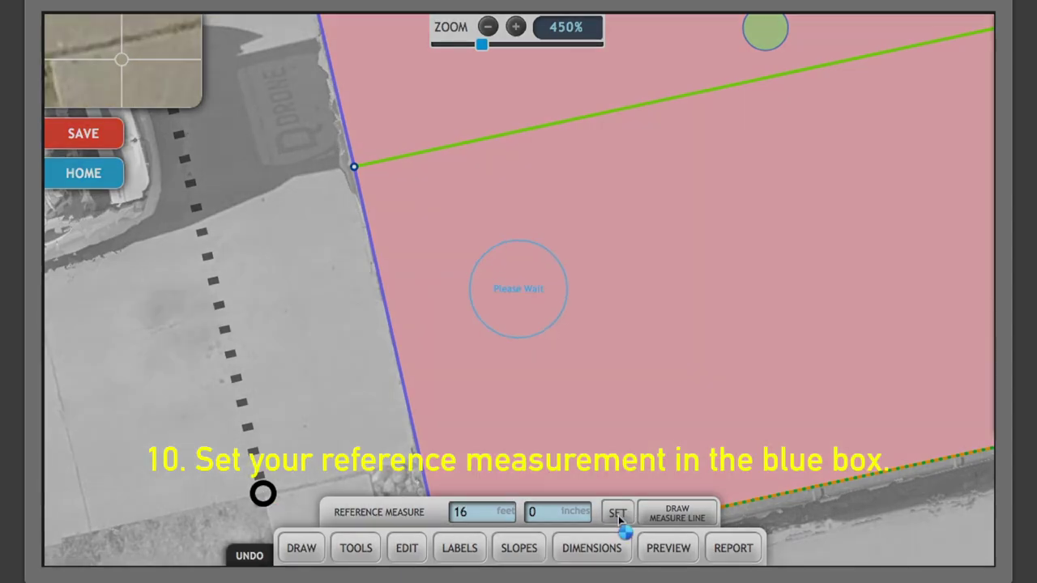
{"action": "scroll", "coordinate": [750, 385], "scroll_direction": "down", "scroll_amount": 1}
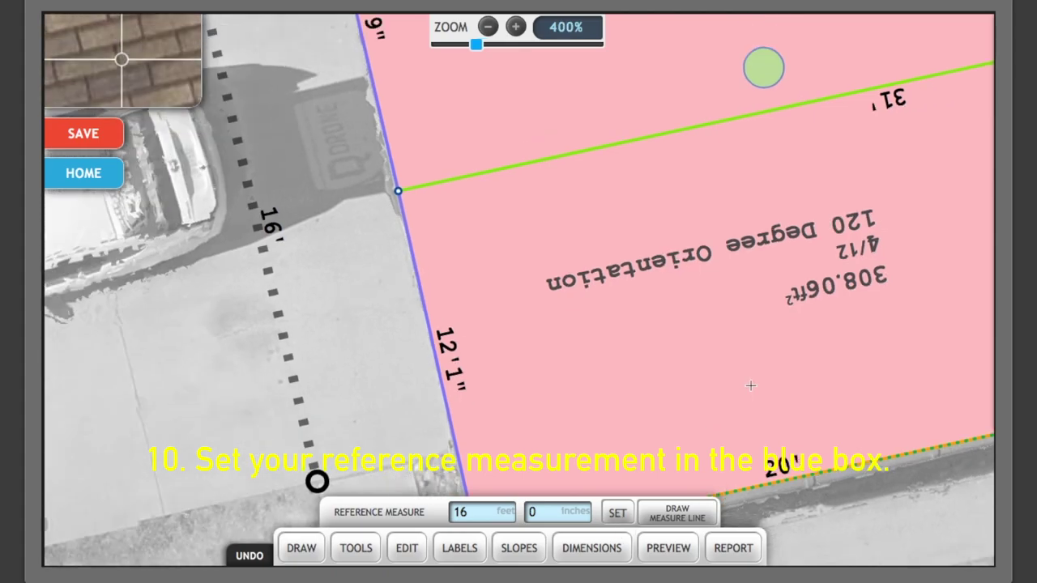
{"action": "scroll", "coordinate": [750, 386], "scroll_direction": "down", "scroll_amount": 4}
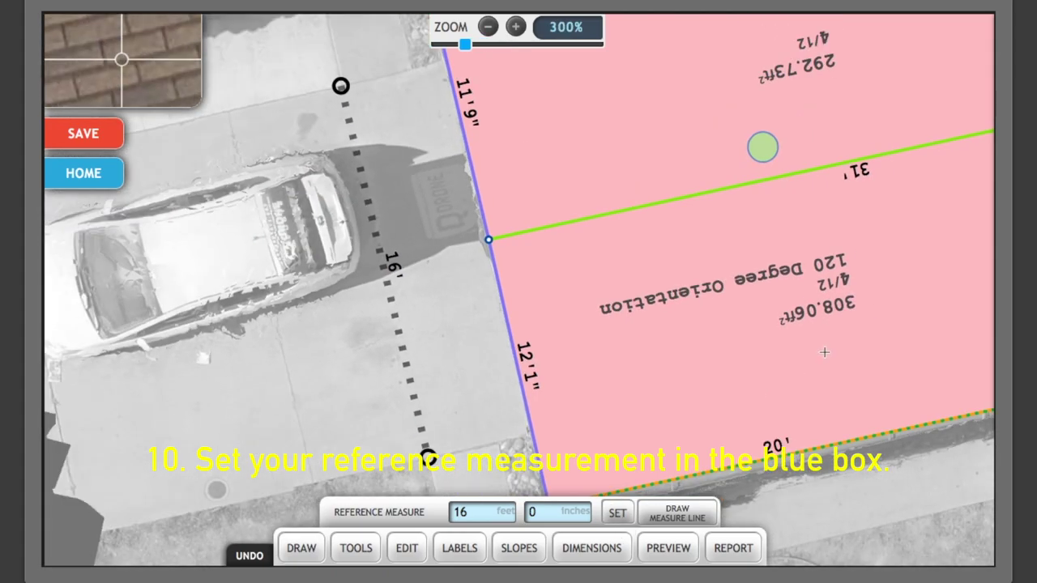
{"action": "scroll", "coordinate": [751, 386], "scroll_direction": "down", "scroll_amount": 8}
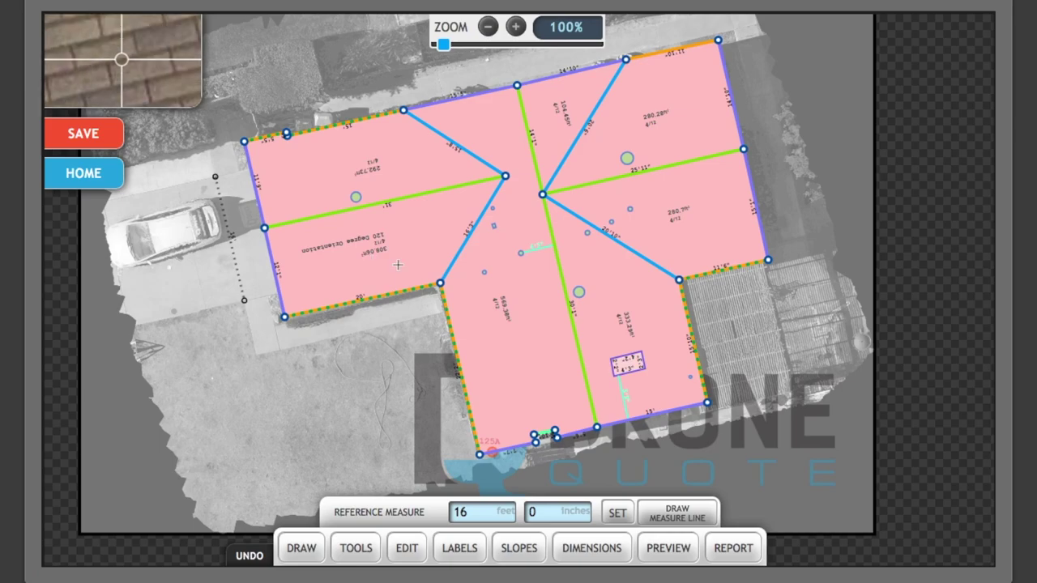
Preview the totals showing Total Area 2168.89, then generate the roof report.
{"action": "left_click", "coordinate": [685, 554]}
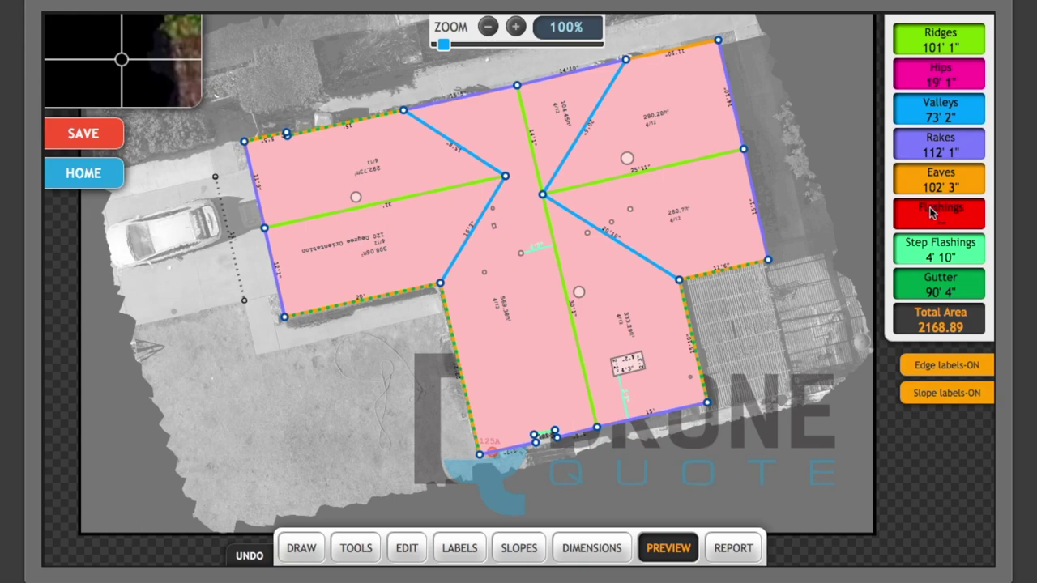
{"action": "left_click", "coordinate": [723, 554]}
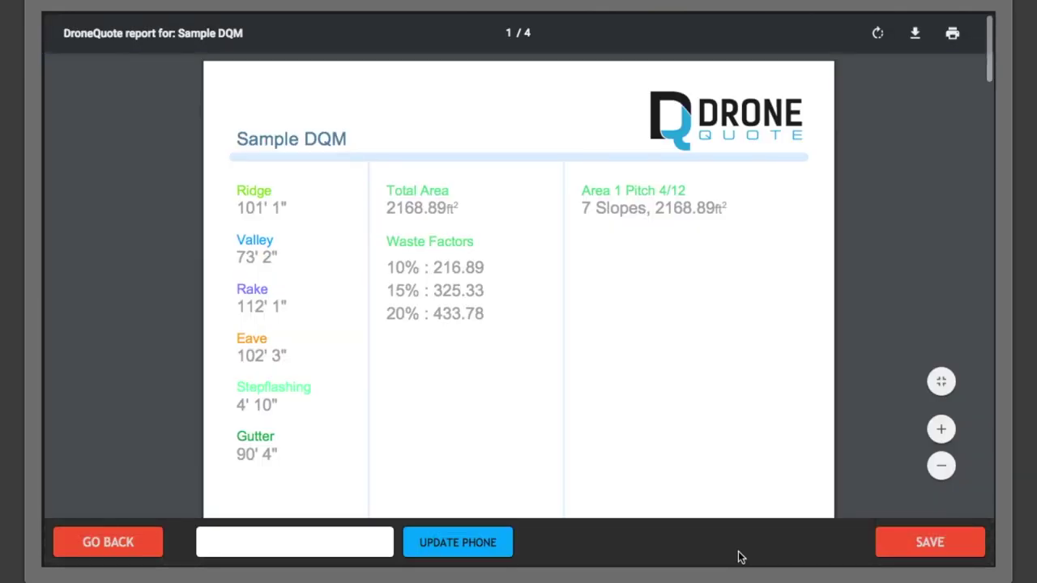
Enter a new phone number on the Sample DQM report and apply it with UPDATE PHONE.
{"action": "left_click_drag", "start_coordinate": [350, 139], "coordinate": [224, 137]}
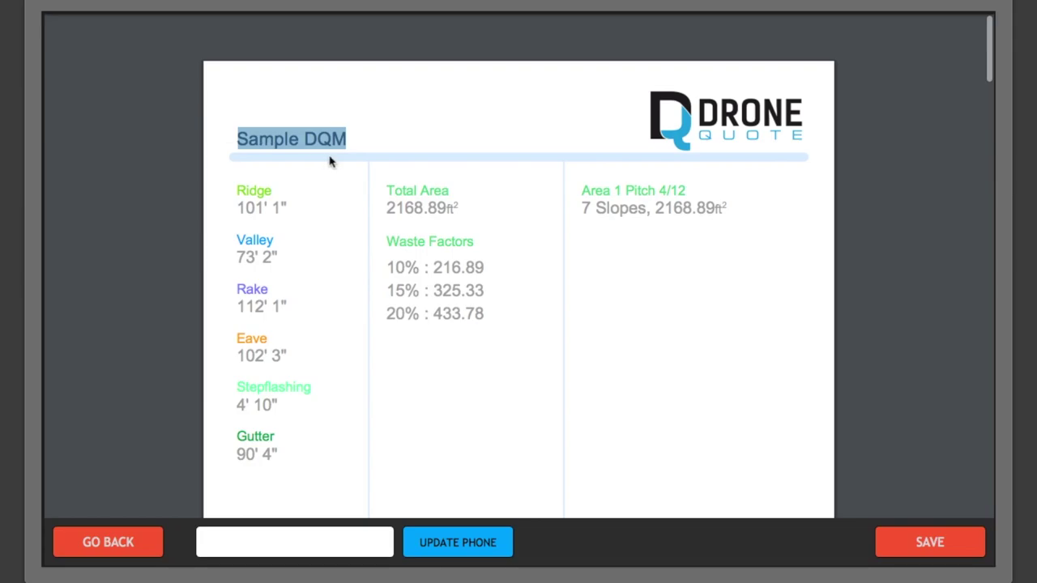
{"action": "left_click", "coordinate": [283, 545]}
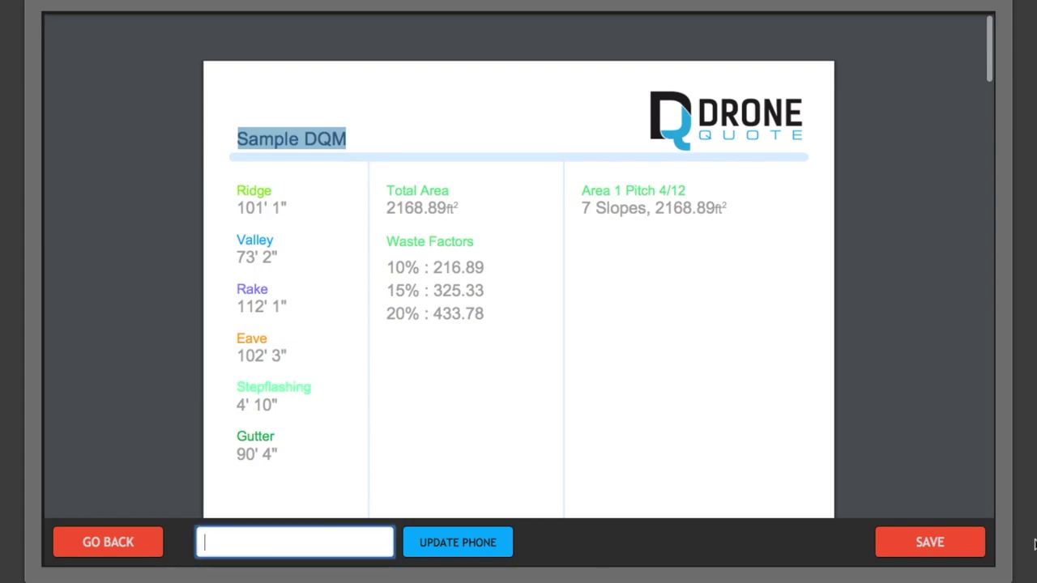
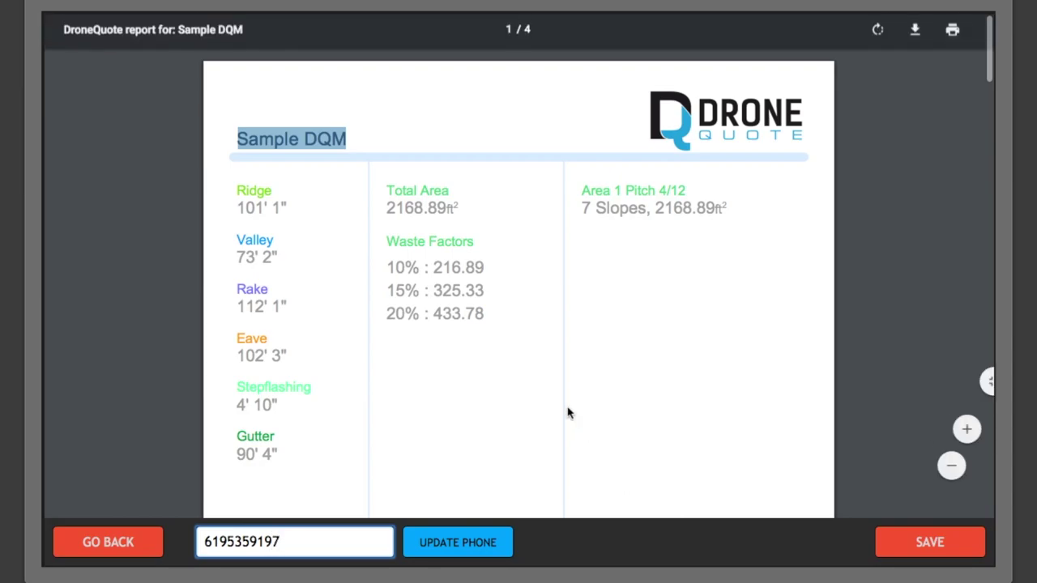
{"action": "scroll", "coordinate": [572, 412], "scroll_direction": "down", "scroll_amount": 6}
{"action": "scroll", "coordinate": [572, 412], "scroll_direction": "down", "scroll_amount": 5}
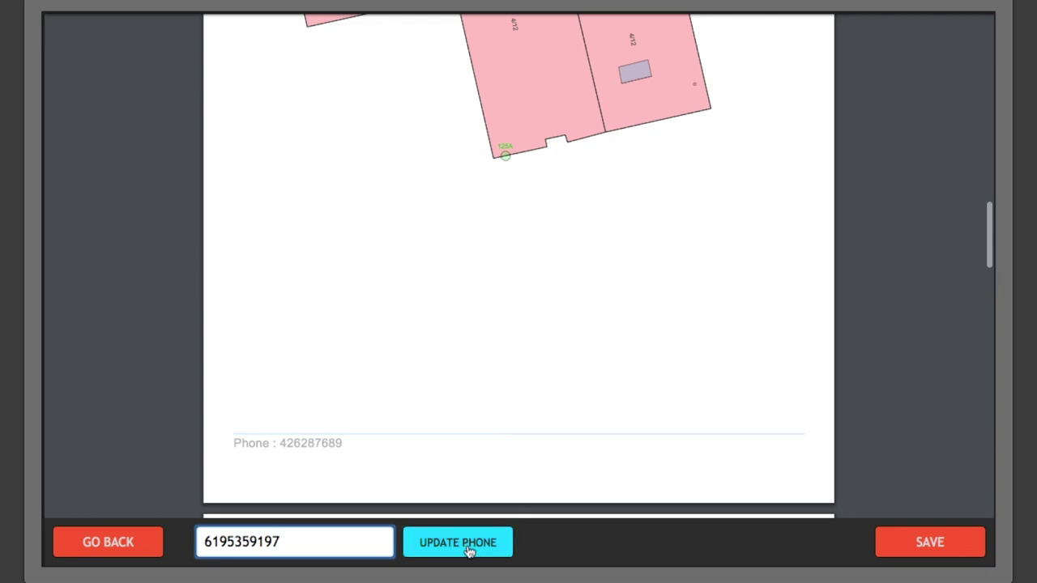
{"action": "left_click", "coordinate": [468, 549]}
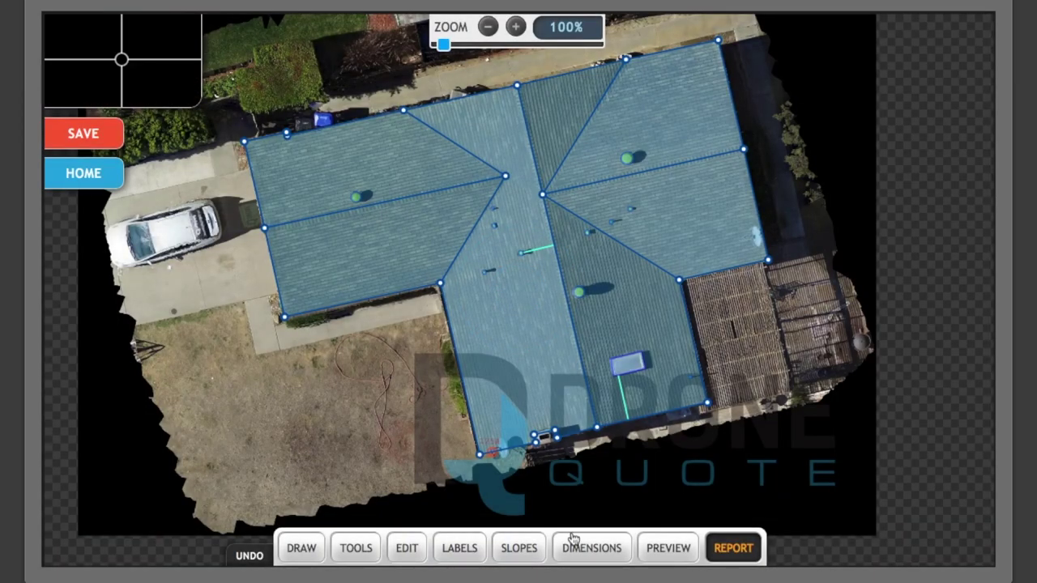
Scroll the report to check the 2168.89 ft² total area and 10%, 15%, 20% waste factors.
{"action": "scroll", "coordinate": [488, 357], "scroll_direction": "down", "scroll_amount": 8}
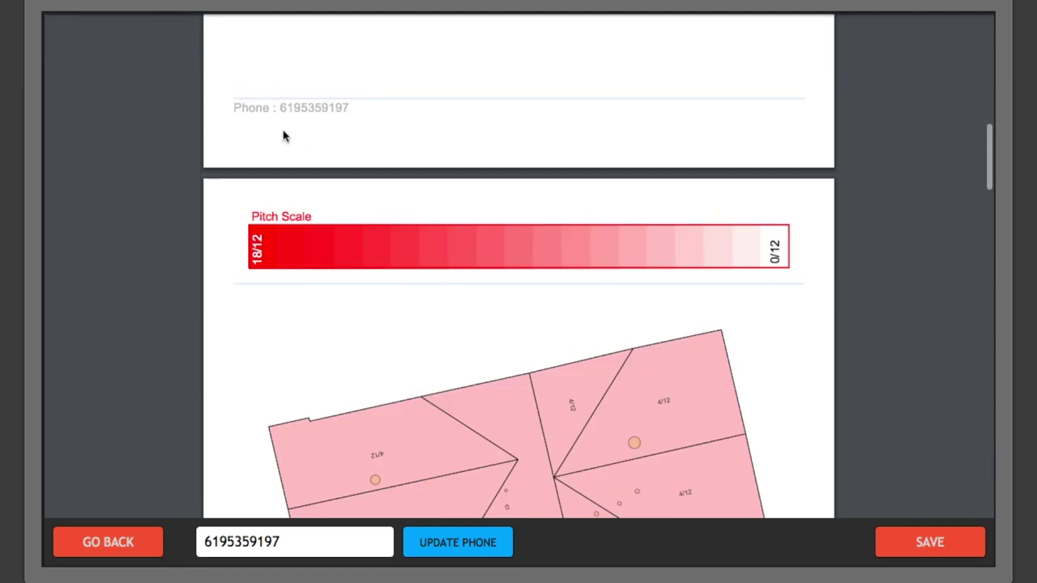
{"action": "scroll", "coordinate": [285, 136], "scroll_direction": "up", "scroll_amount": 8}
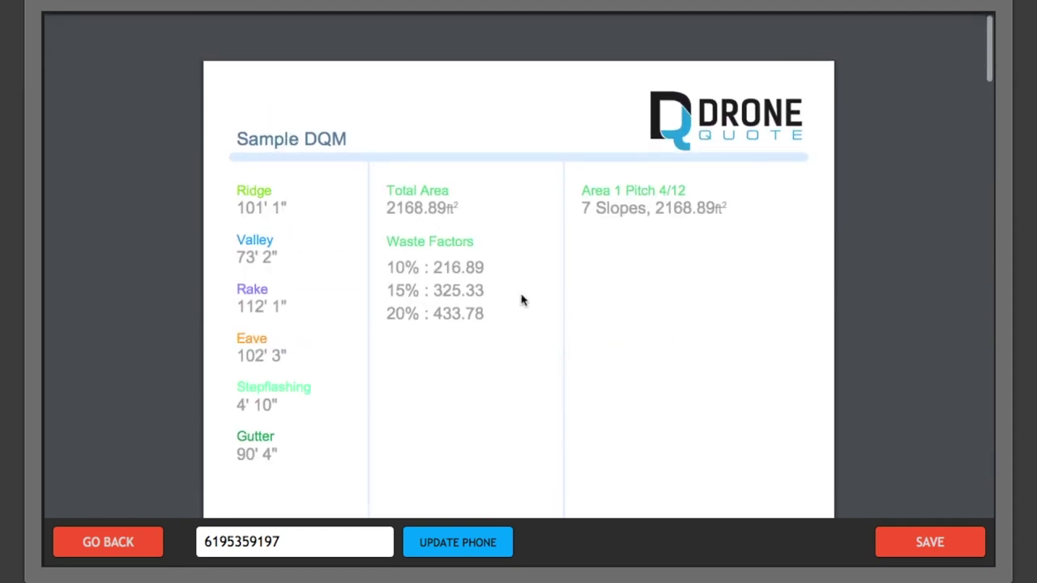
{"action": "scroll", "coordinate": [512, 307], "scroll_direction": "down", "scroll_amount": 3}
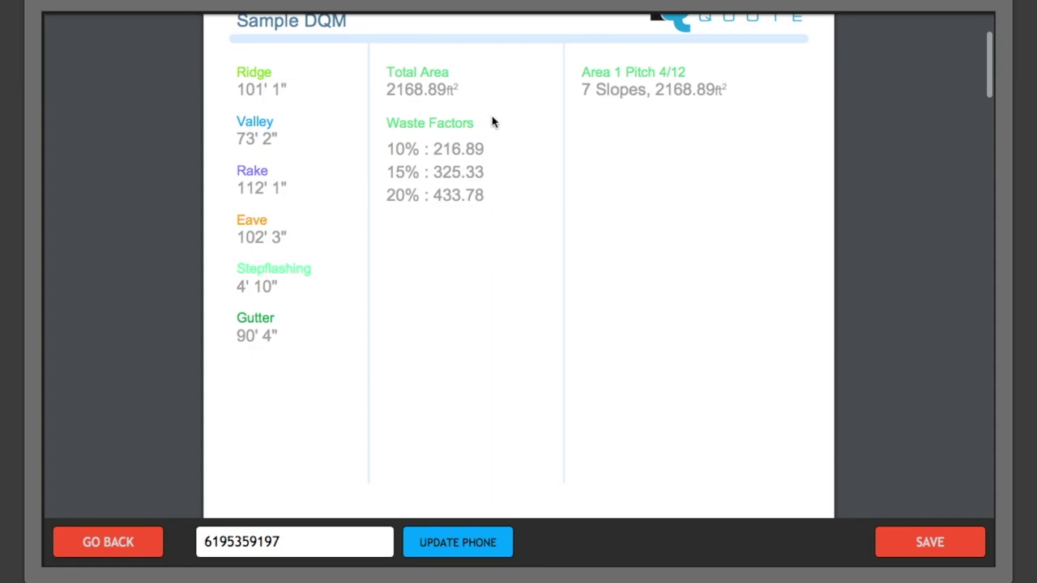
{"action": "mouse_move", "coordinate": [419, 91]}
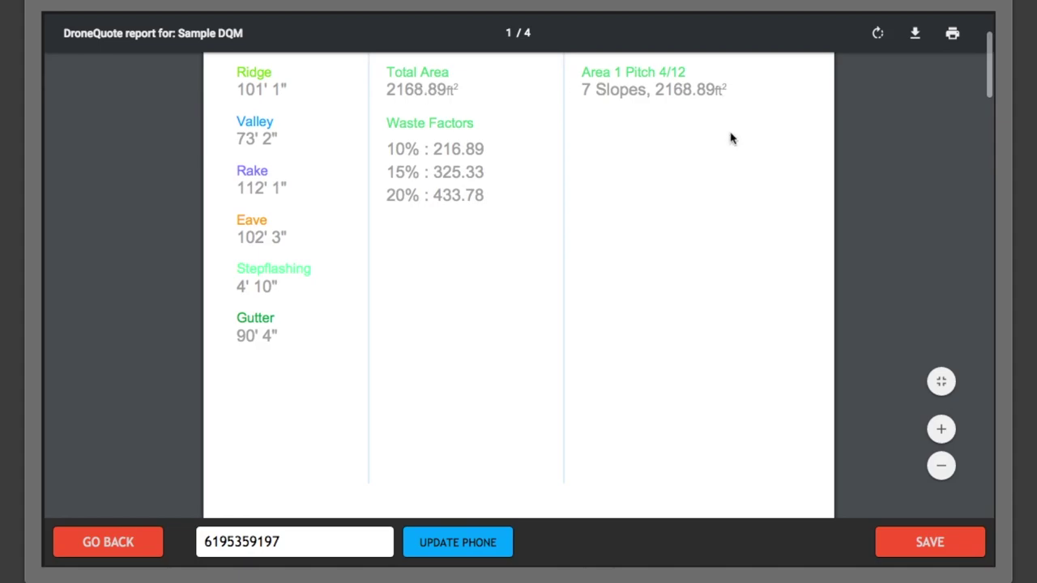
{"action": "scroll", "coordinate": [508, 320], "scroll_direction": "down", "scroll_amount": 2}
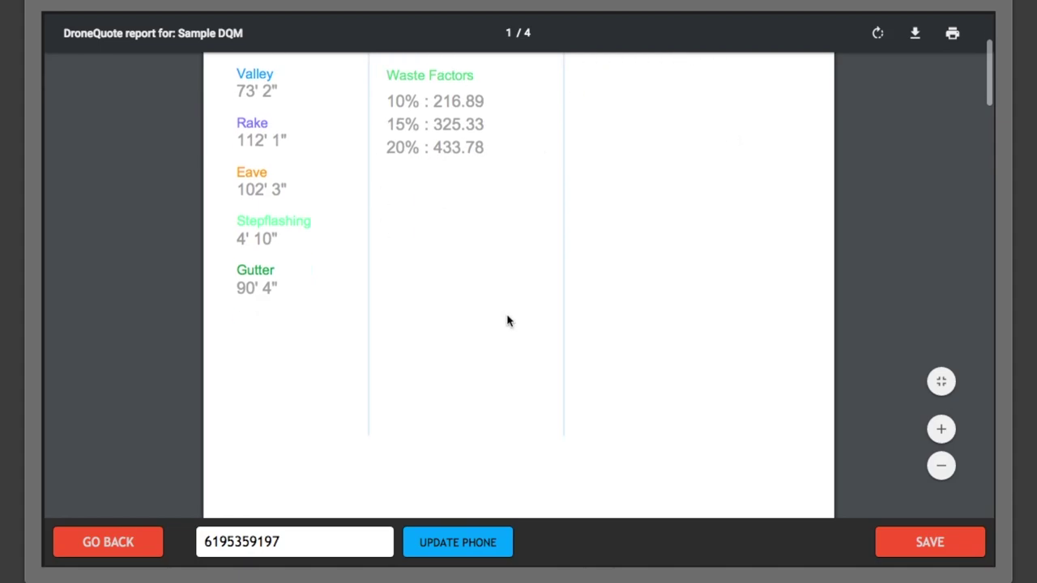
{"action": "scroll", "coordinate": [507, 321], "scroll_direction": "up", "scroll_amount": 4}
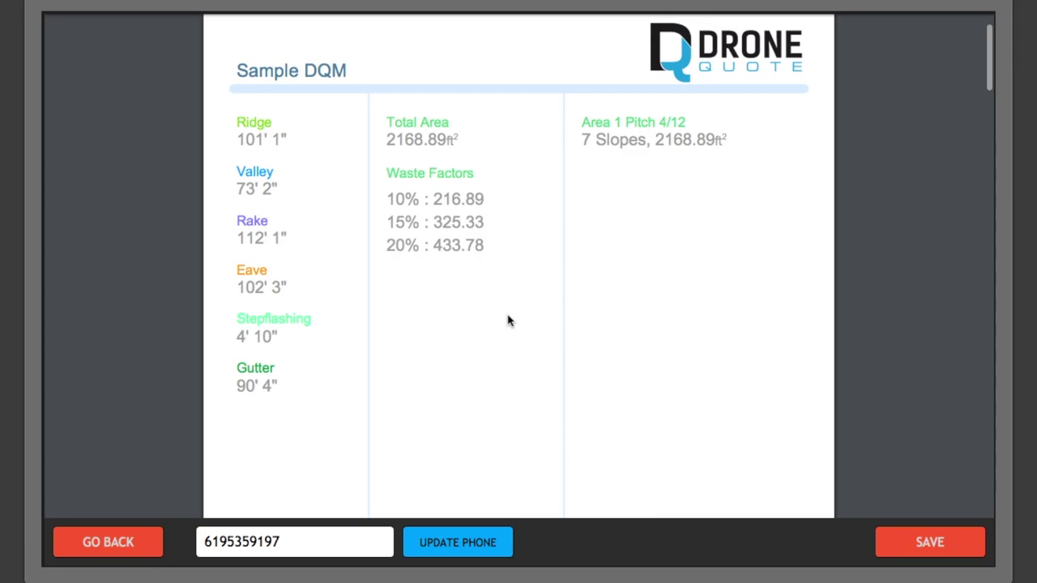
{"action": "scroll", "coordinate": [508, 320], "scroll_direction": "down", "scroll_amount": 10}
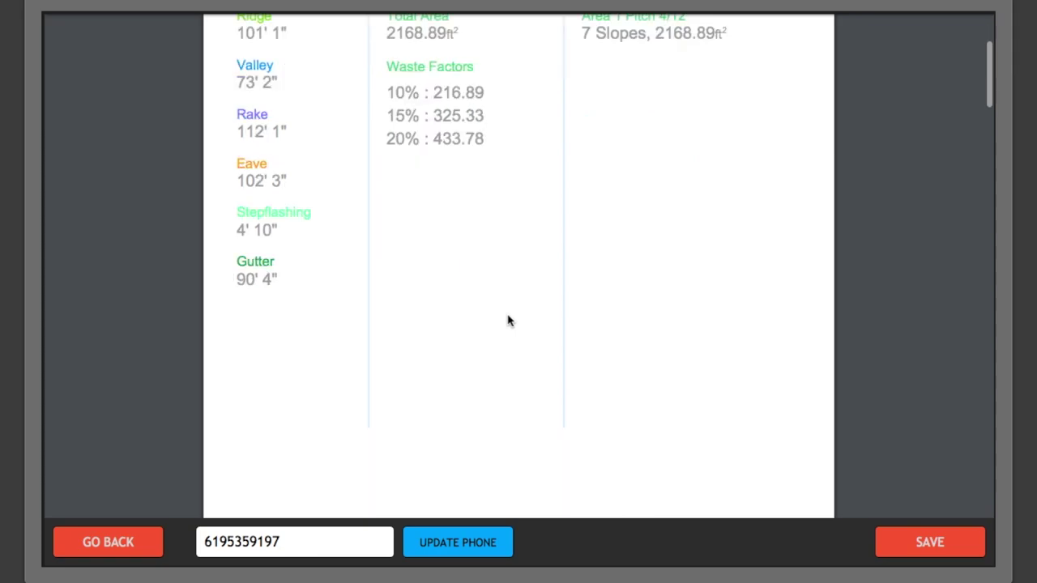
{"action": "scroll", "coordinate": [508, 320], "scroll_direction": "down", "scroll_amount": 1}
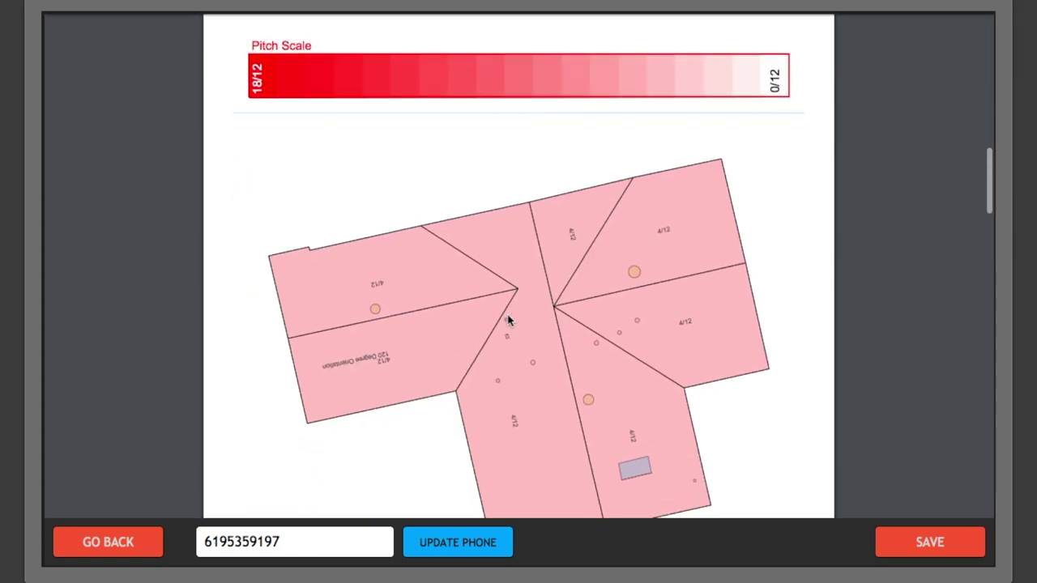
{"action": "scroll", "coordinate": [508, 321], "scroll_direction": "up", "scroll_amount": 2}
{"action": "scroll", "coordinate": [508, 321], "scroll_direction": "down", "scroll_amount": 3}
{"action": "scroll", "coordinate": [508, 321], "scroll_direction": "up", "scroll_amount": 2}
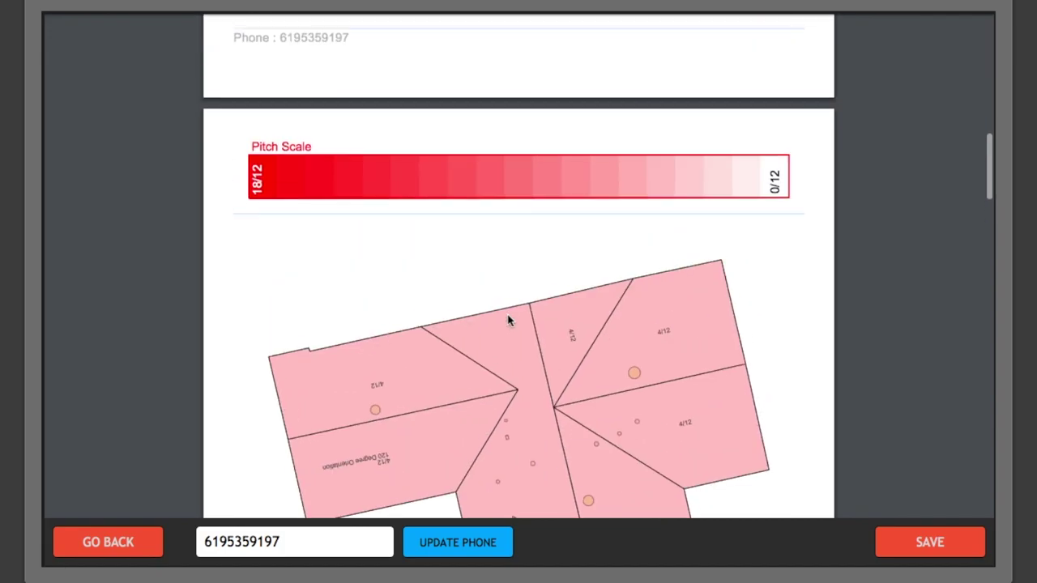
{"action": "scroll", "coordinate": [508, 320], "scroll_direction": "down", "scroll_amount": 3}
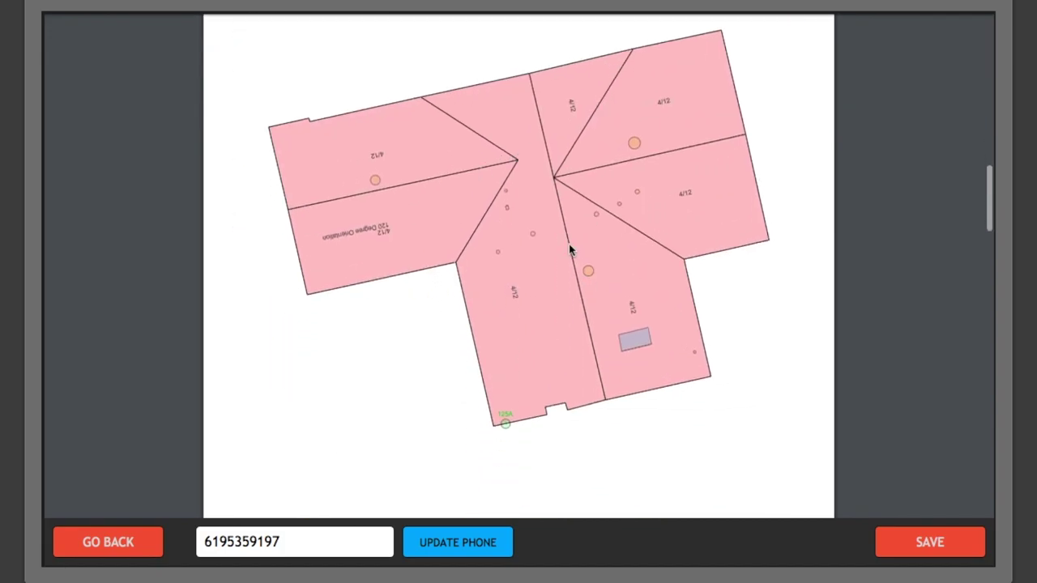
{"action": "scroll", "coordinate": [634, 372], "scroll_direction": "down", "scroll_amount": 6}
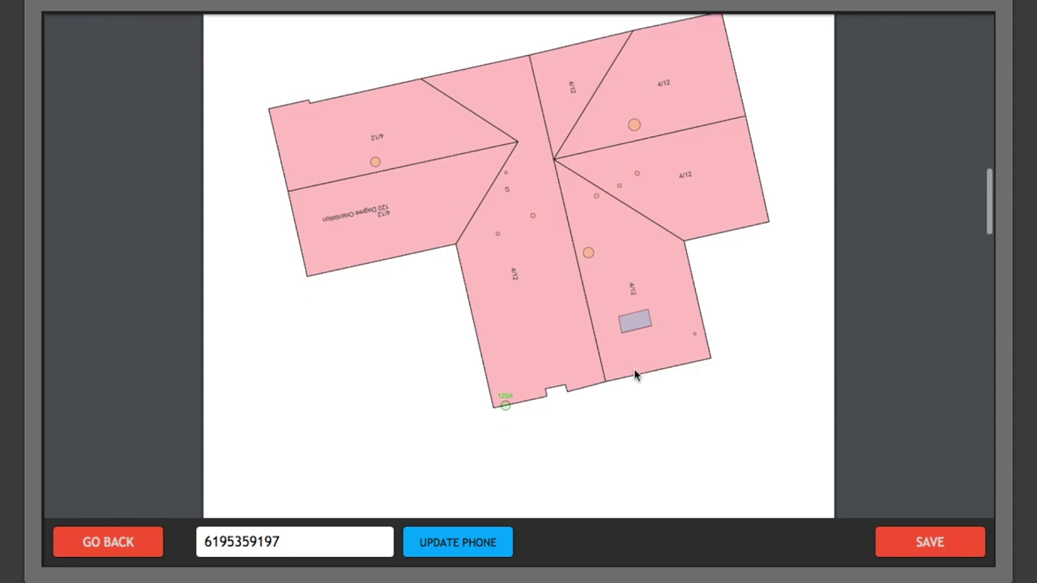
{"action": "scroll", "coordinate": [635, 375], "scroll_direction": "down", "scroll_amount": 3}
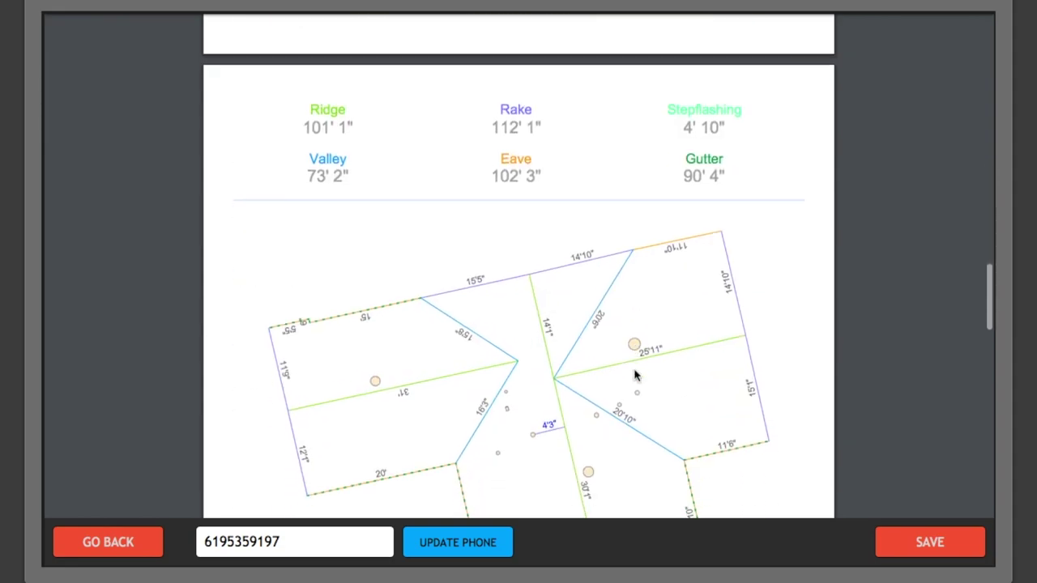
{"action": "scroll", "coordinate": [635, 372], "scroll_direction": "down", "scroll_amount": 2}
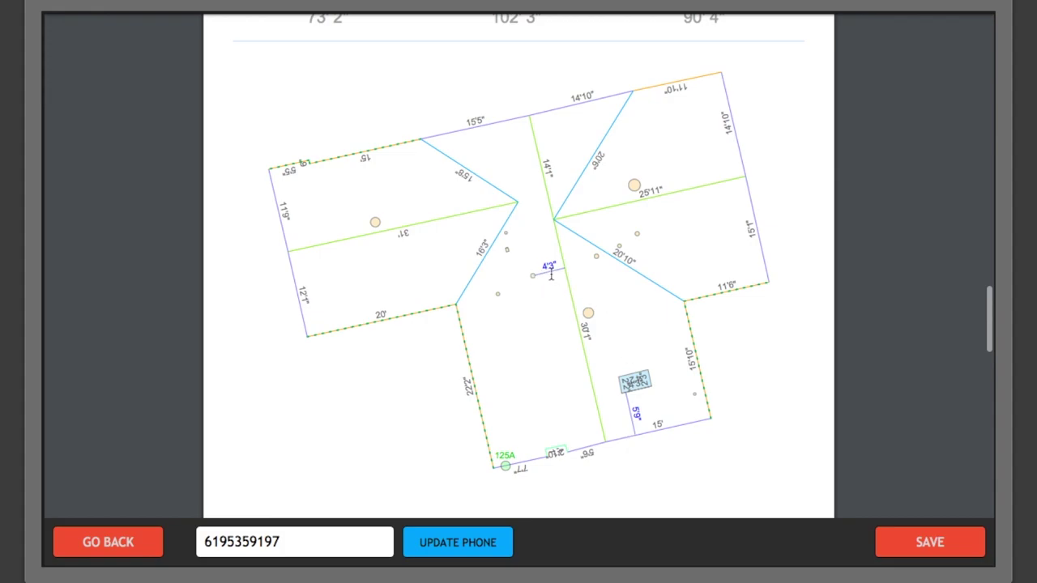
{"action": "scroll", "coordinate": [616, 388], "scroll_direction": "down", "scroll_amount": 5}
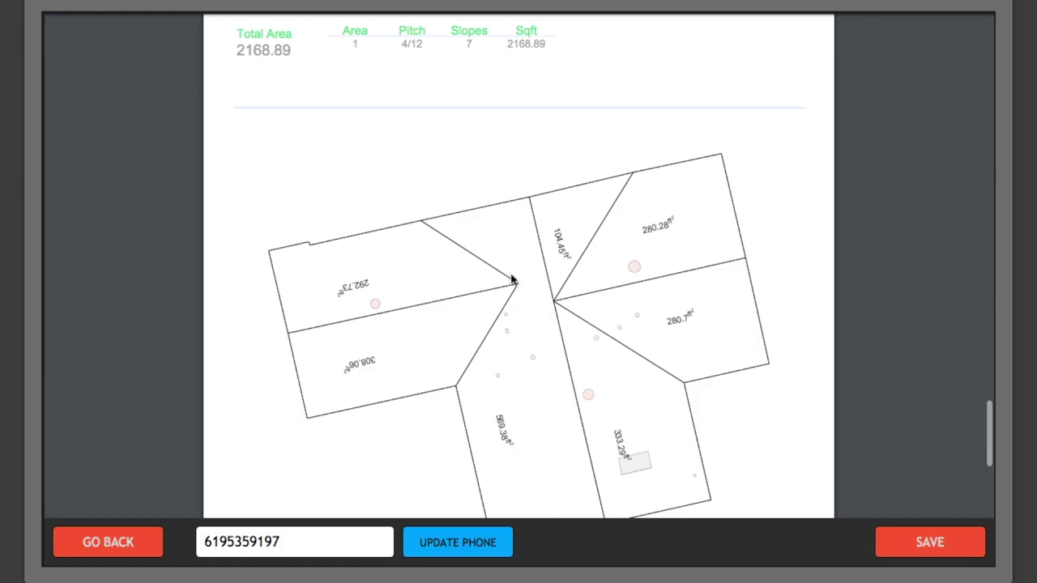
{"action": "scroll", "coordinate": [600, 353], "scroll_direction": "down", "scroll_amount": 5}
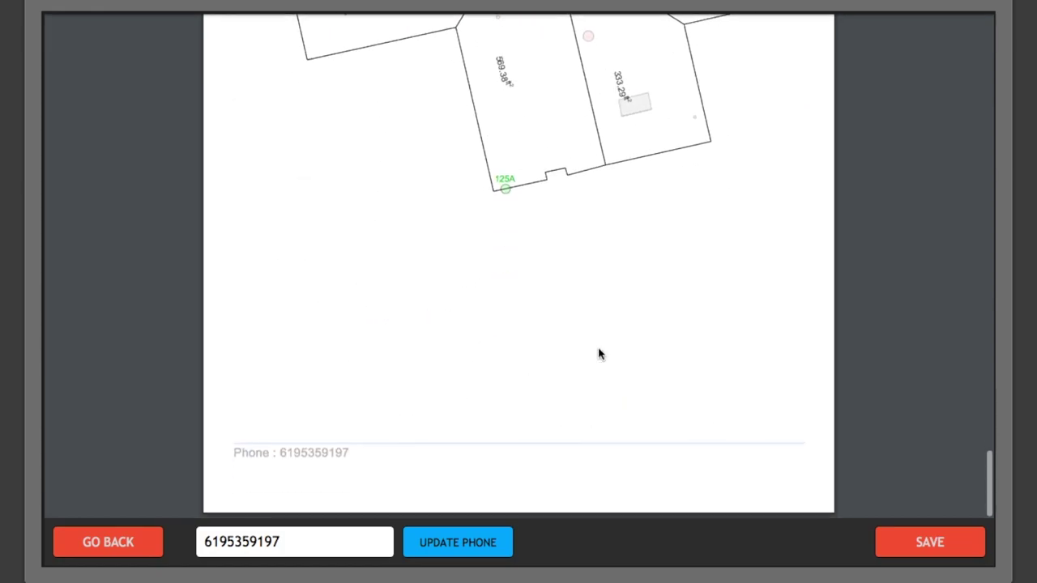
Scroll through the saved Sample DQM PDF's totals, edge-length and facet-area pages.
{"action": "scroll", "coordinate": [597, 353], "scroll_direction": "down", "scroll_amount": 5}
{"action": "scroll", "coordinate": [598, 354], "scroll_direction": "up", "scroll_amount": 10}
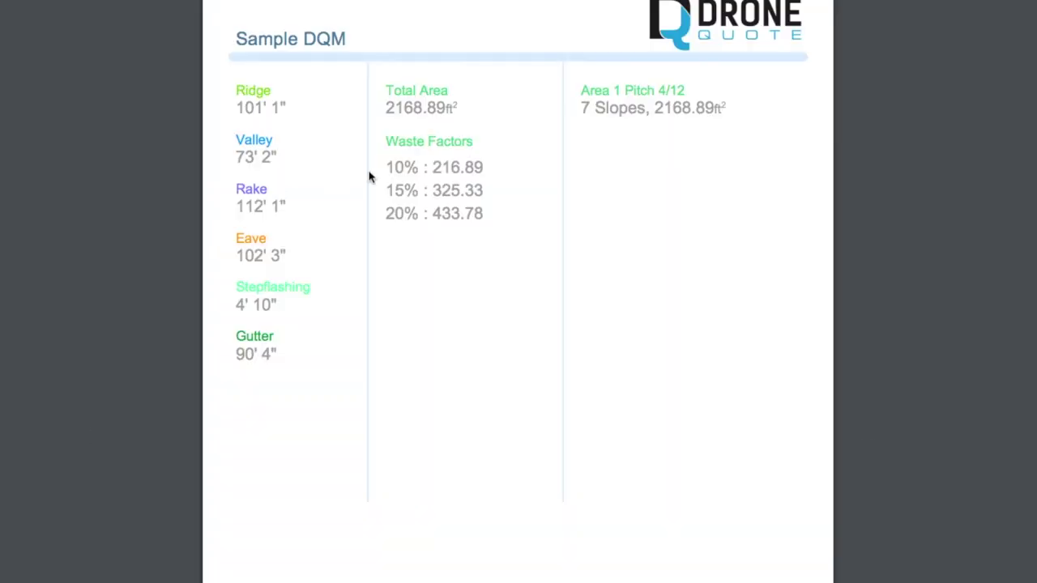
{"action": "scroll", "coordinate": [549, 281], "scroll_direction": "down", "scroll_amount": 5}
{"action": "scroll", "coordinate": [549, 281], "scroll_direction": "down", "scroll_amount": 10}
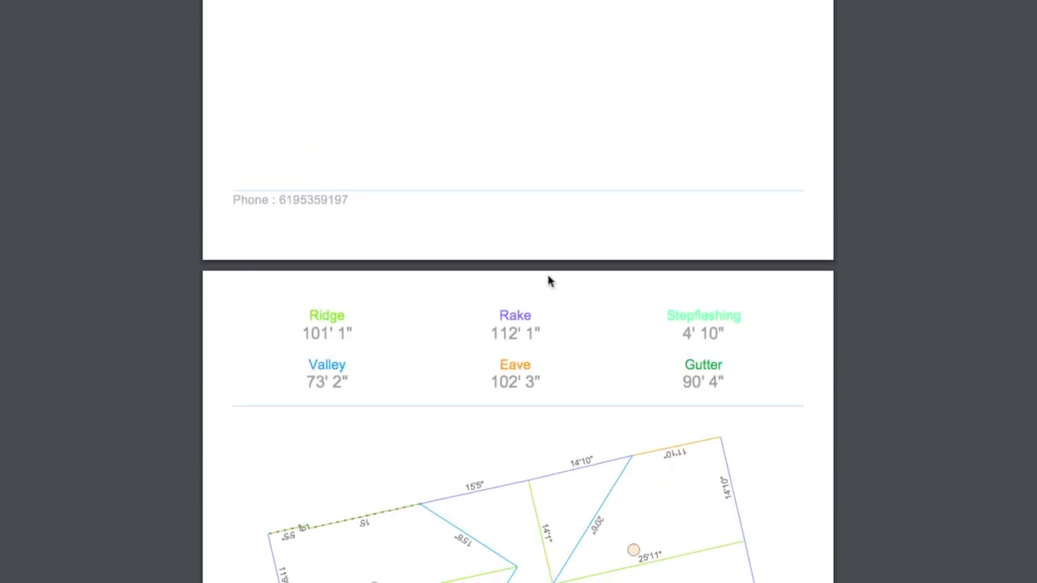
{"action": "scroll", "coordinate": [549, 281], "scroll_direction": "down", "scroll_amount": 10}
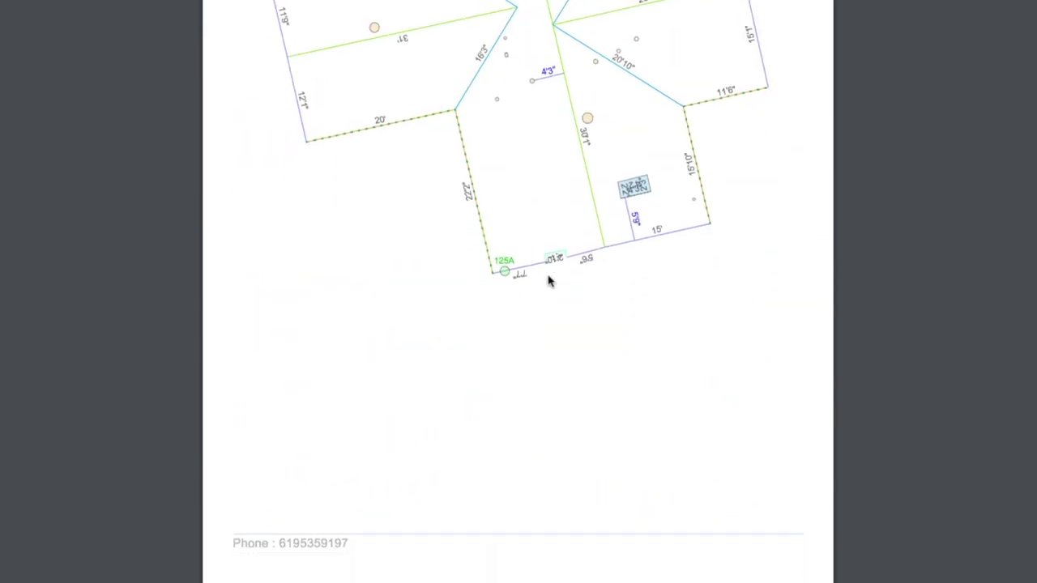
{"action": "scroll", "coordinate": [548, 281], "scroll_direction": "down", "scroll_amount": 8}
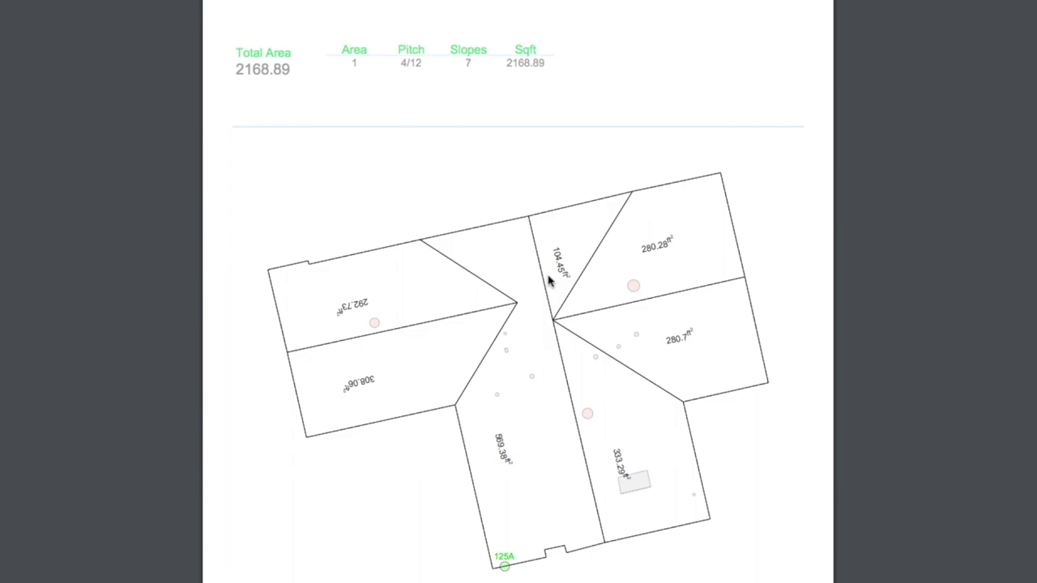